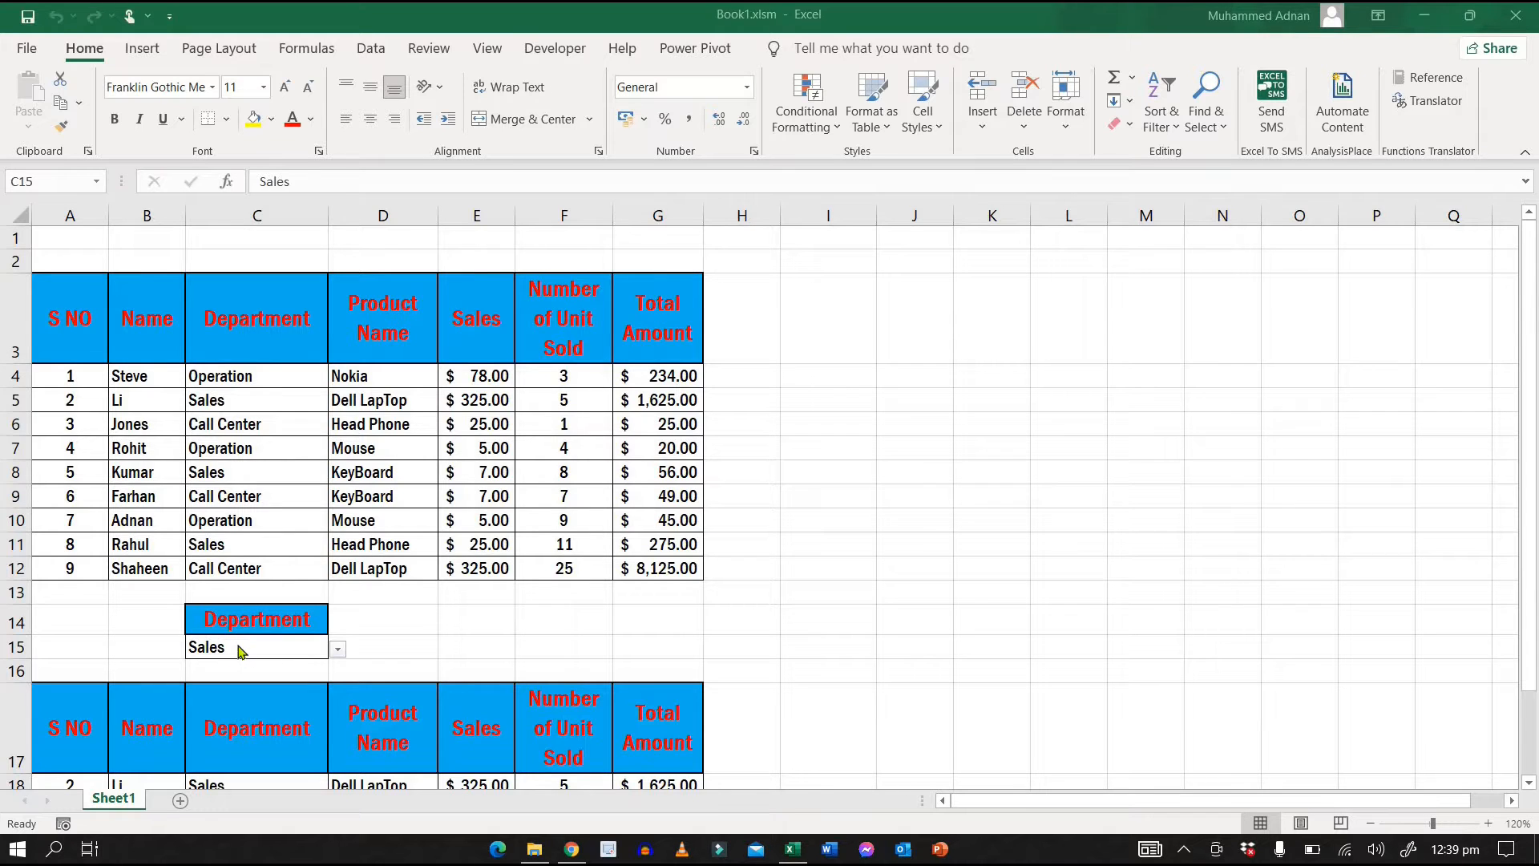
# - Choose Operation as the department in C15 and review the filtered table below it
pyautogui.click(337, 649)
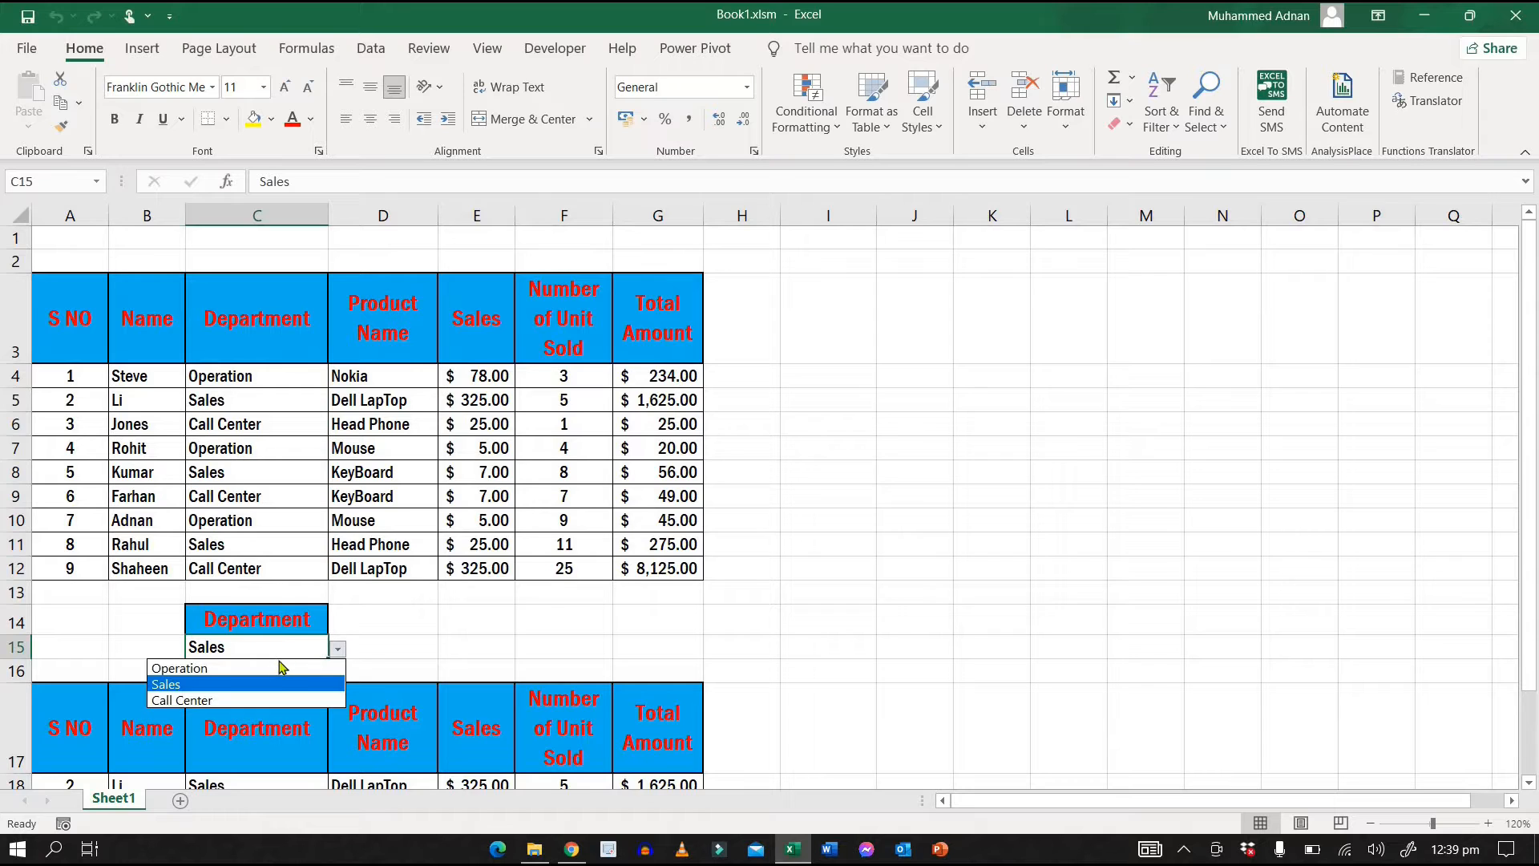
pyautogui.click(281, 667)
pyautogui.scroll(-1, 544, 551)
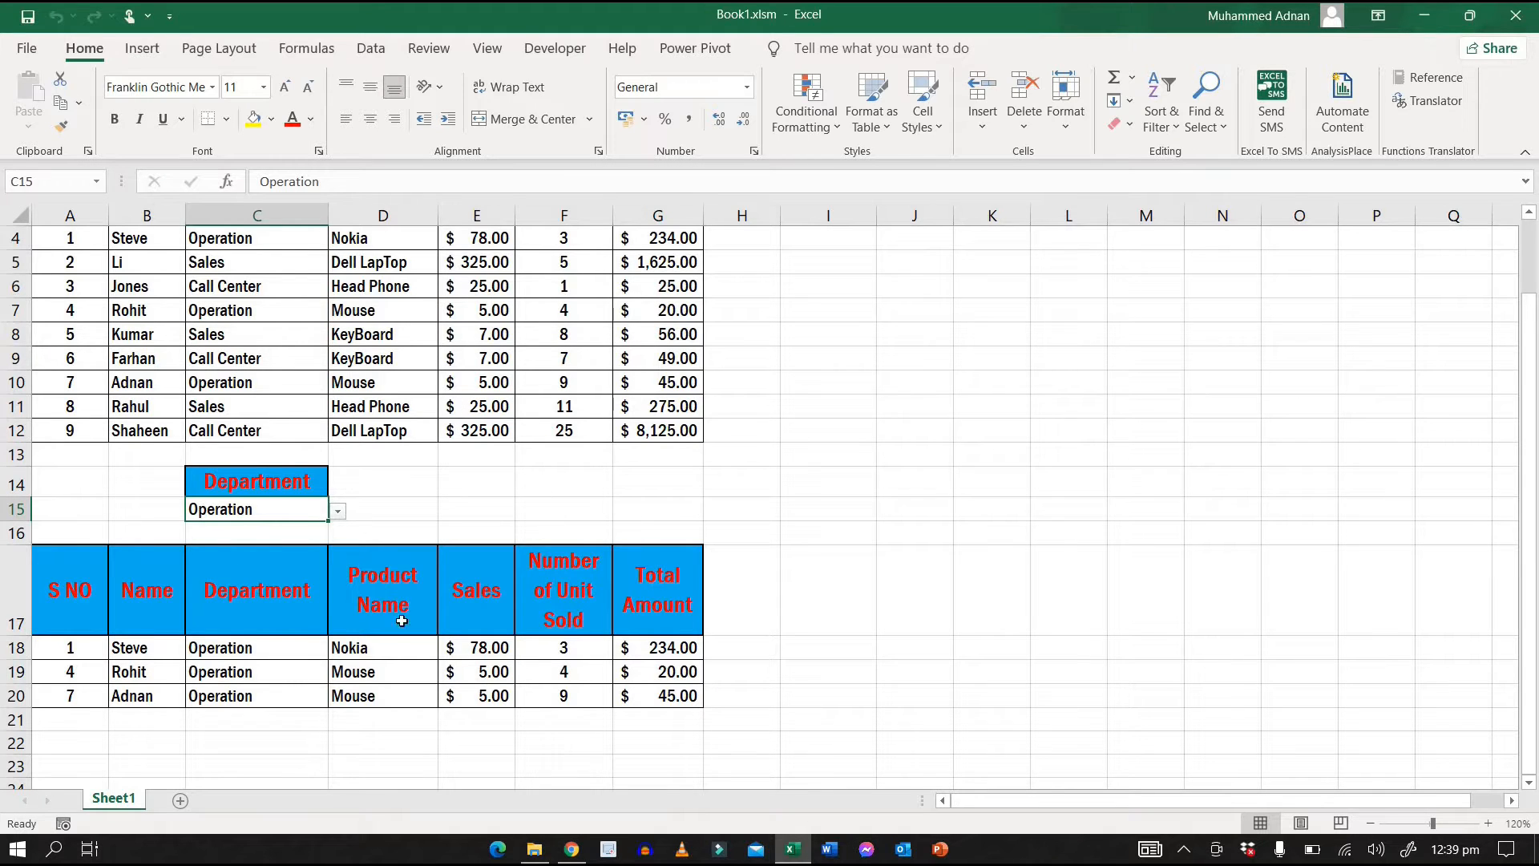
pyautogui.scroll(1, 398, 635)
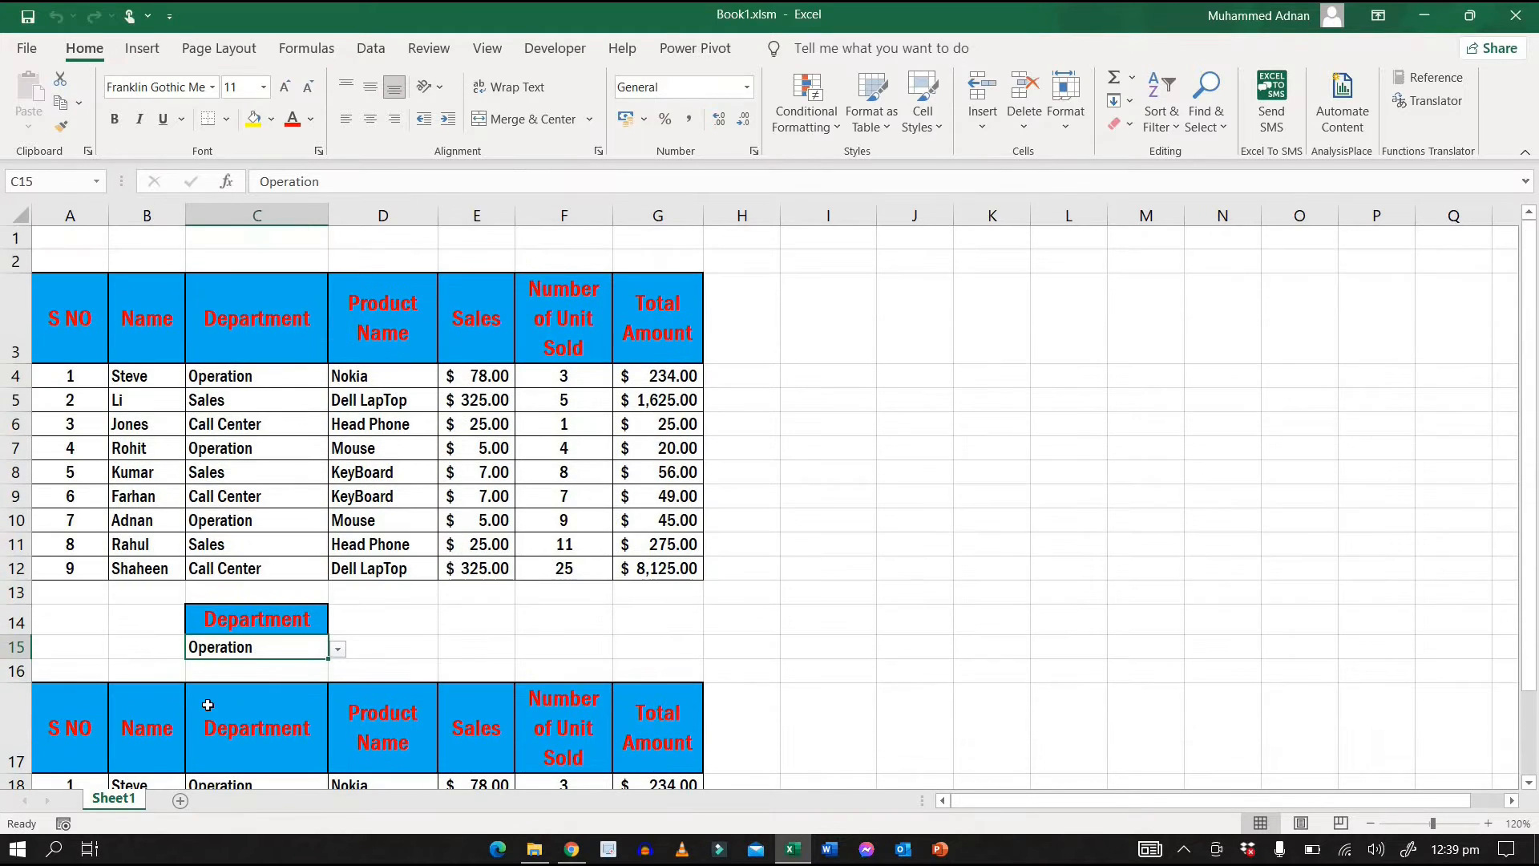
pyautogui.scroll(-1, 430, 591)
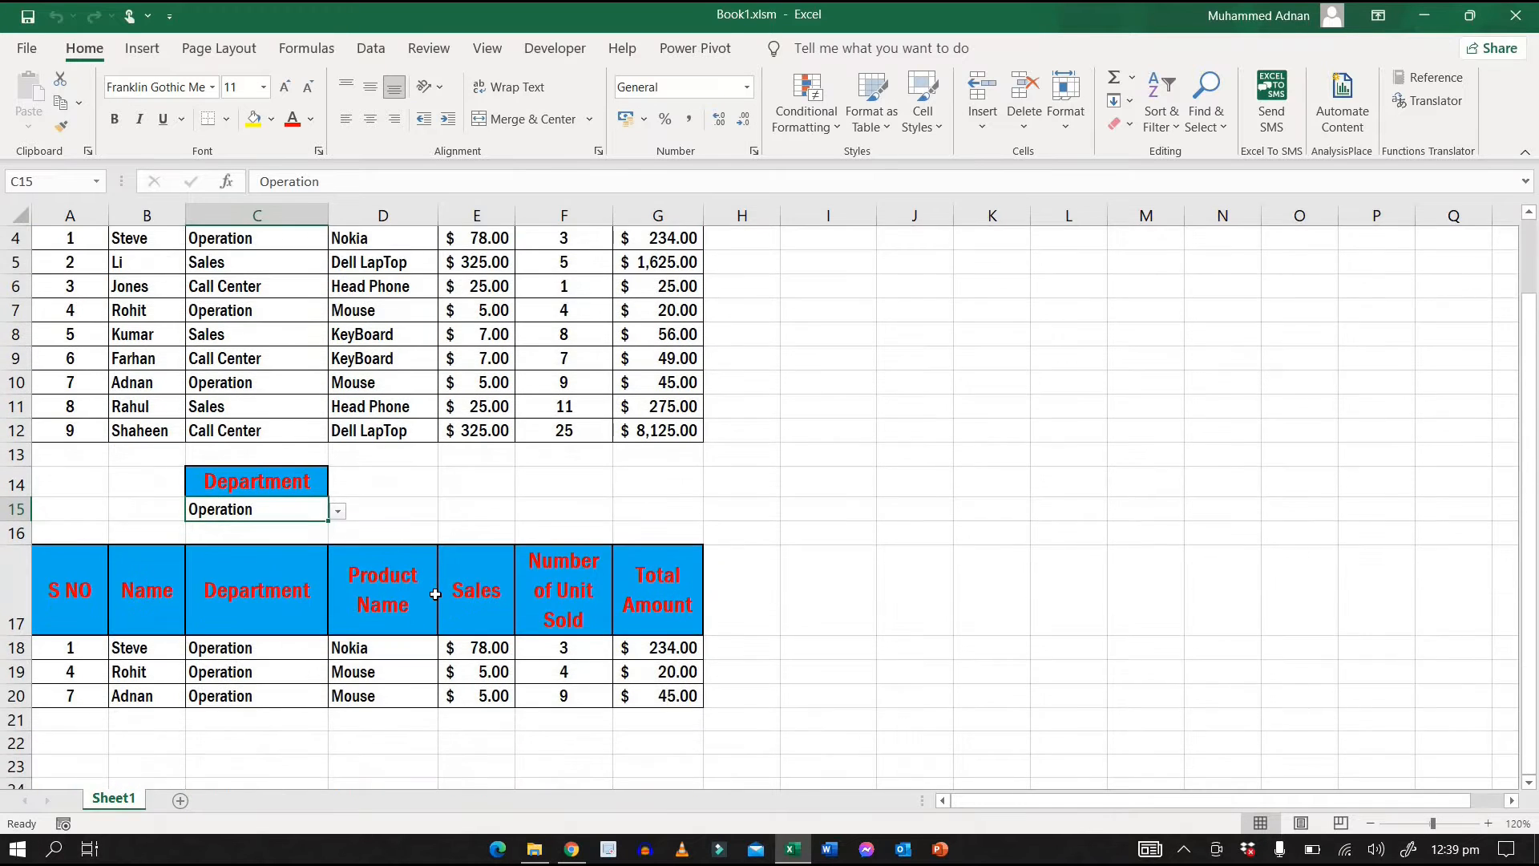
pyautogui.scroll(1, 433, 593)
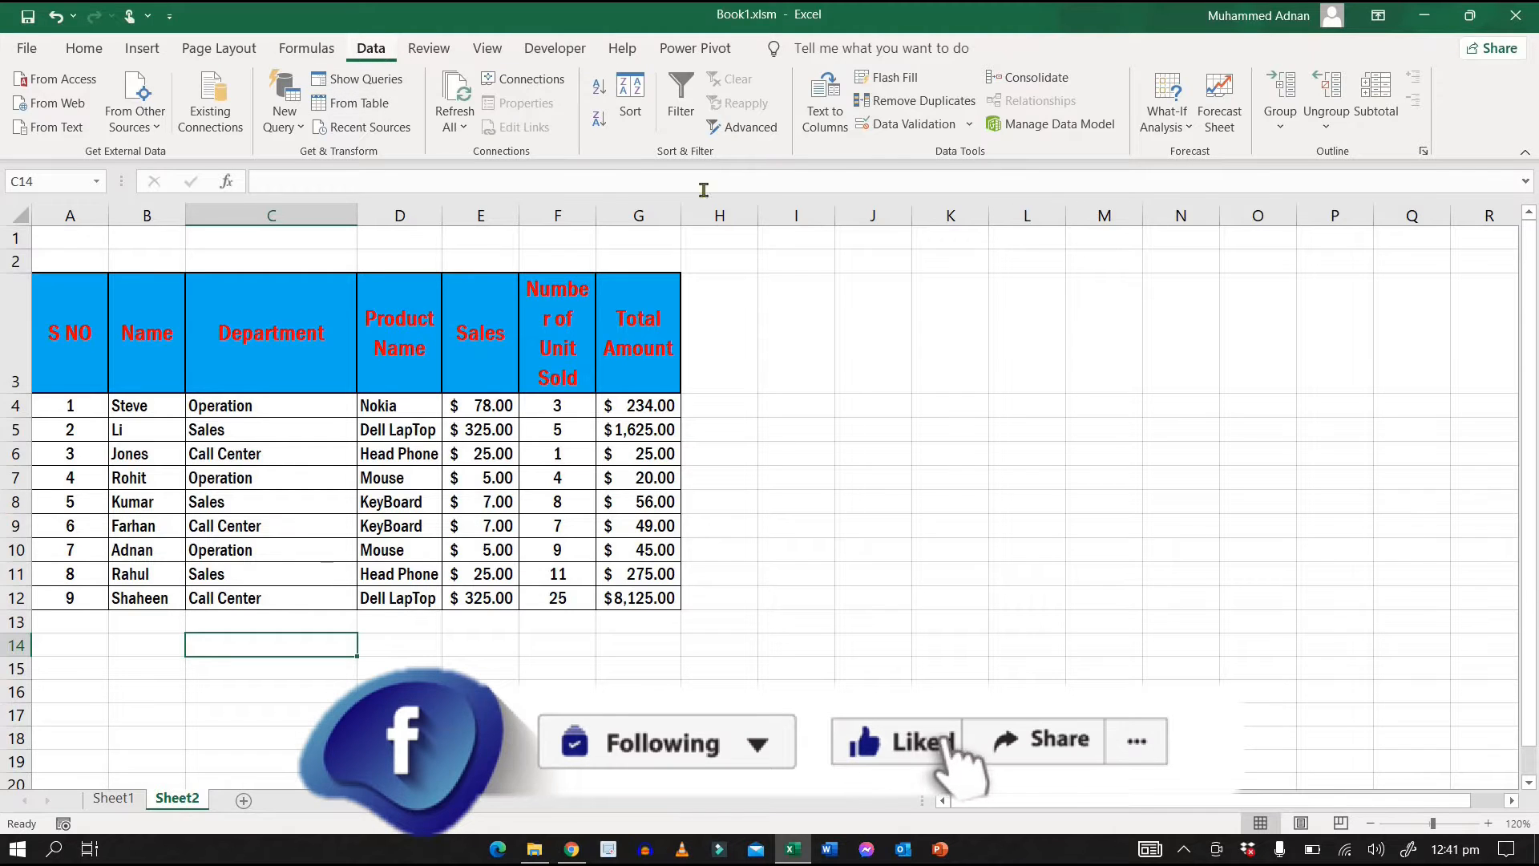
# - Add a list data validation to C14 on Sheet2 with the source range =$C$4:$C$6
pyautogui.click(971, 126)
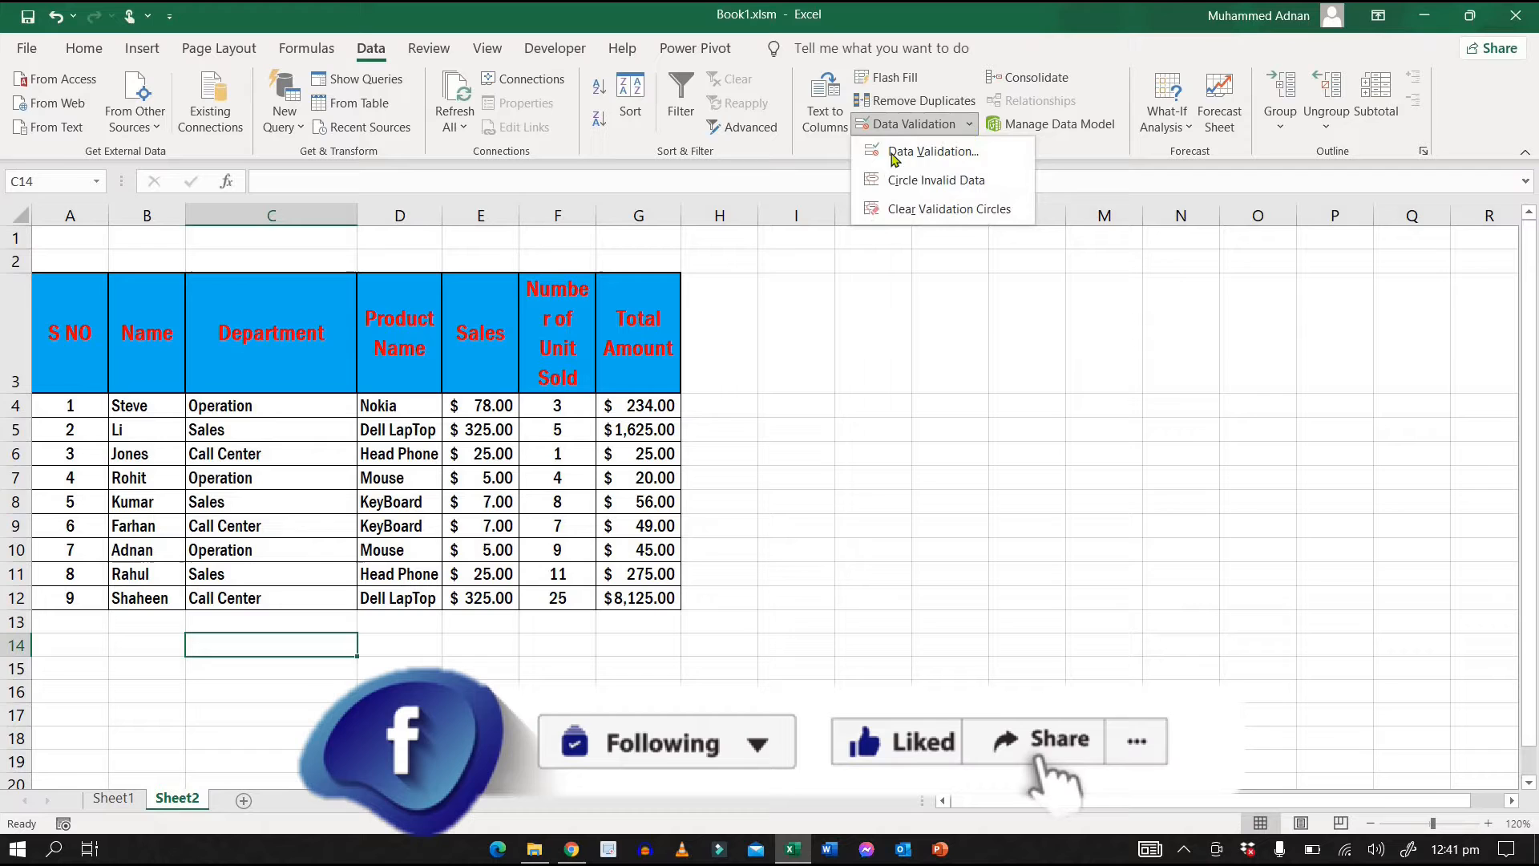
pyautogui.click(934, 153)
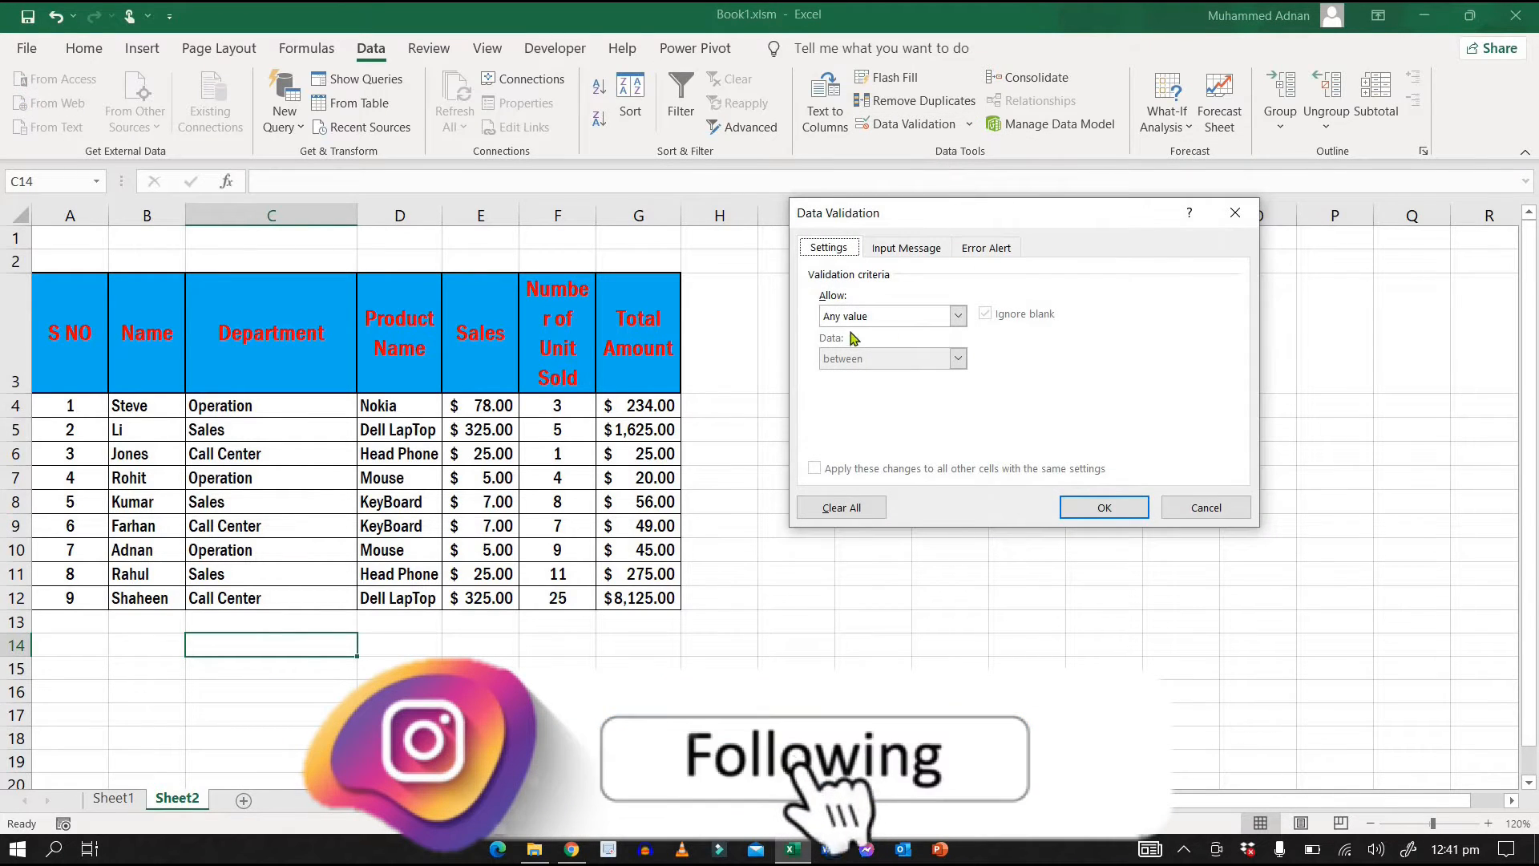
pyautogui.click(956, 319)
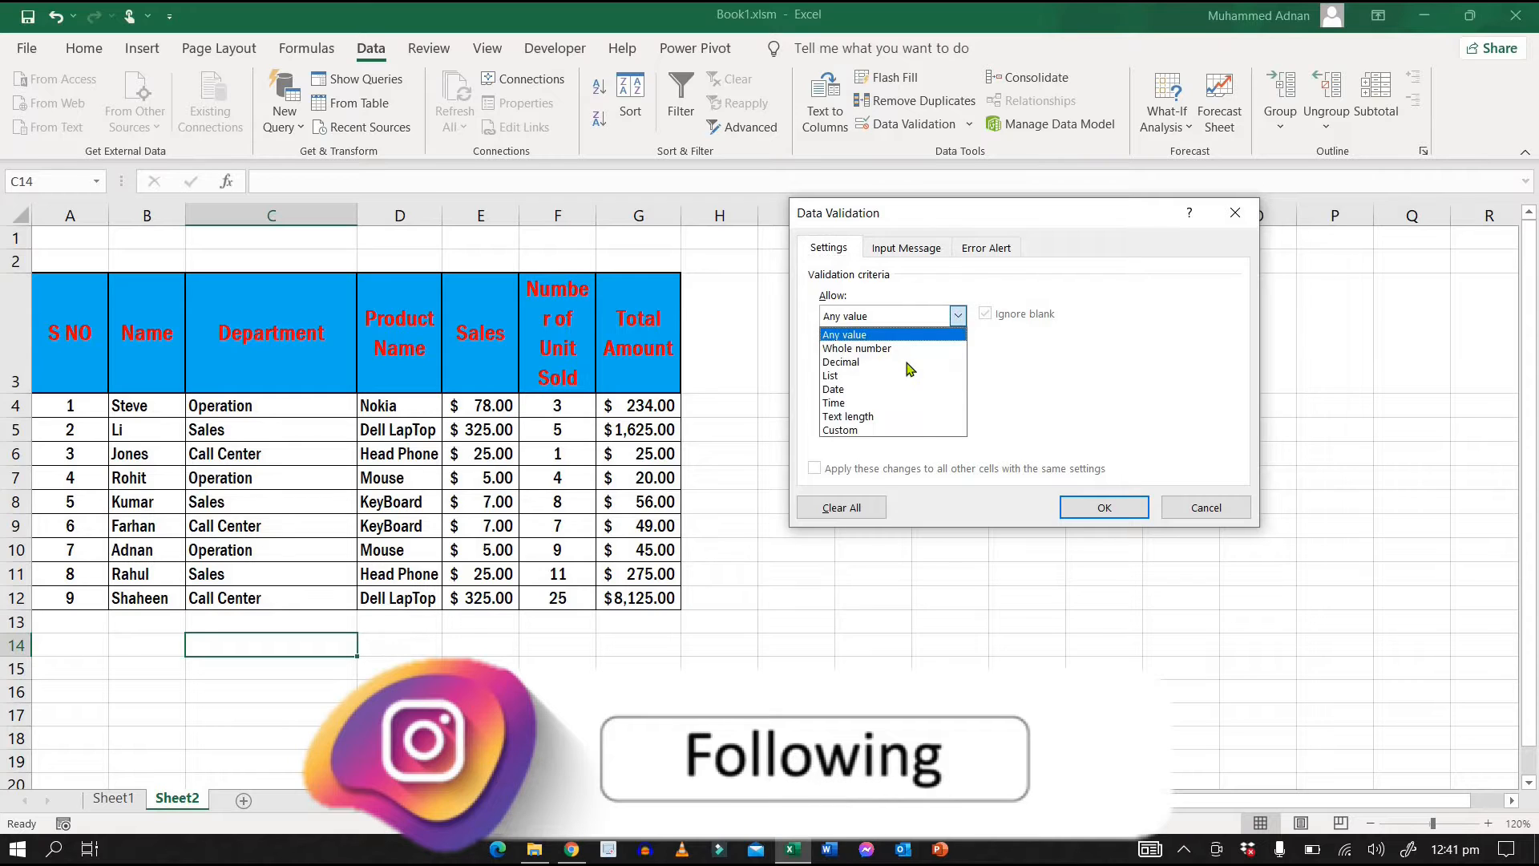
pyautogui.click(908, 377)
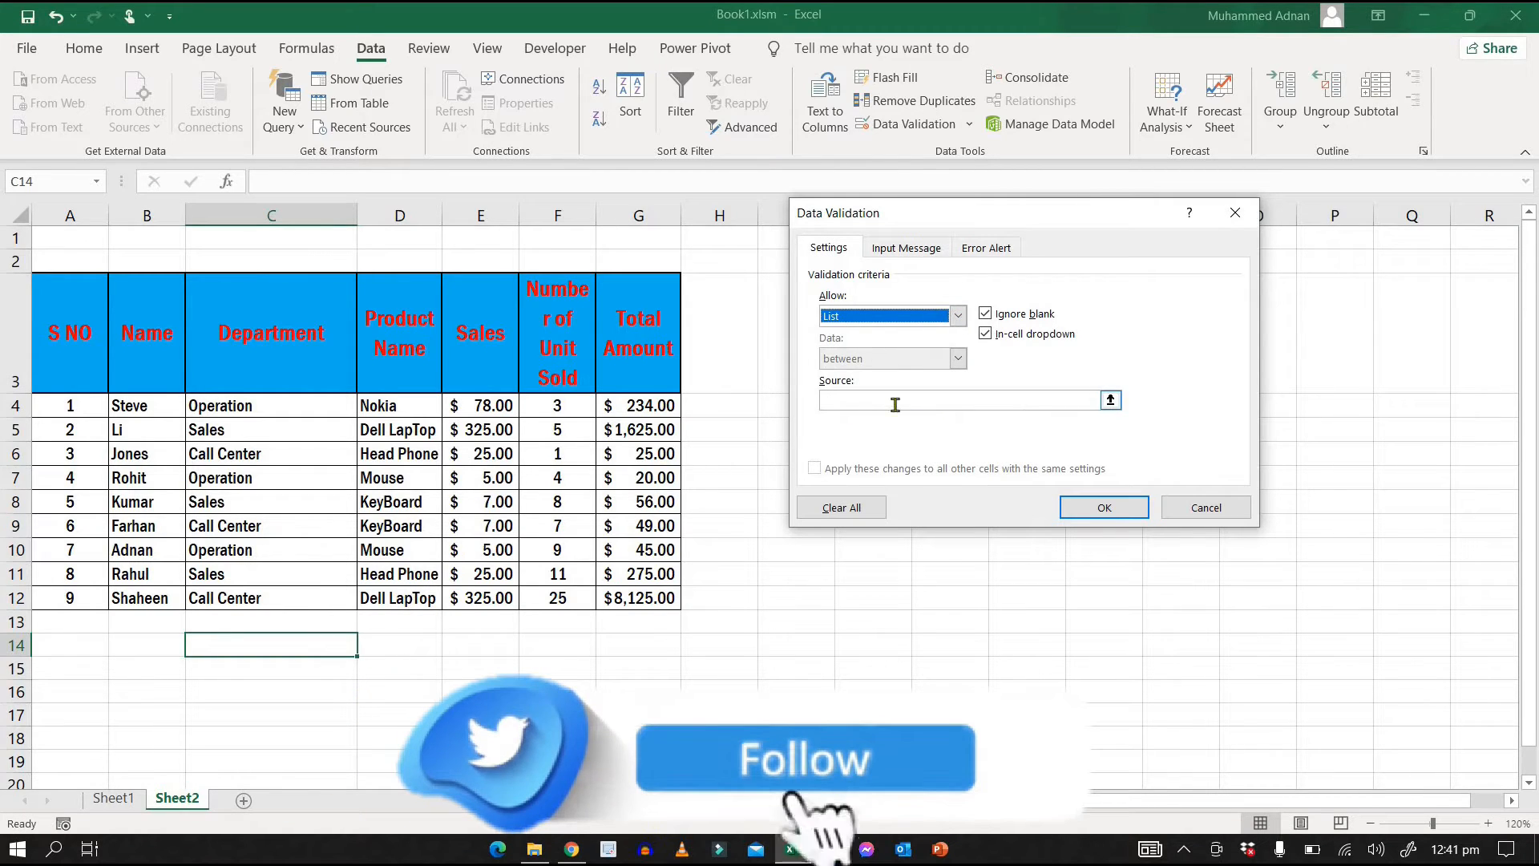
pyautogui.click(1112, 401)
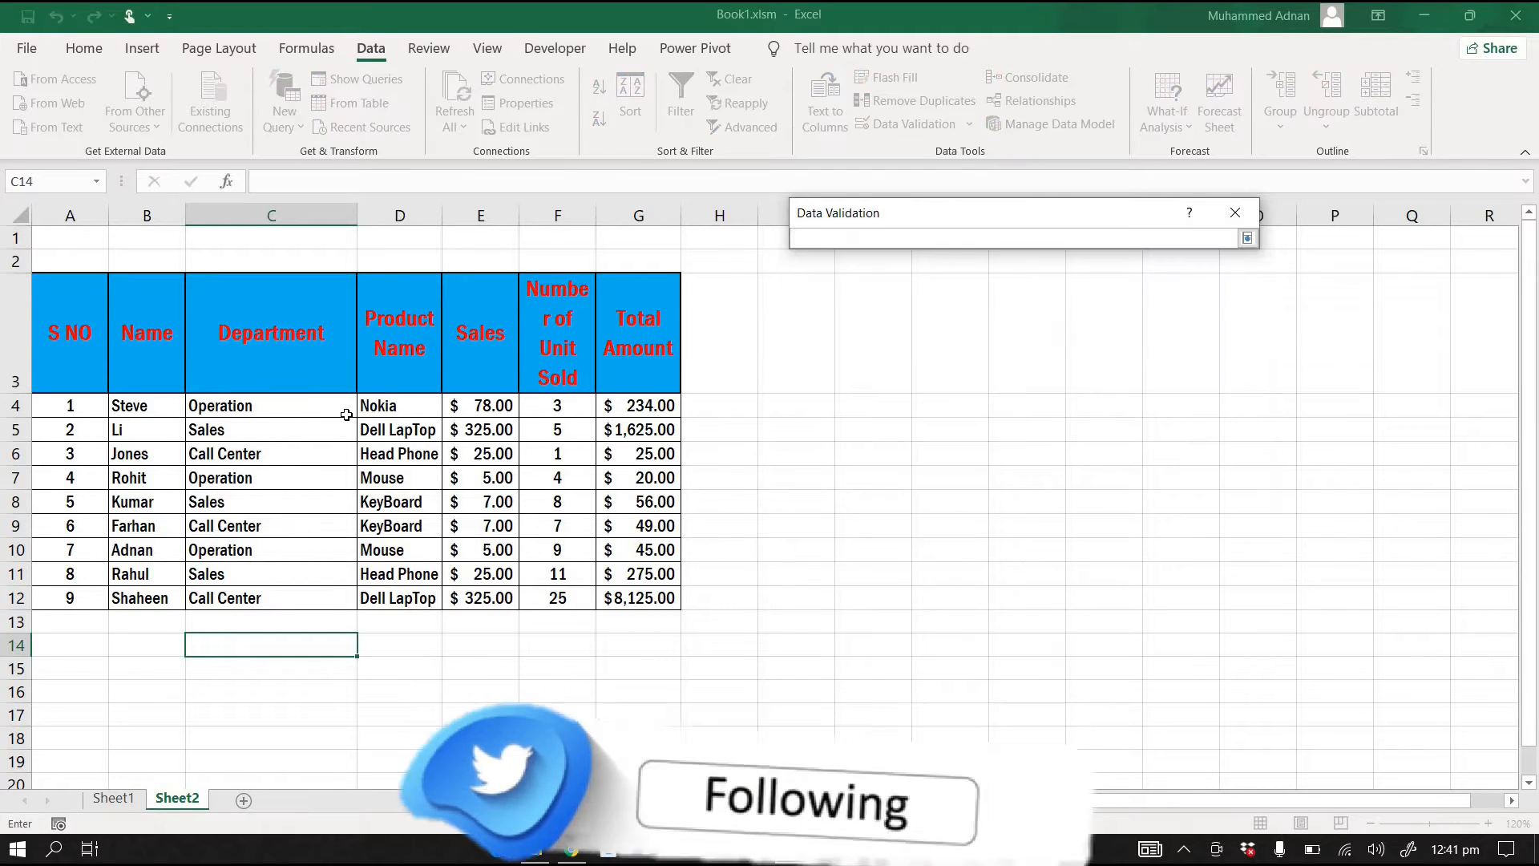
pyautogui.moveTo(286, 409); pyautogui.dragTo(287, 457)
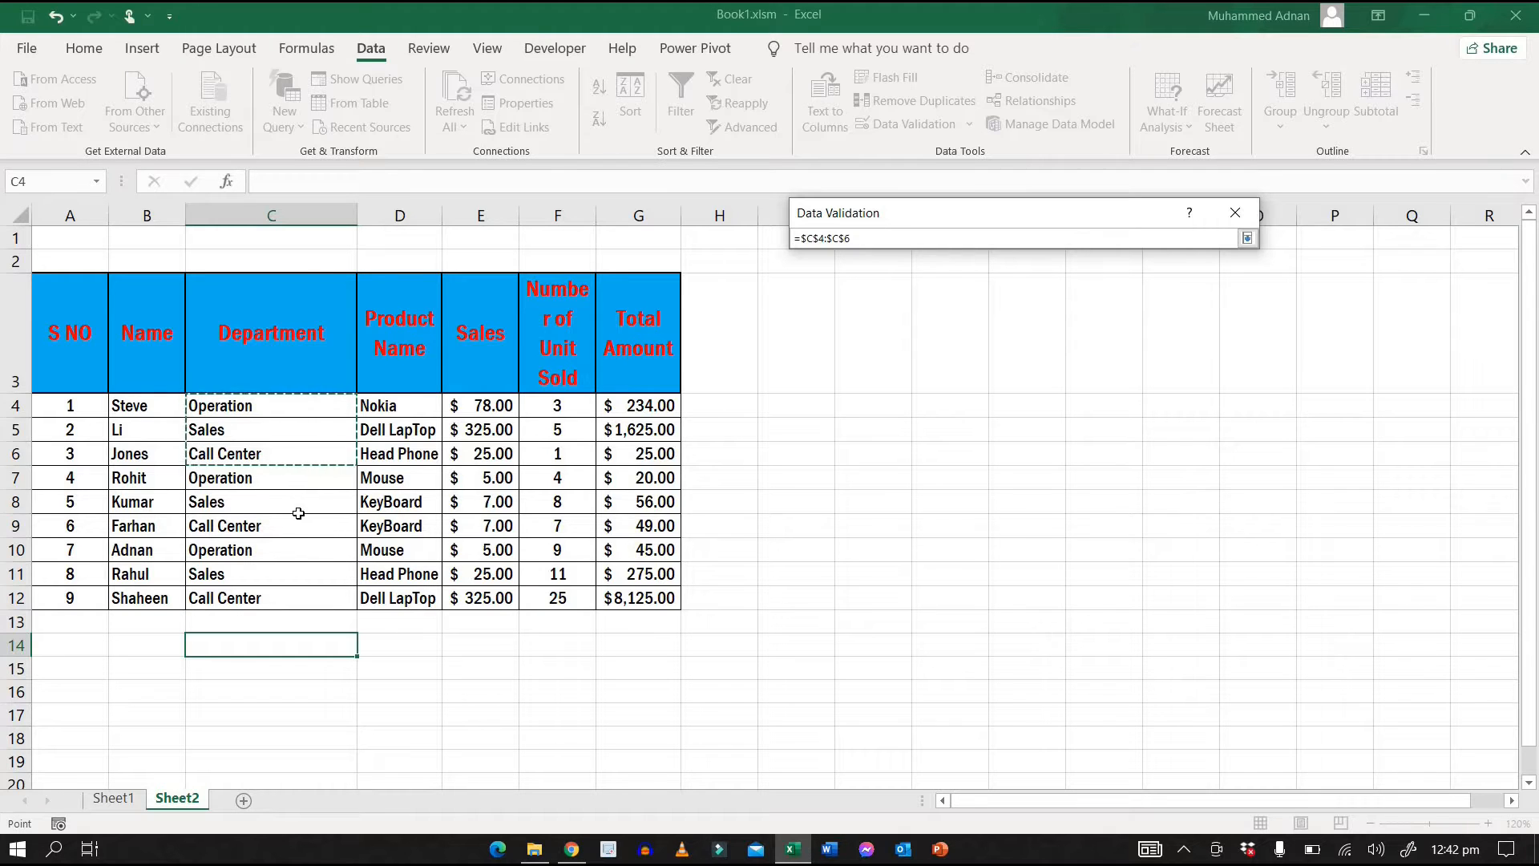
pyautogui.click(1247, 239)
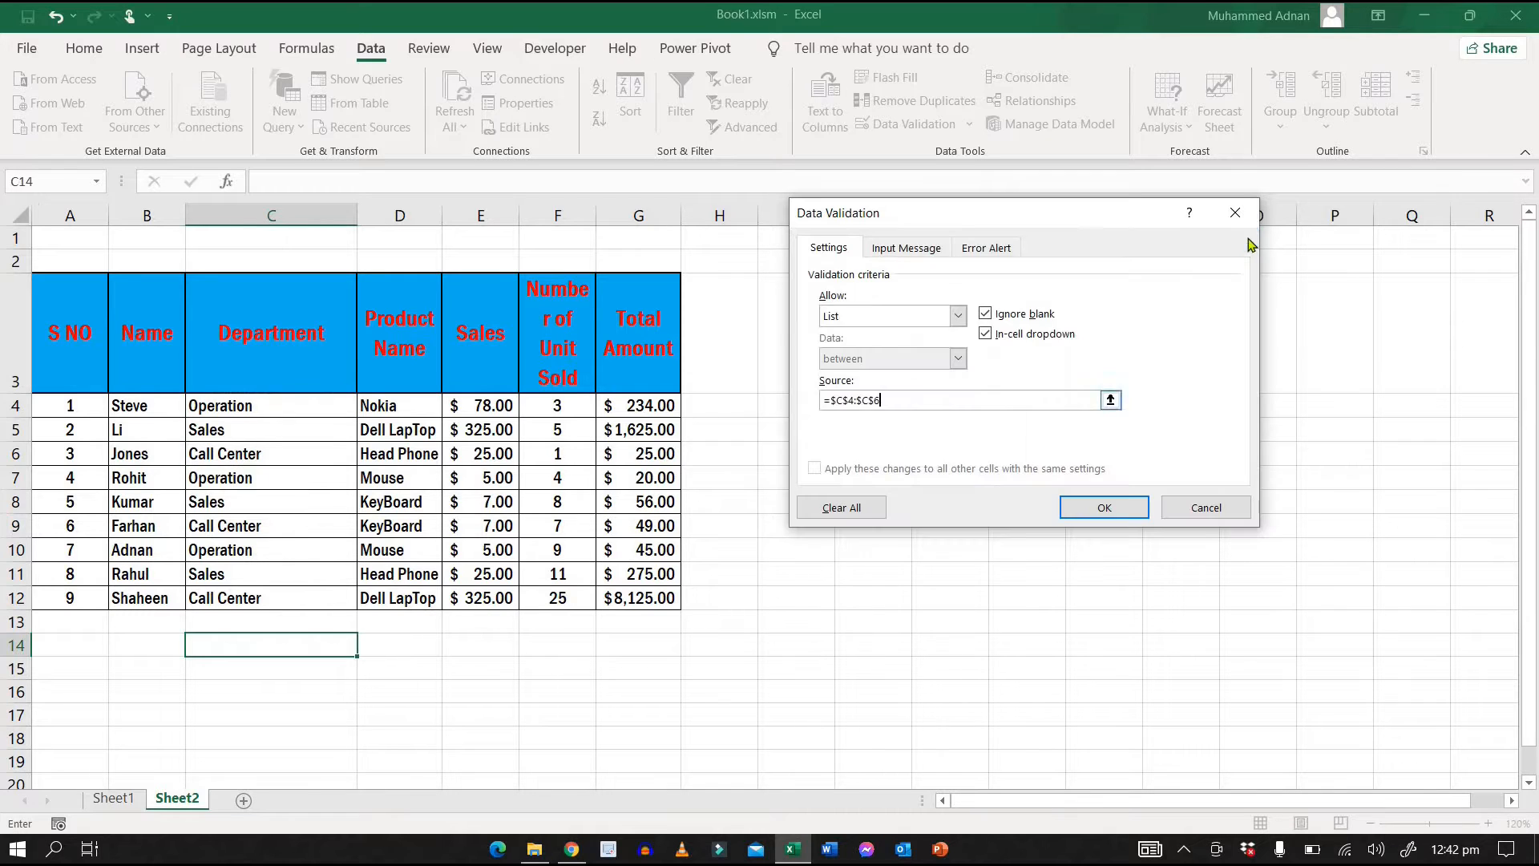
pyautogui.click(1102, 509)
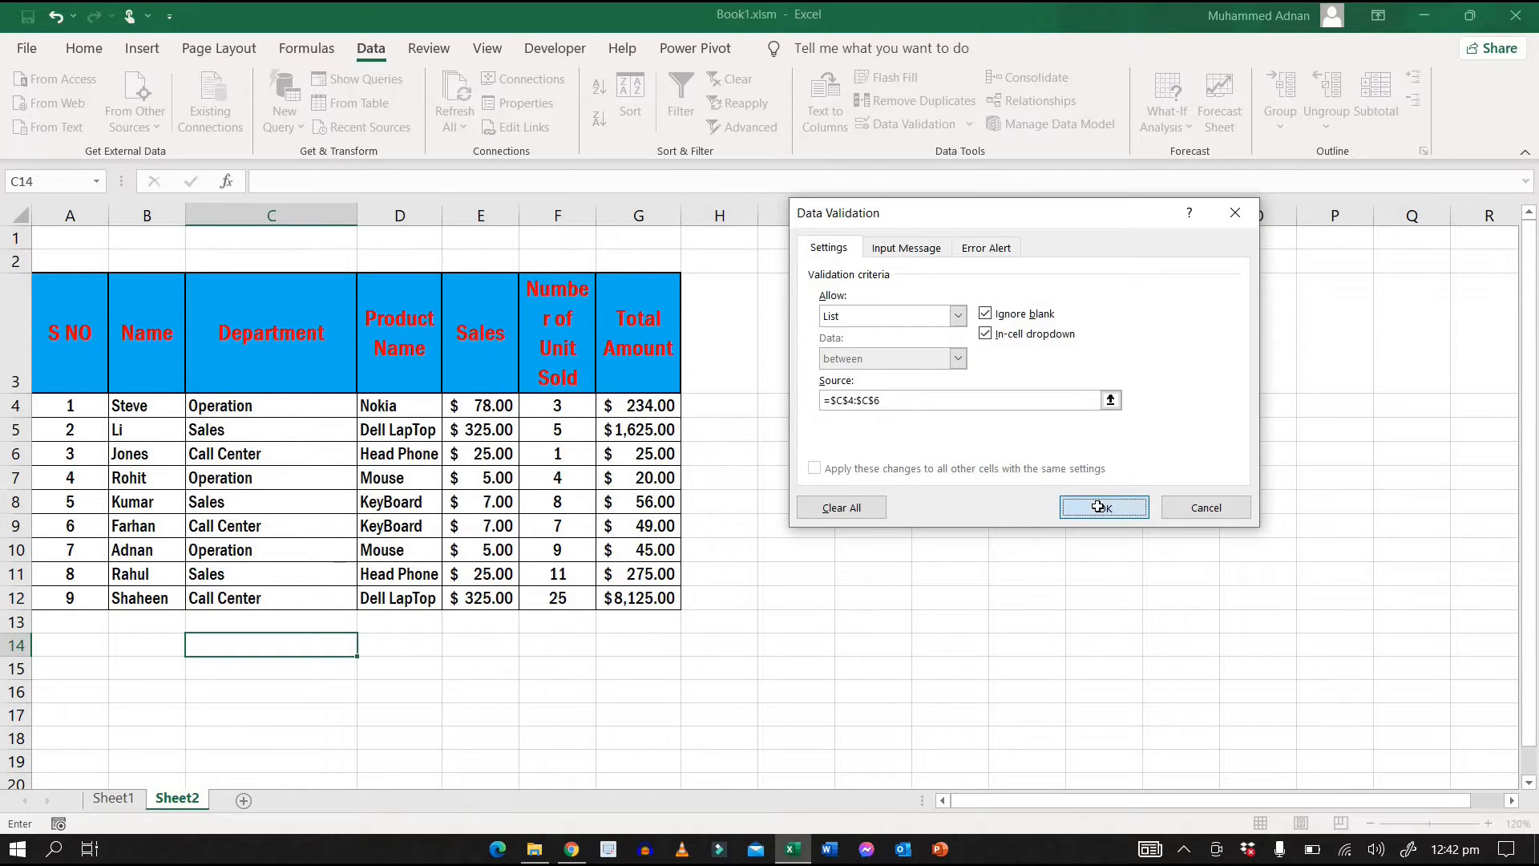
# - Try the new drop-down in C14 by choosing Operation, Sales and Call Center in turn
pyautogui.click(368, 648)
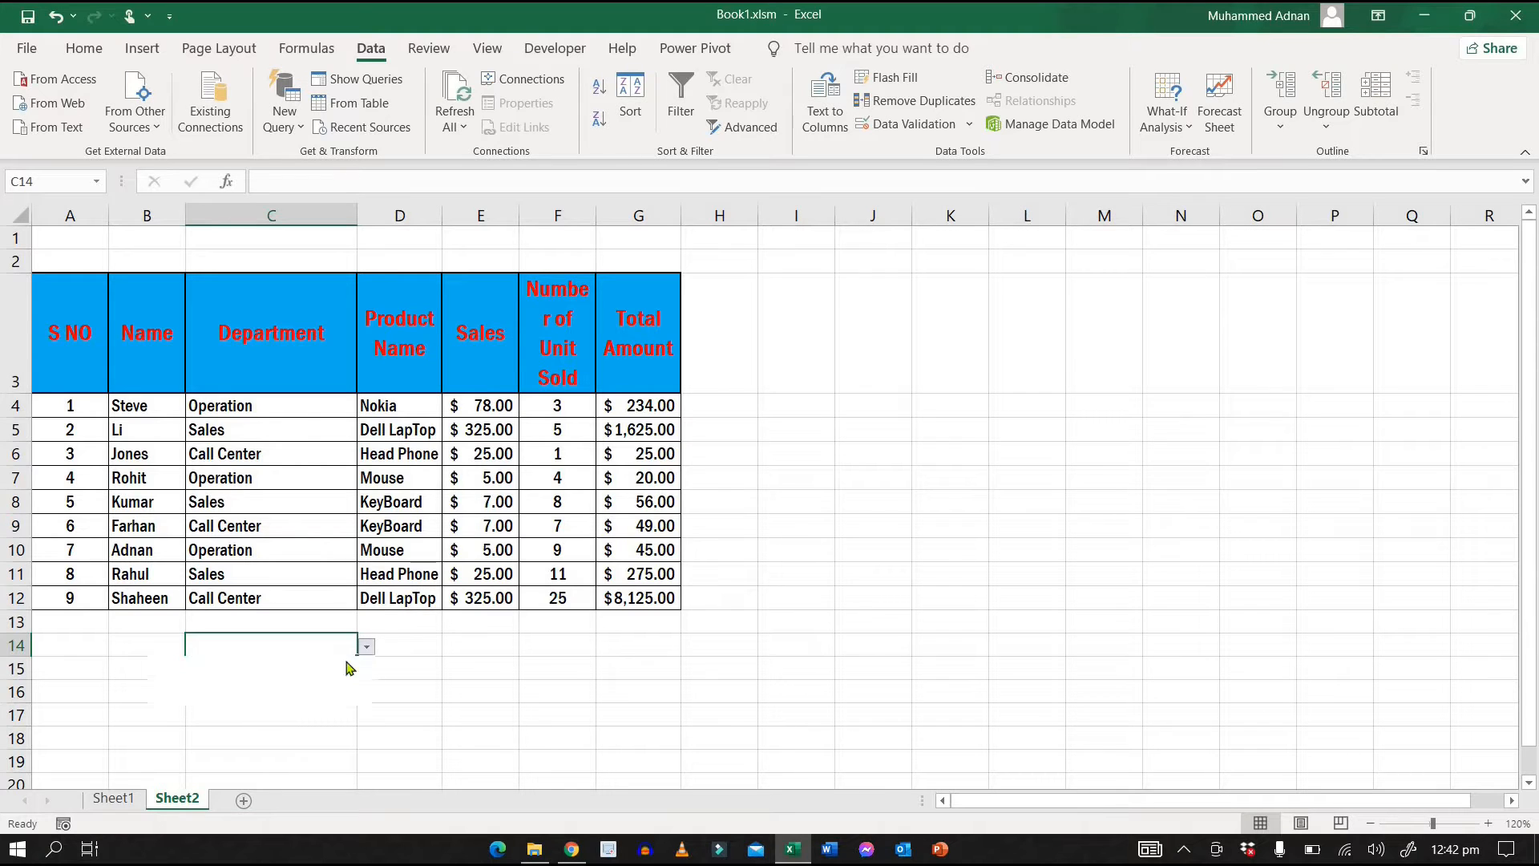
pyautogui.click(294, 665)
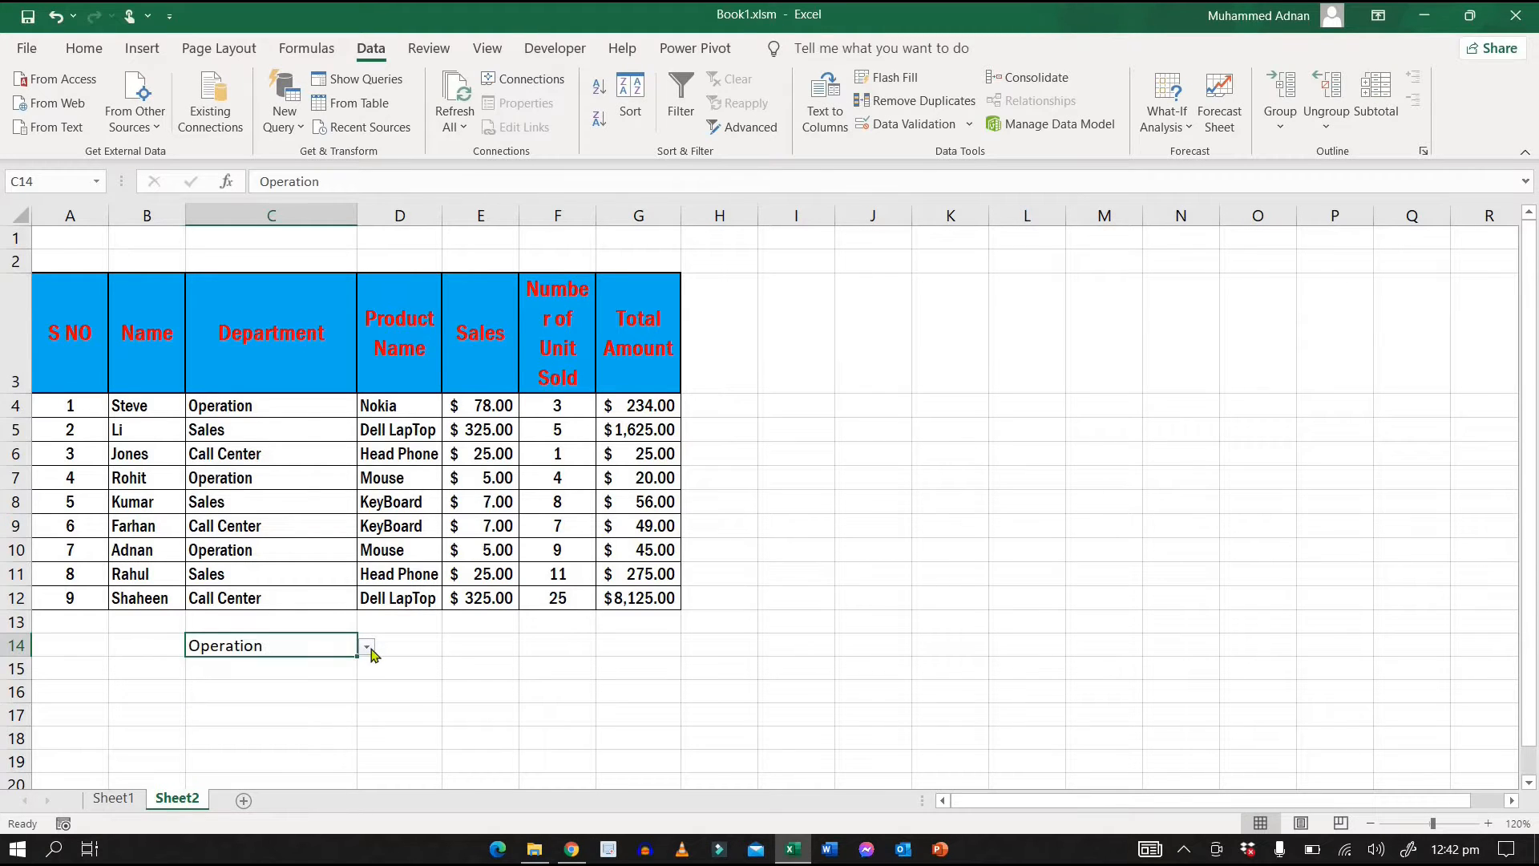
pyautogui.click(368, 647)
pyautogui.click(307, 681)
pyautogui.click(368, 649)
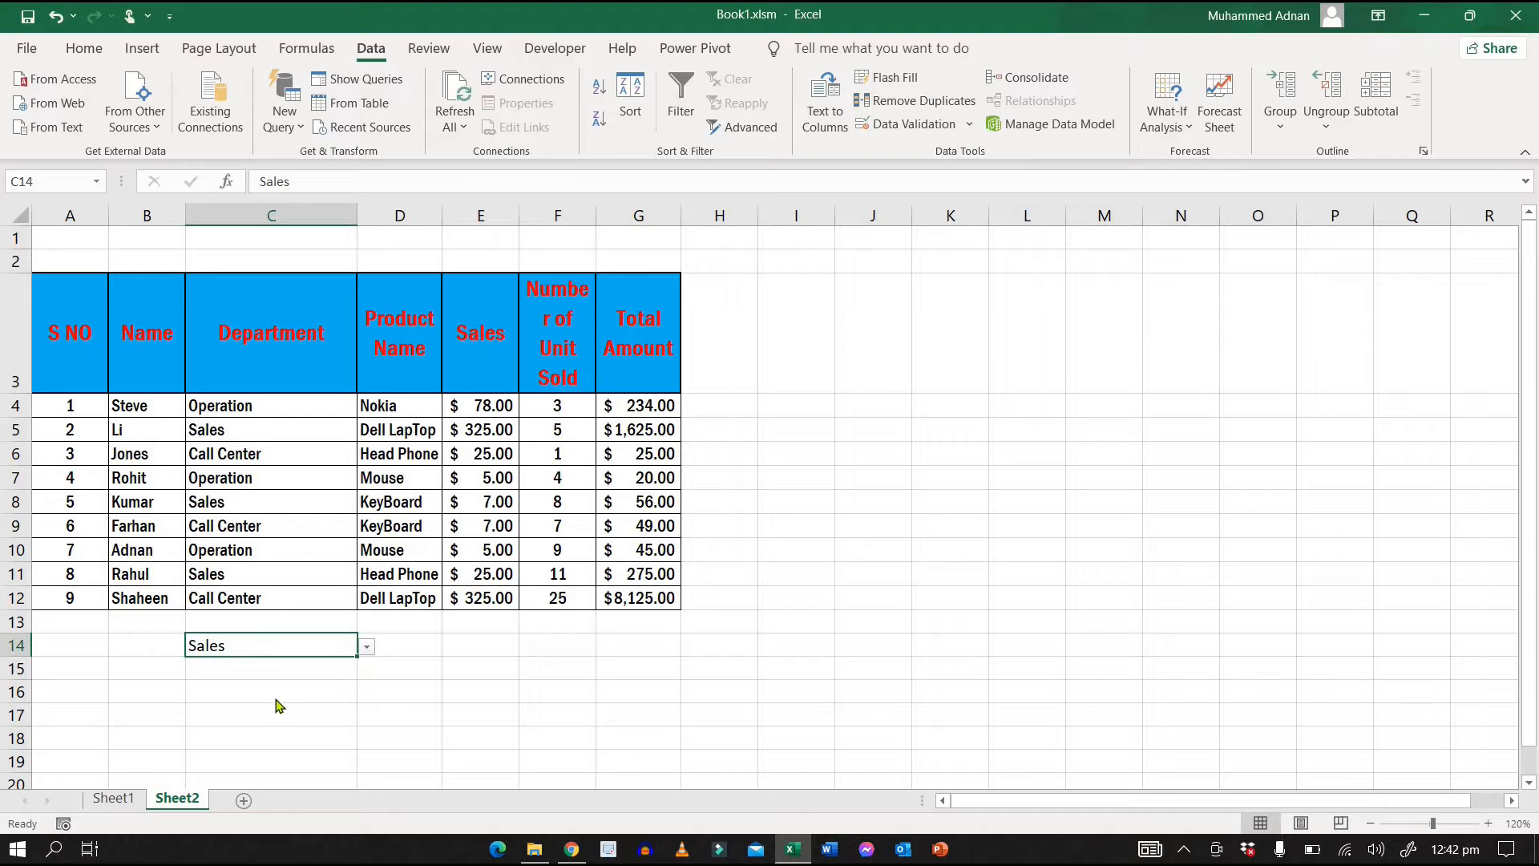
pyautogui.click(276, 697)
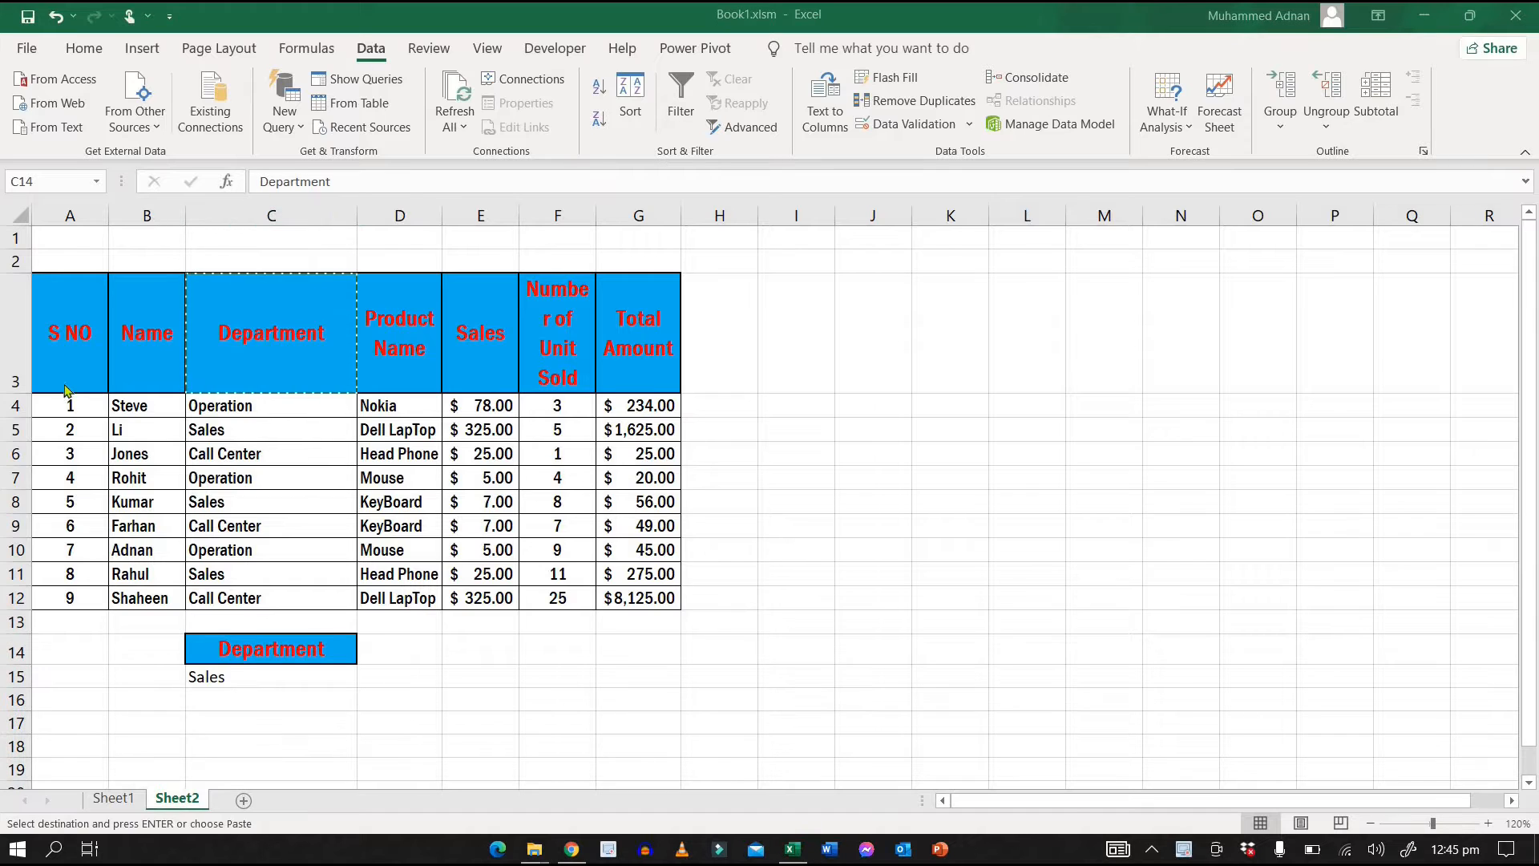
# - Select the table A3:G12 and make sure the Developer tab is enabled in the ribbon customization
pyautogui.moveTo(70, 331); pyautogui.dragTo(618, 595)
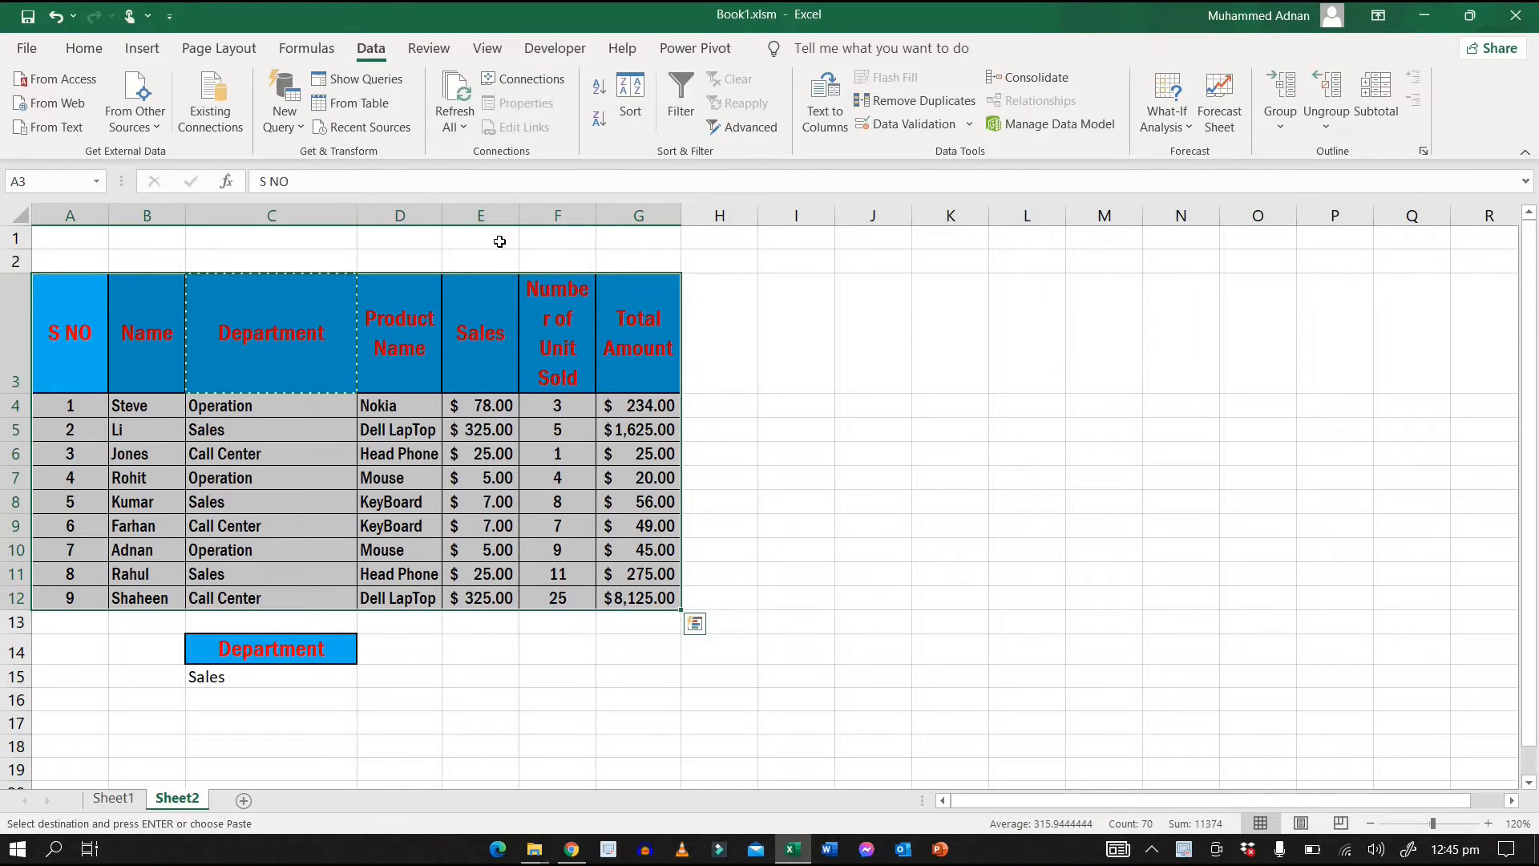
pyautogui.click(561, 49)
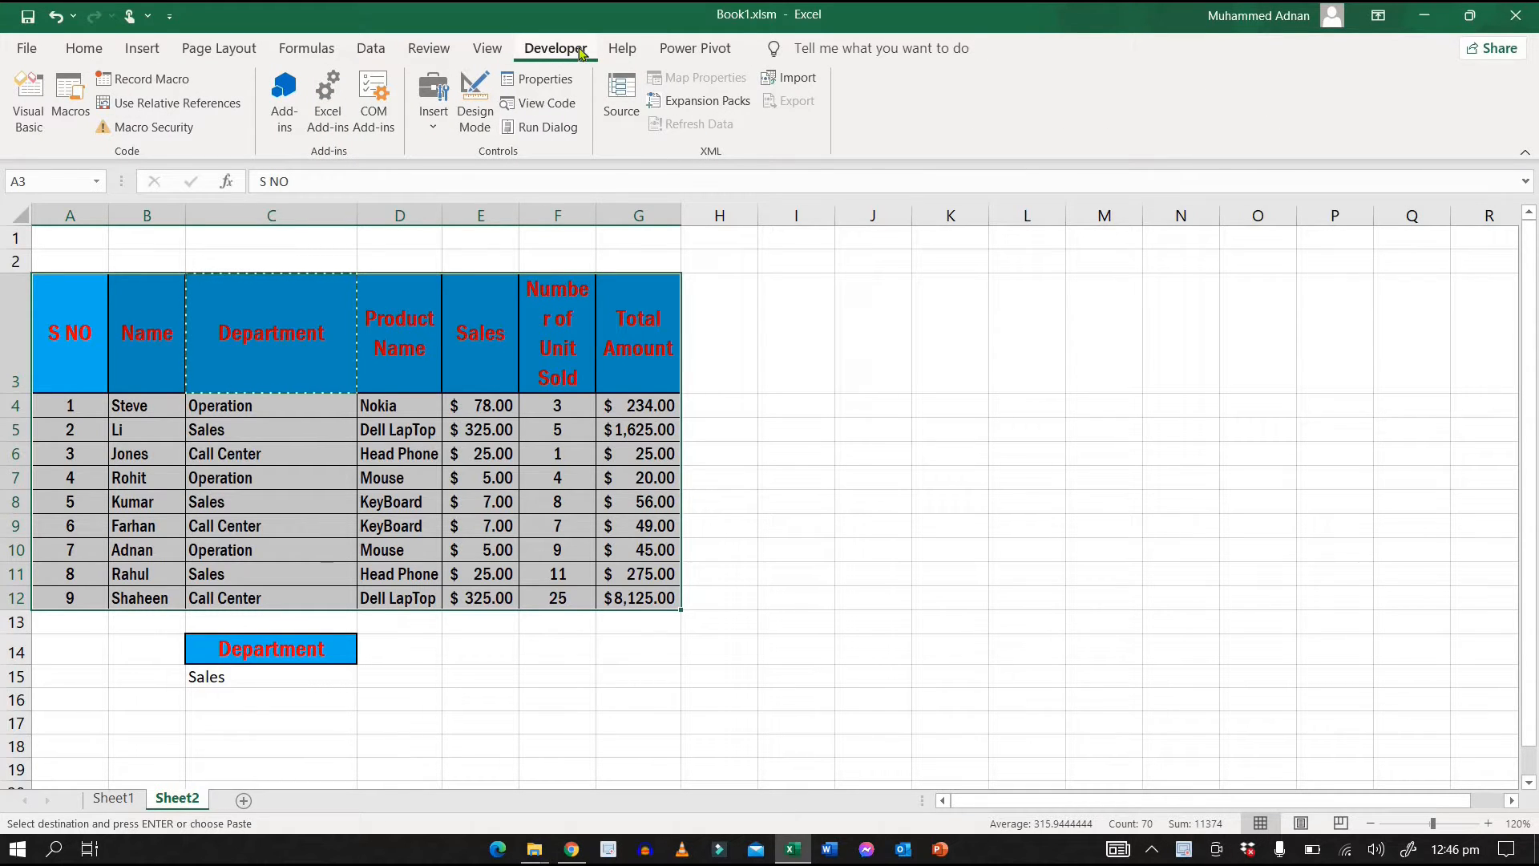
pyautogui.rightClick(1179, 49)
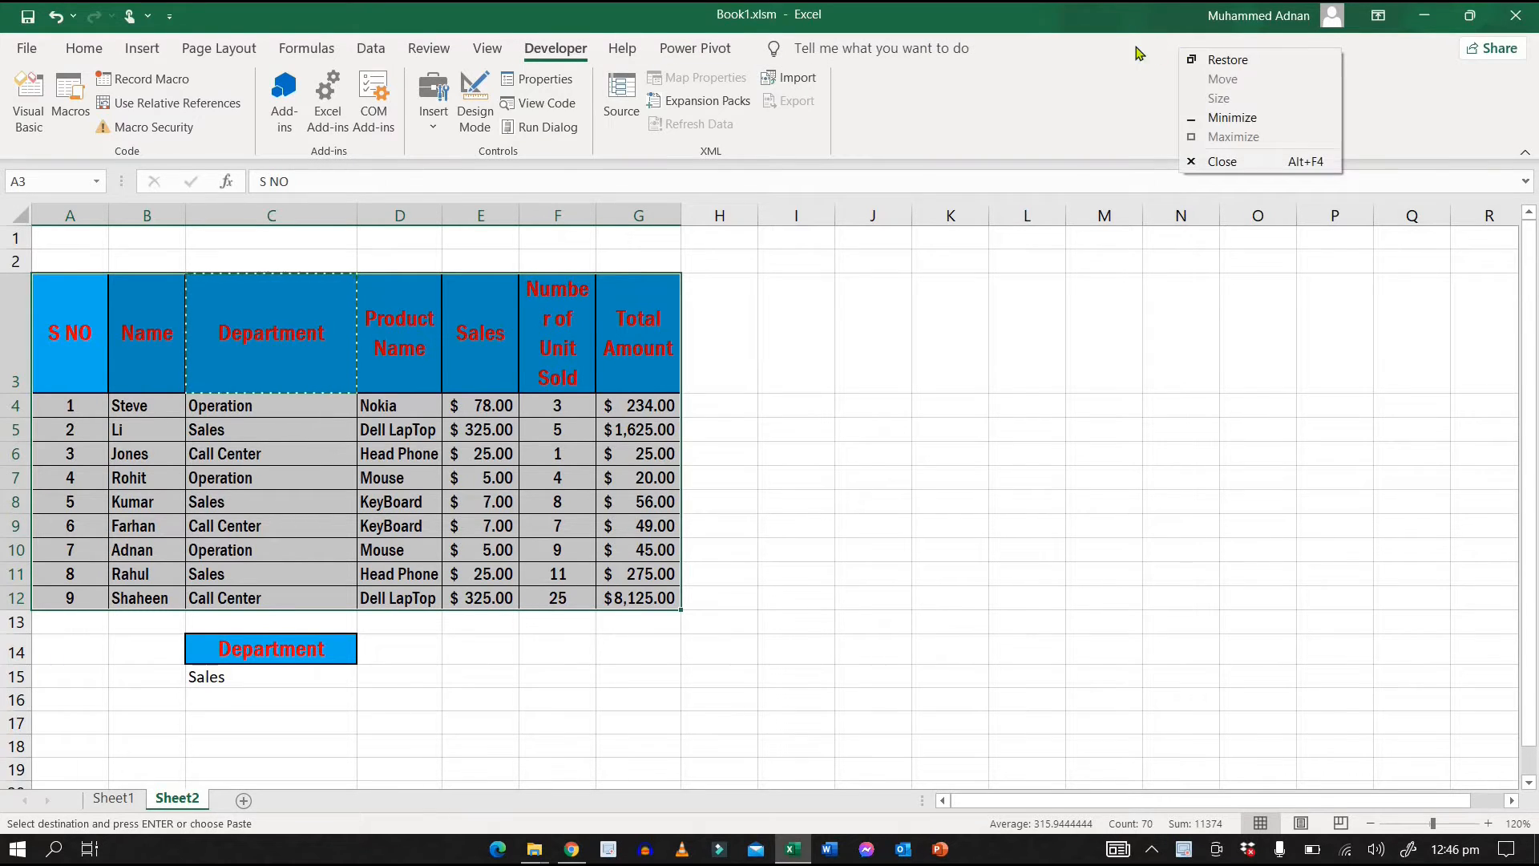
pyautogui.rightClick(988, 98)
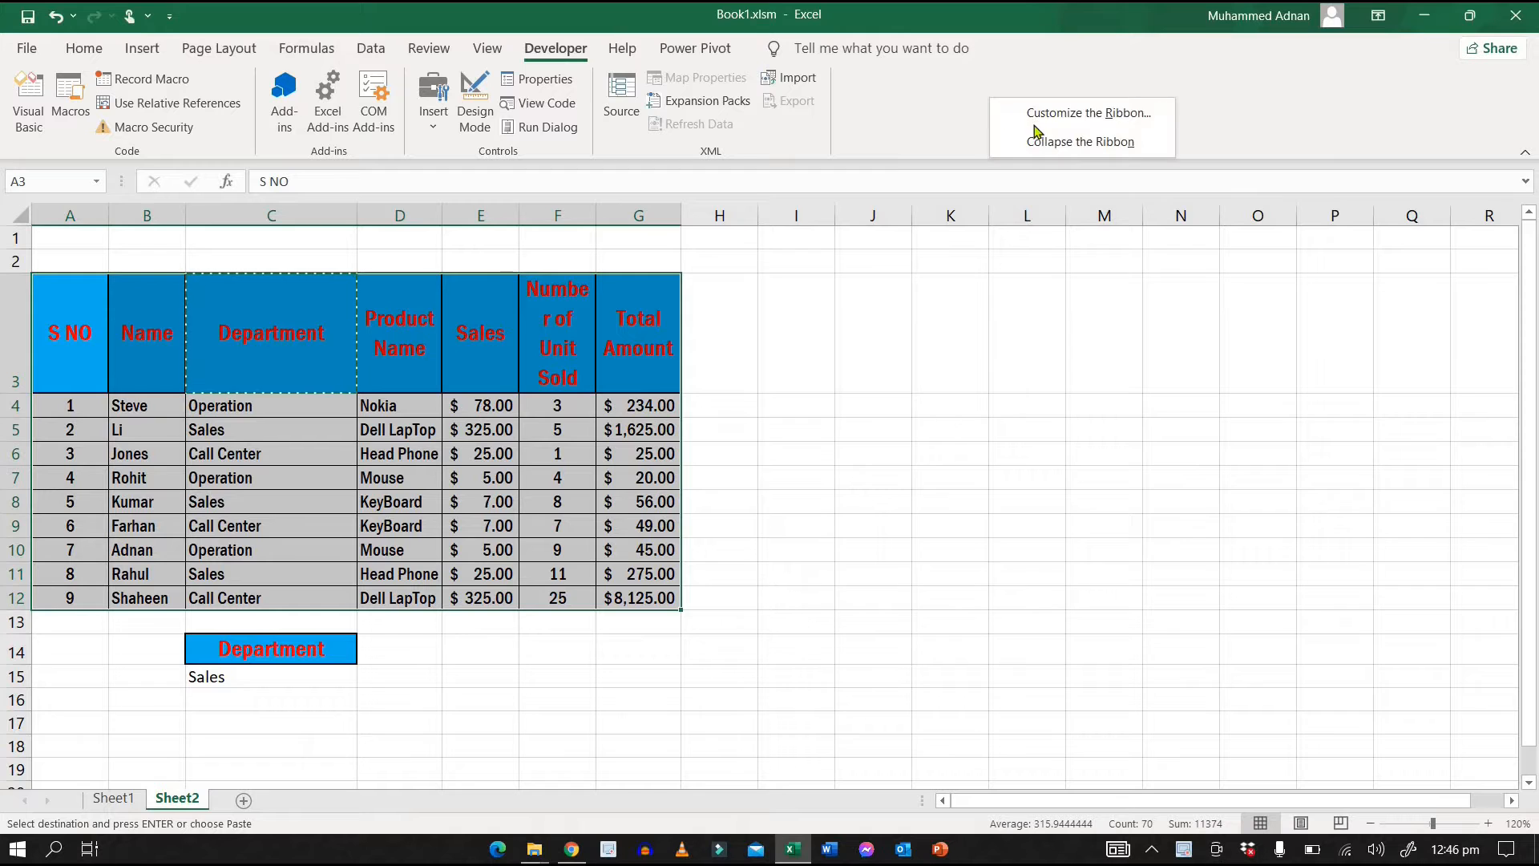
pyautogui.click(1112, 120)
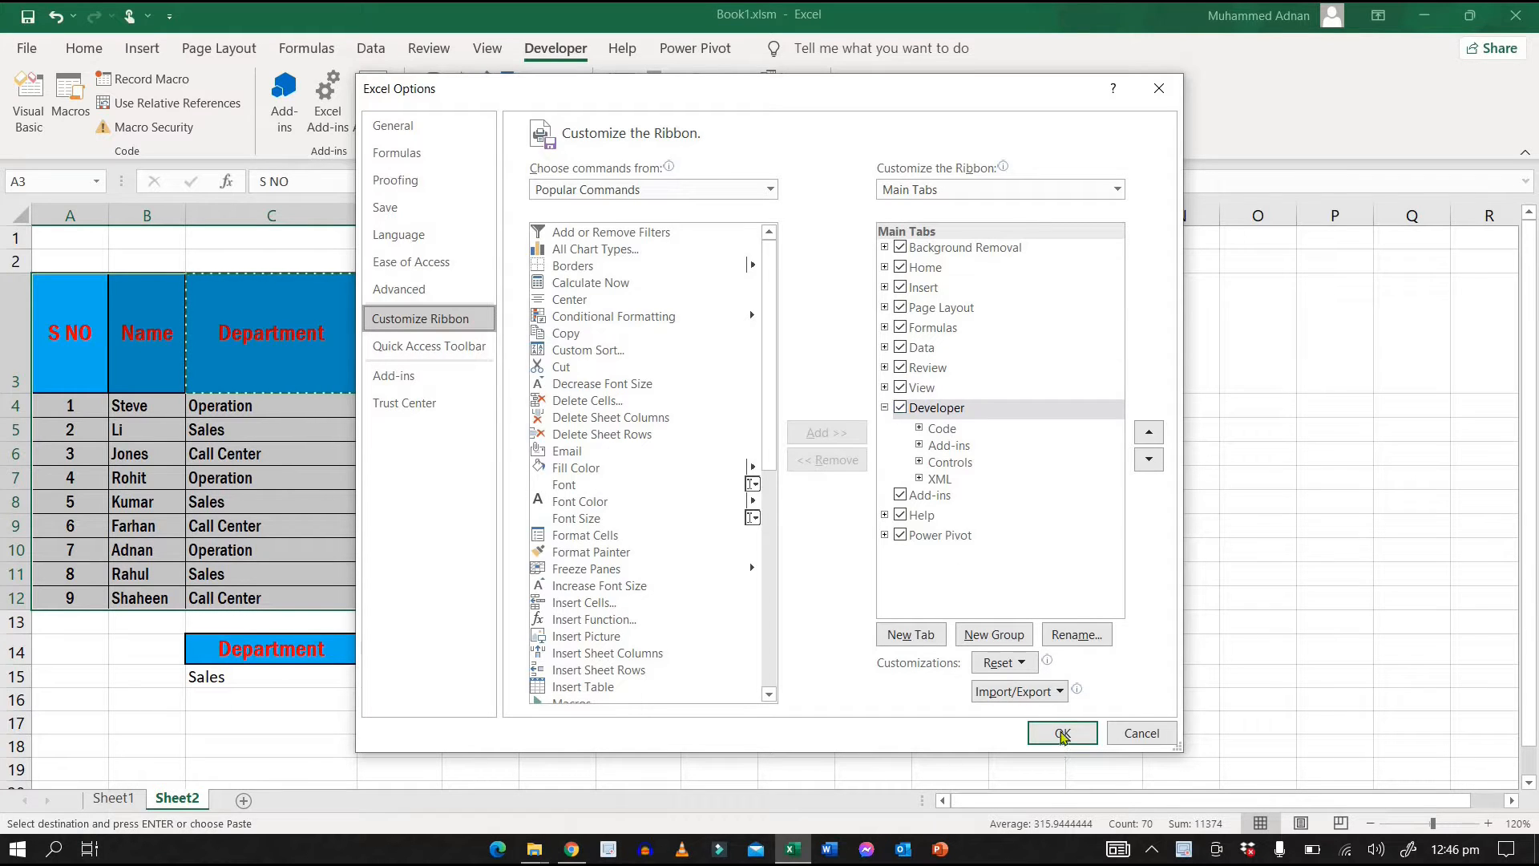
pyautogui.click(1061, 732)
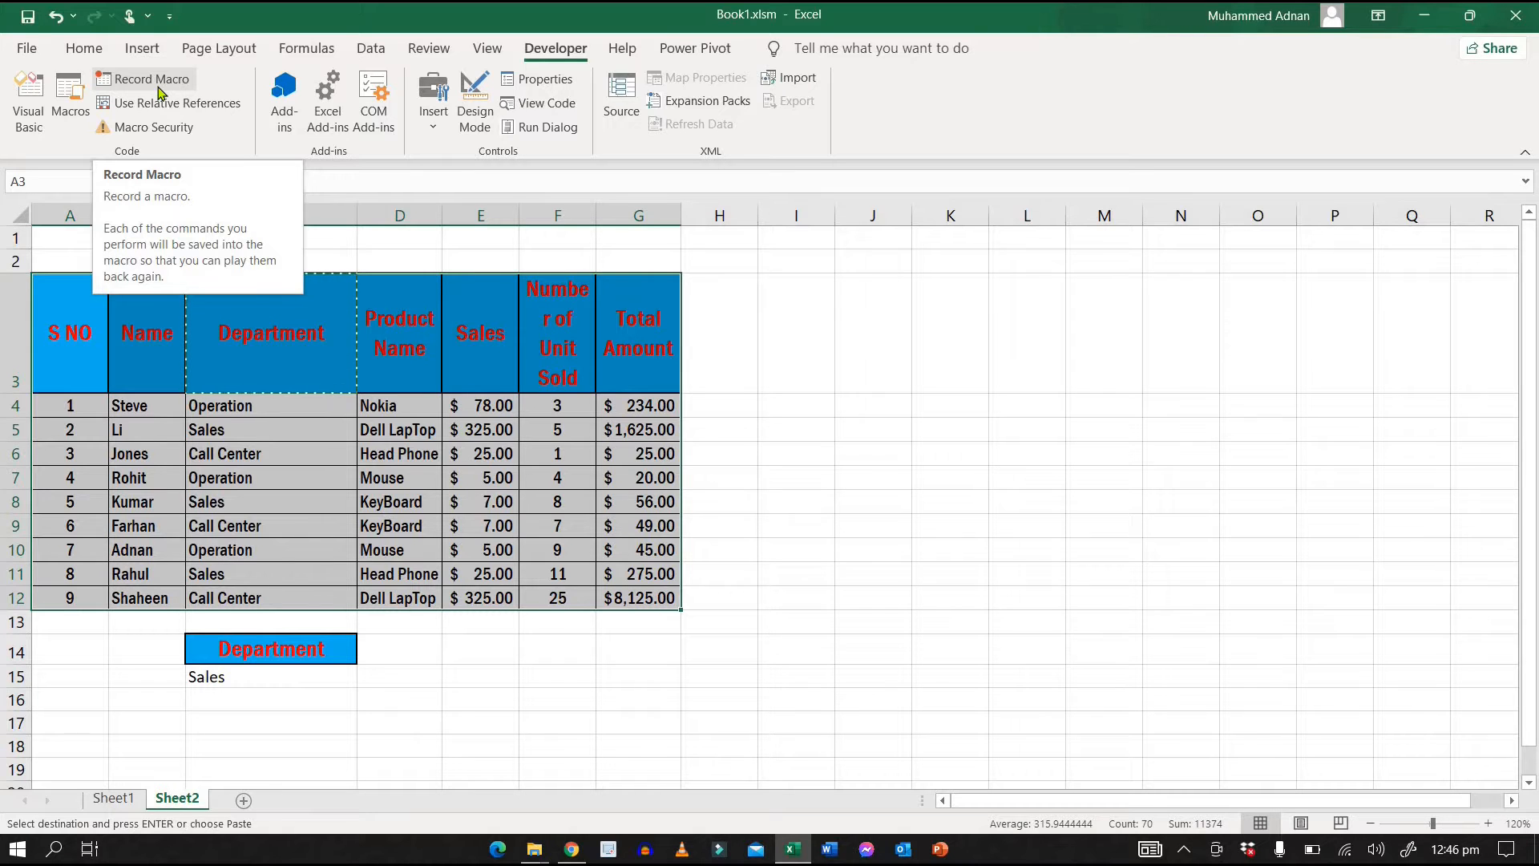
# - Start recording a macro named RunMacro1 stored in This Workbook
pyautogui.click(141, 80)
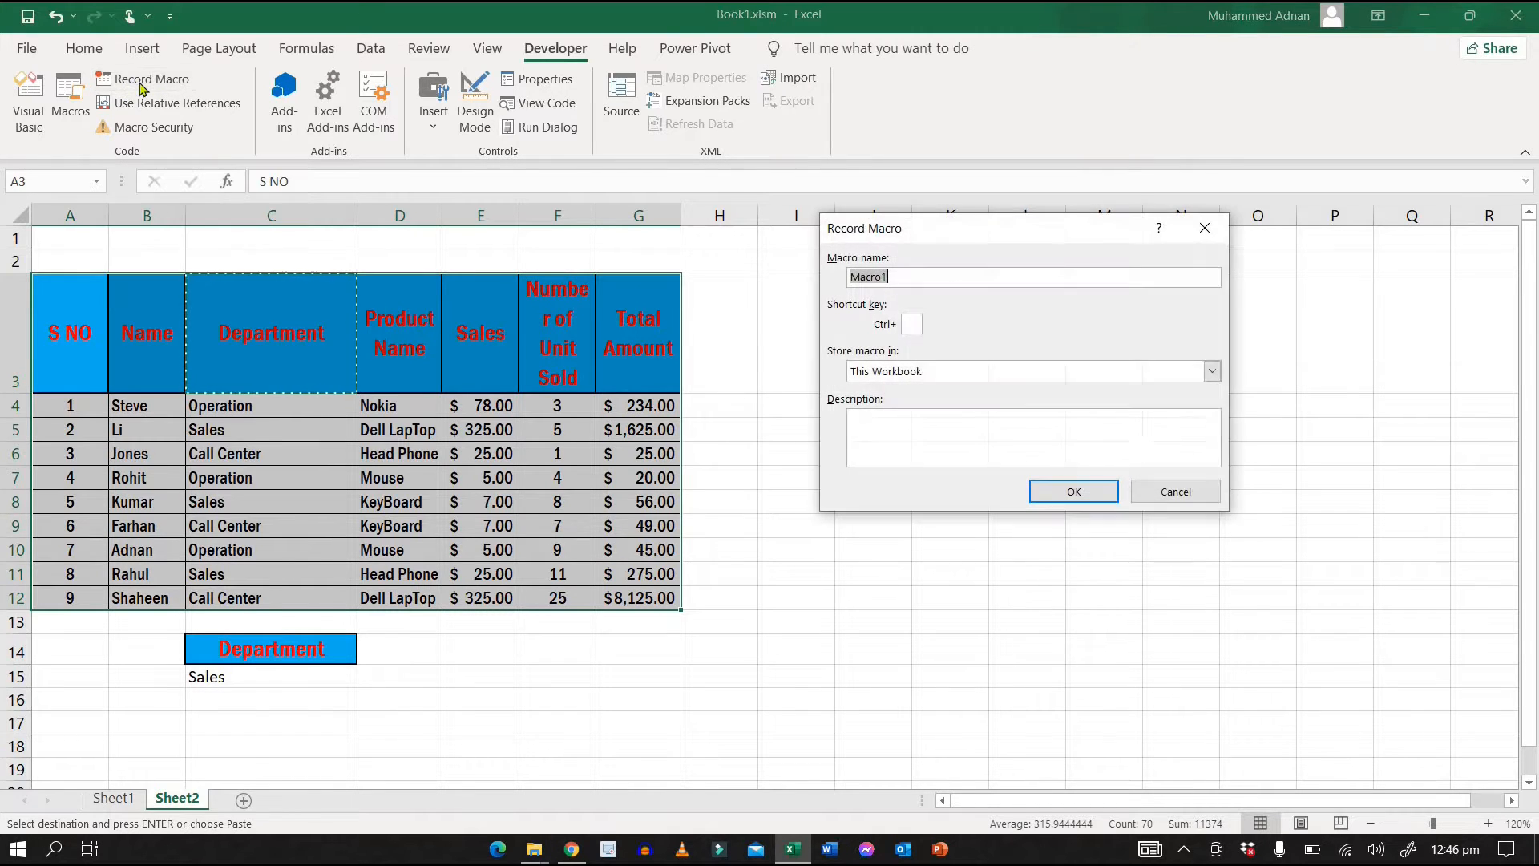
pyautogui.write('RunMacro')
pyautogui.write('1')
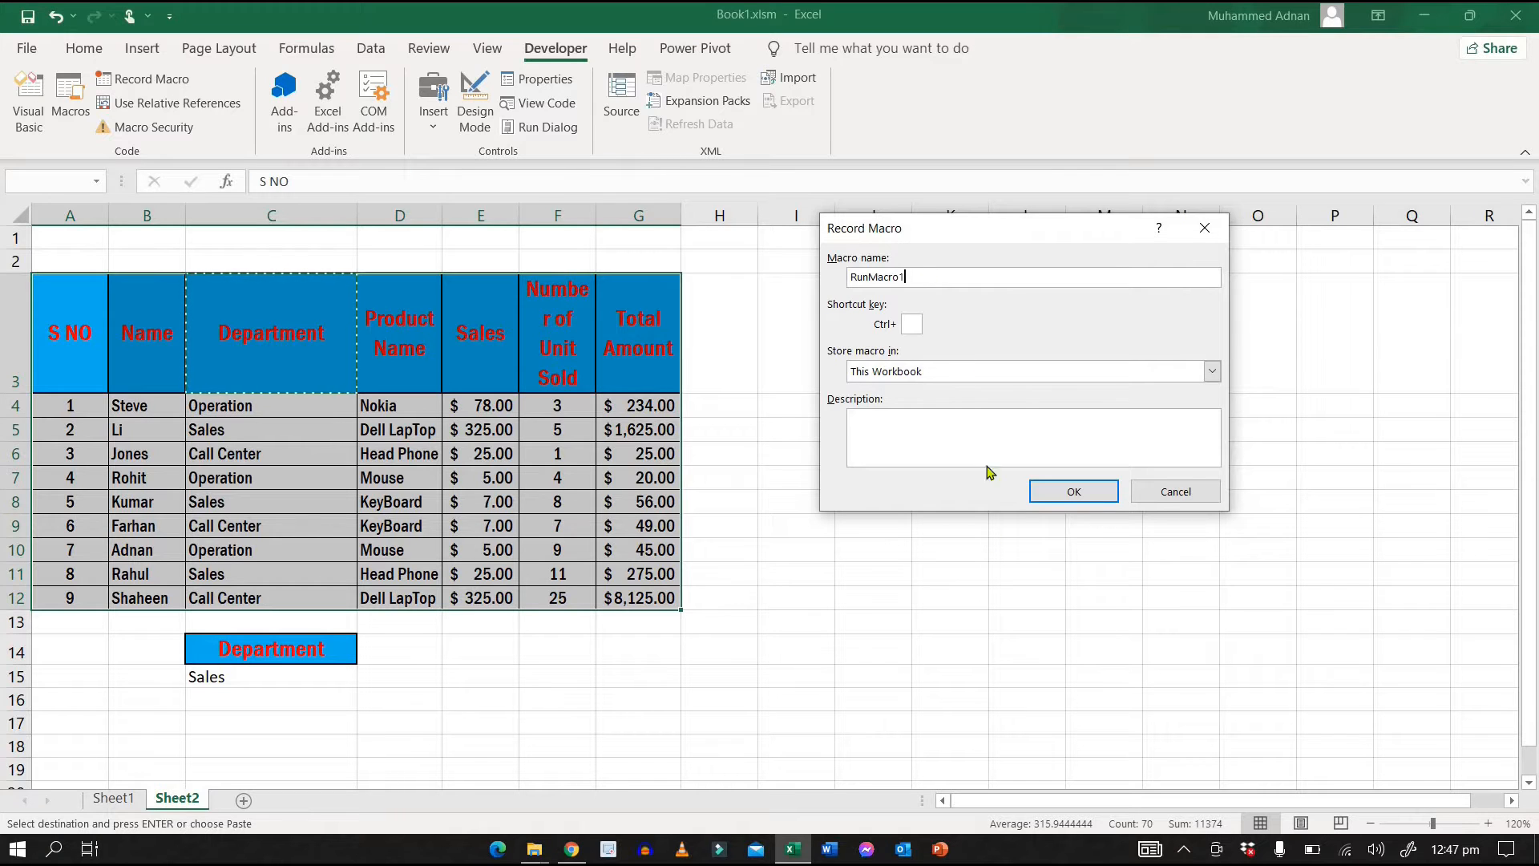
pyautogui.click(1049, 492)
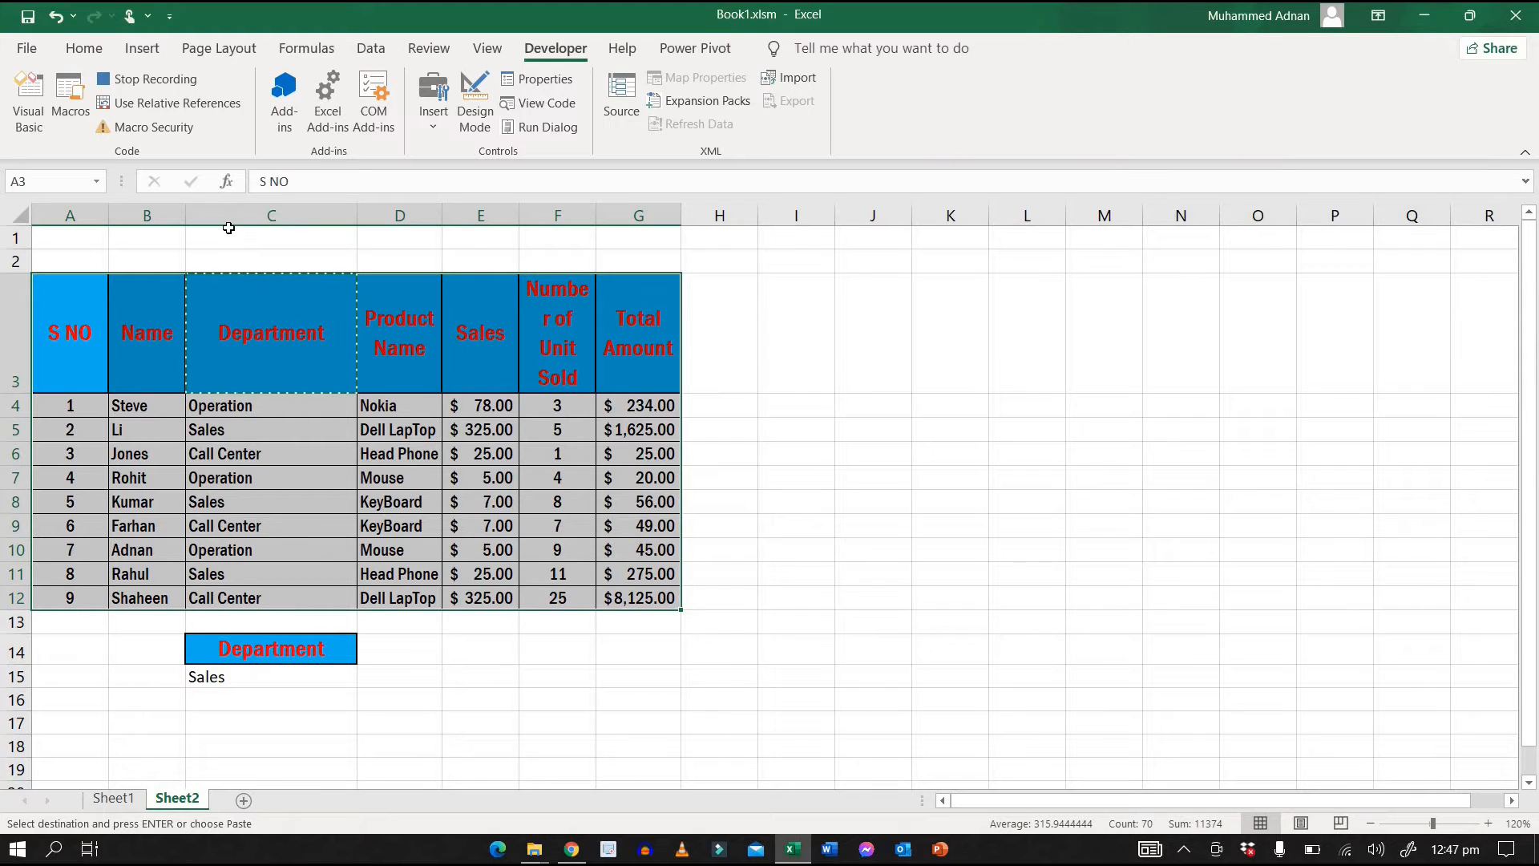
# - Set up an Advanced Filter on A3:G12 that copies to another location, with Sheet2!$C$14:$C$15 as the criteria range
pyautogui.click(90, 49)
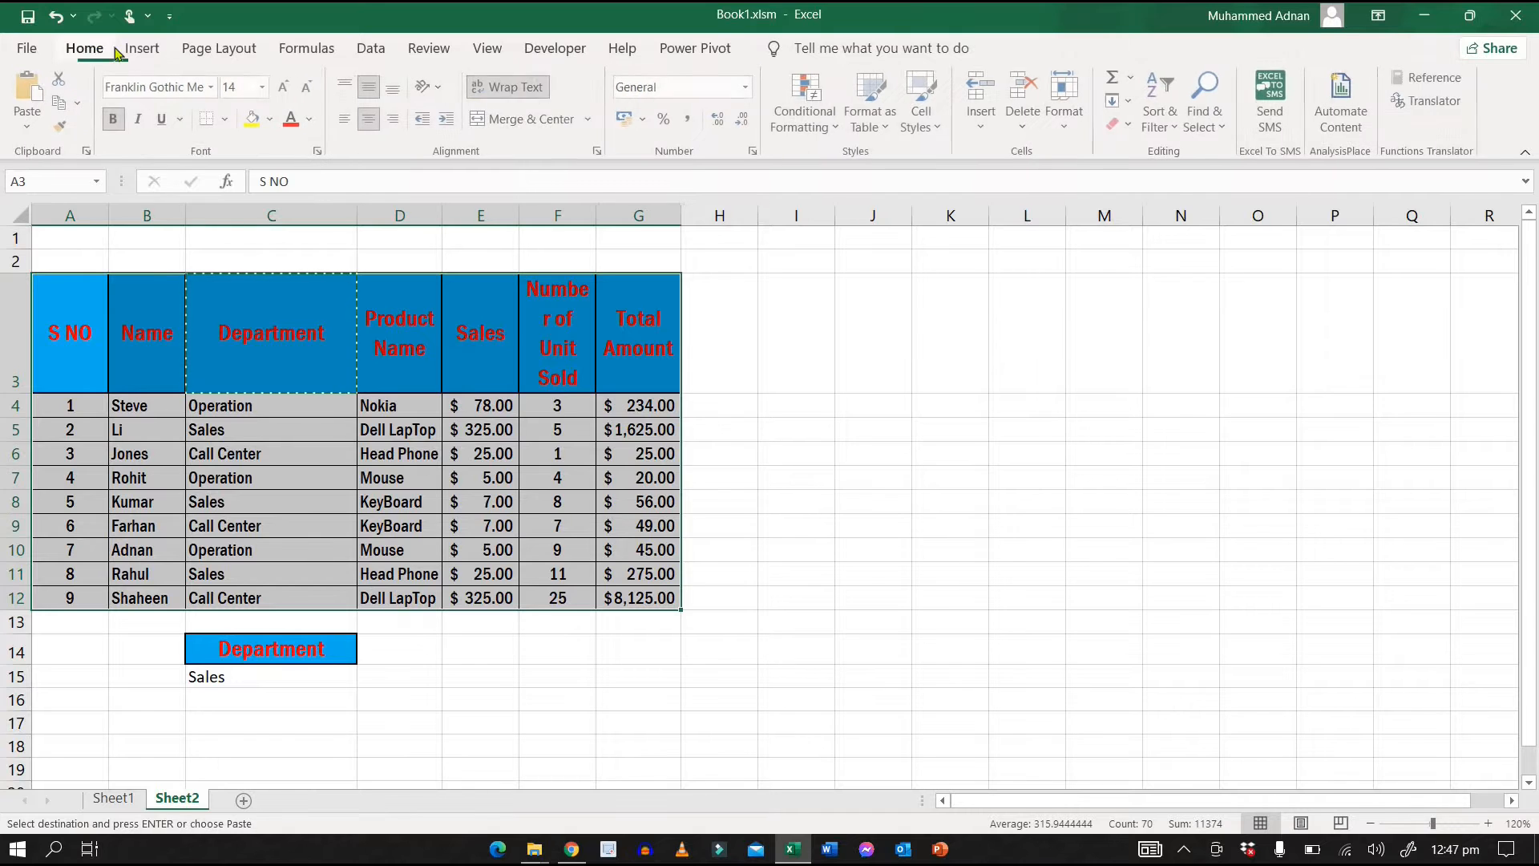
pyautogui.click(373, 52)
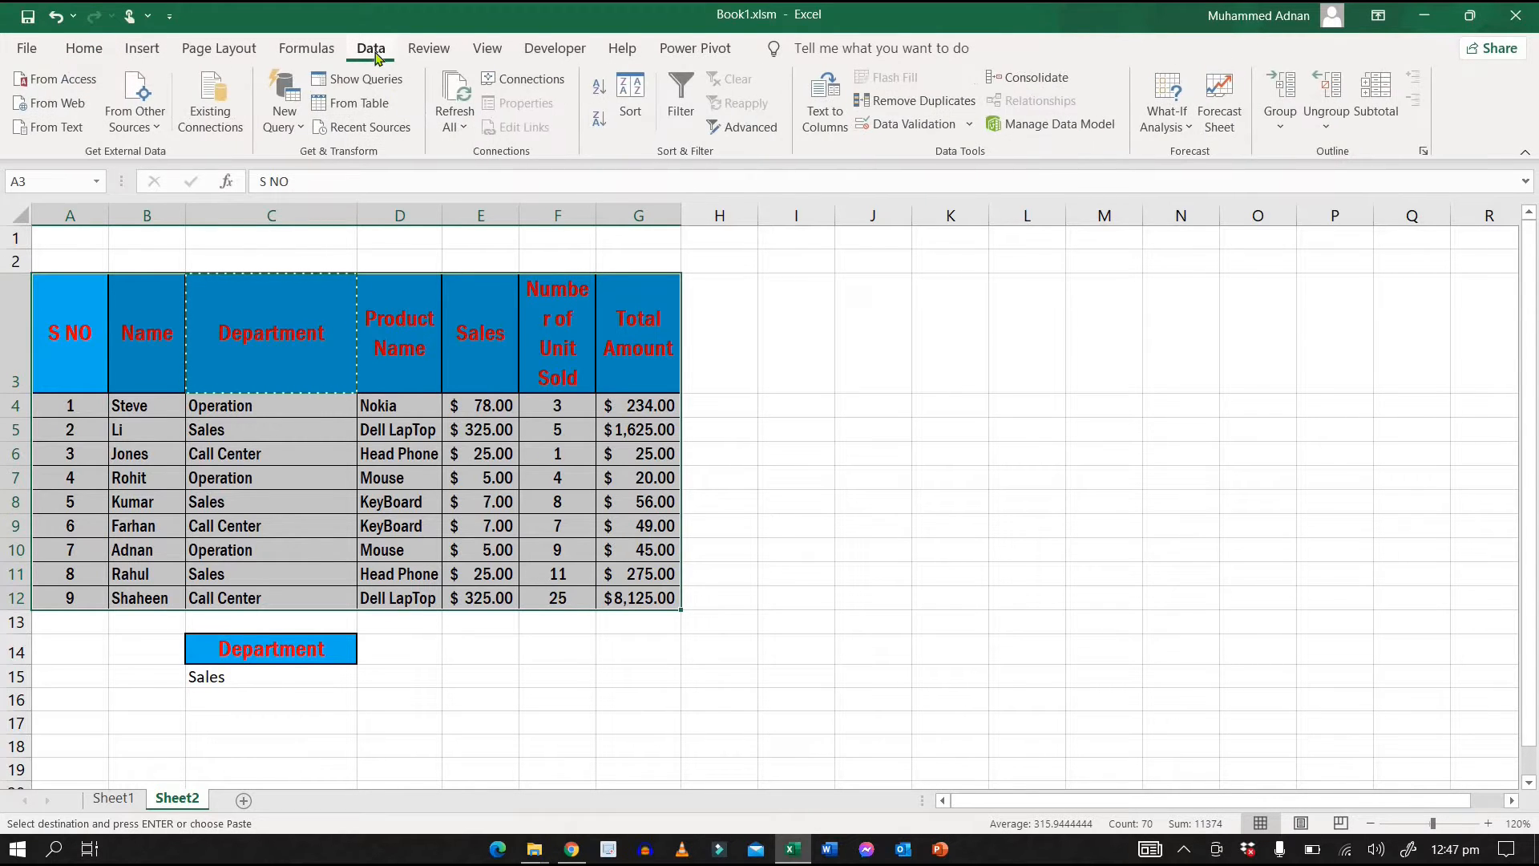
pyautogui.click(745, 130)
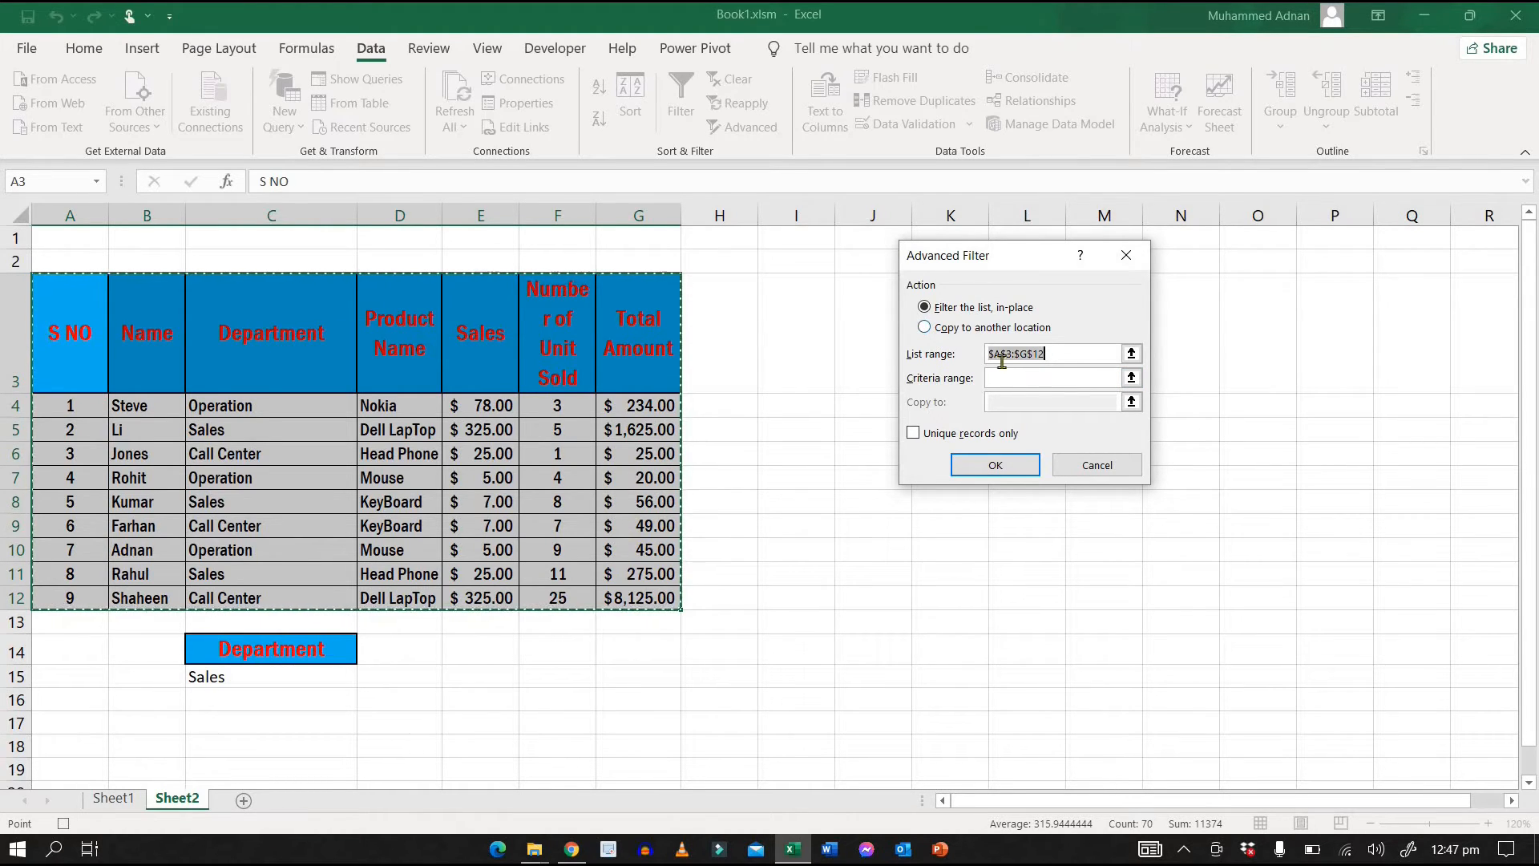
pyautogui.click(925, 328)
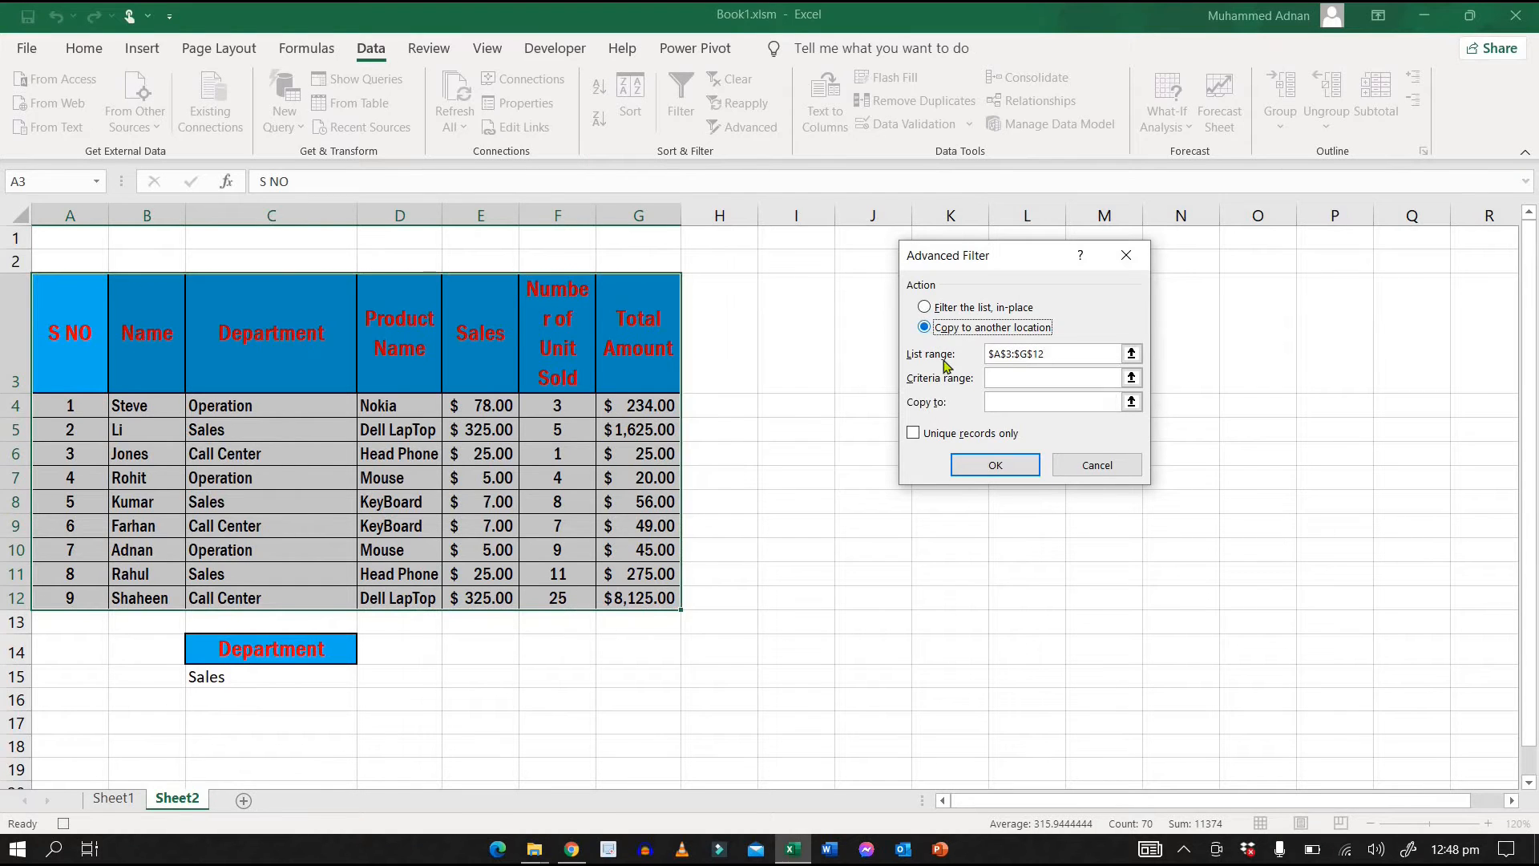
pyautogui.click(1021, 374)
pyautogui.click(1132, 378)
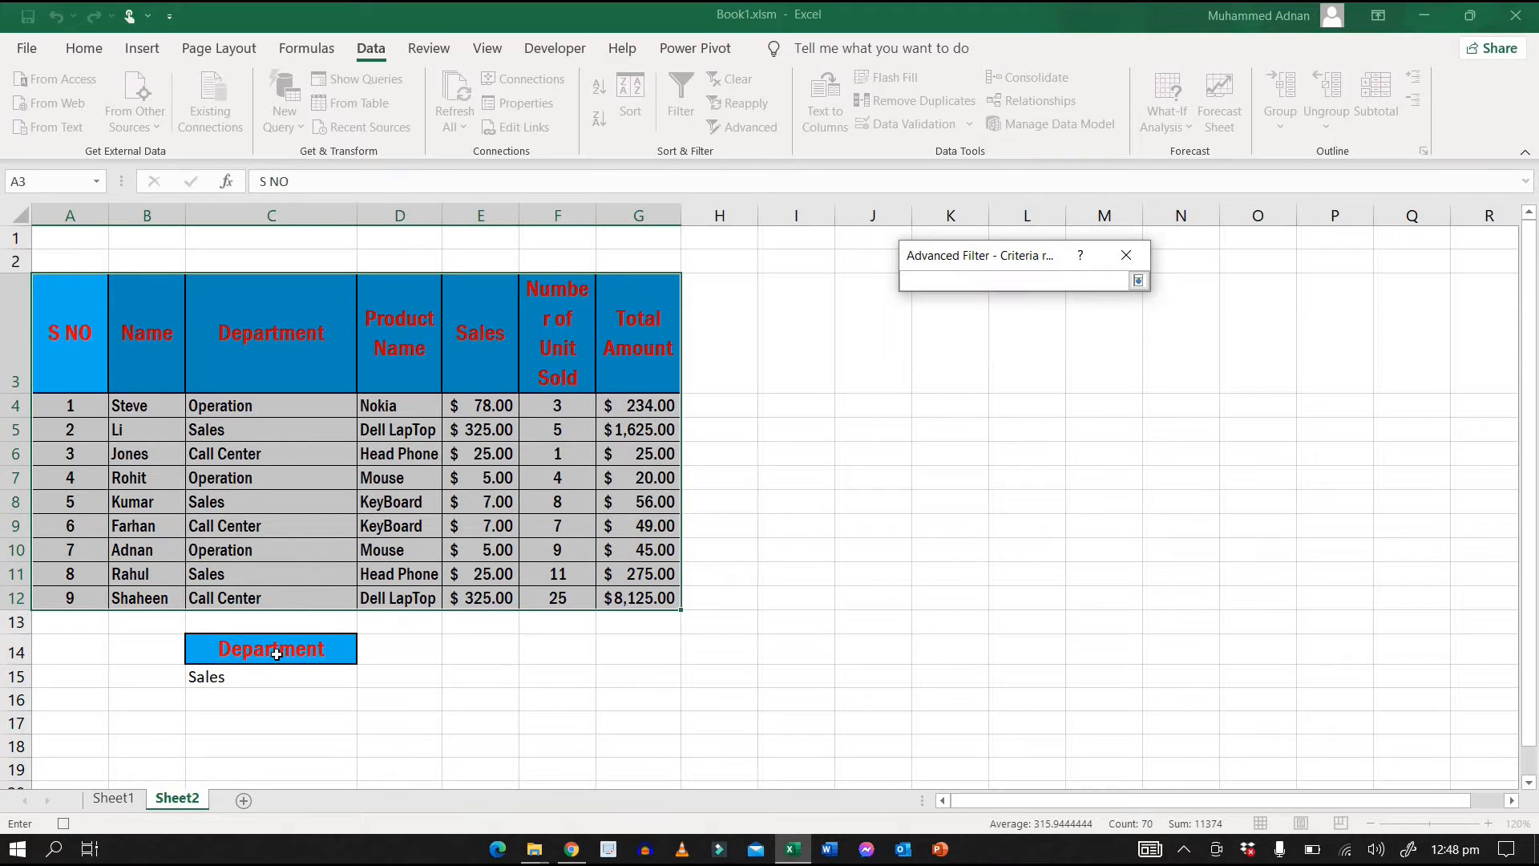
pyautogui.moveTo(277, 651); pyautogui.dragTo(353, 683)
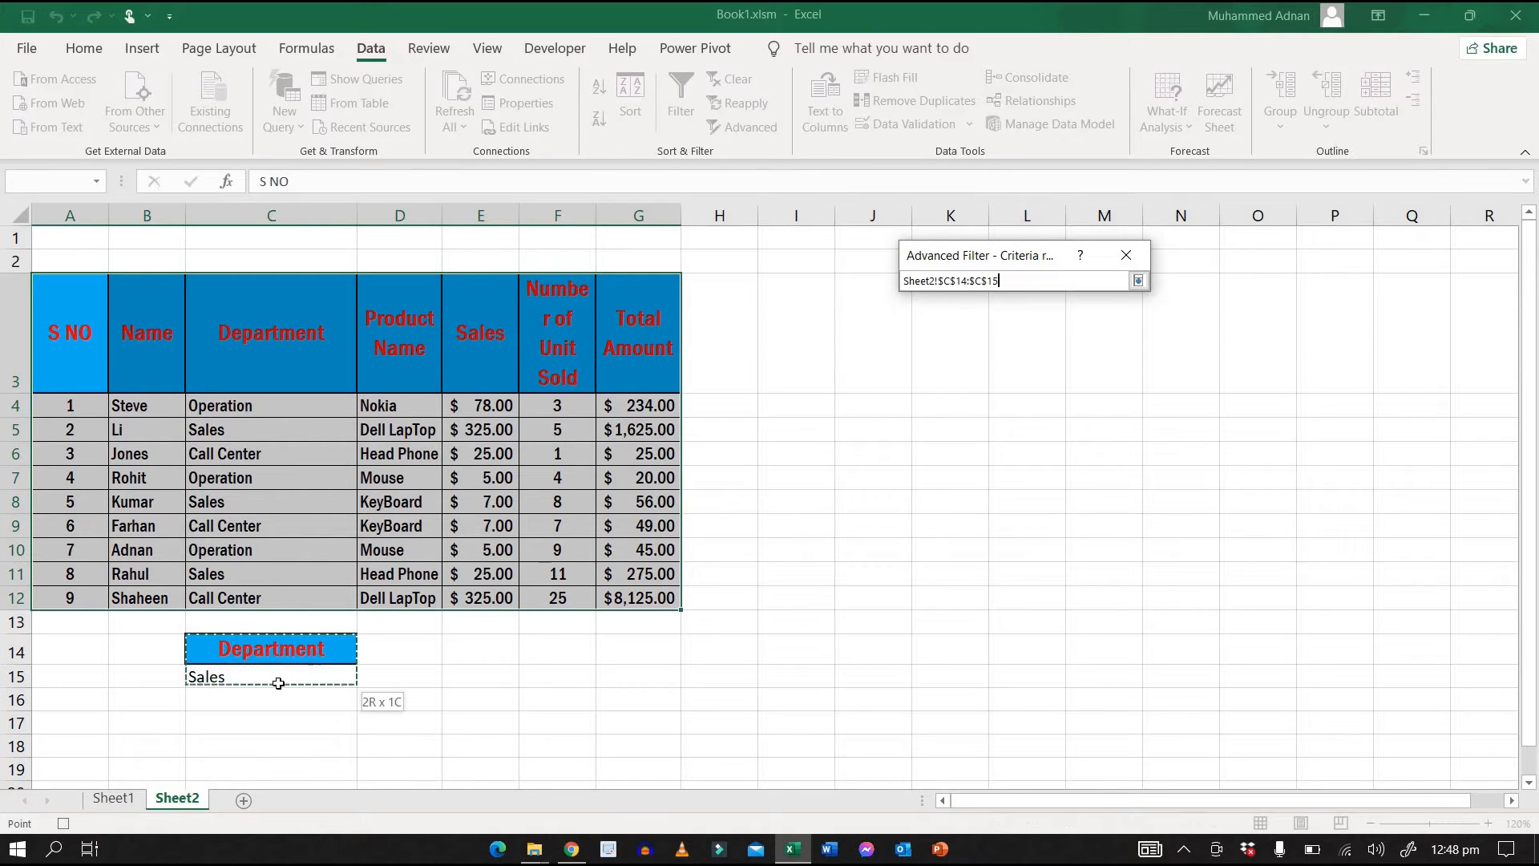
pyautogui.click(1138, 281)
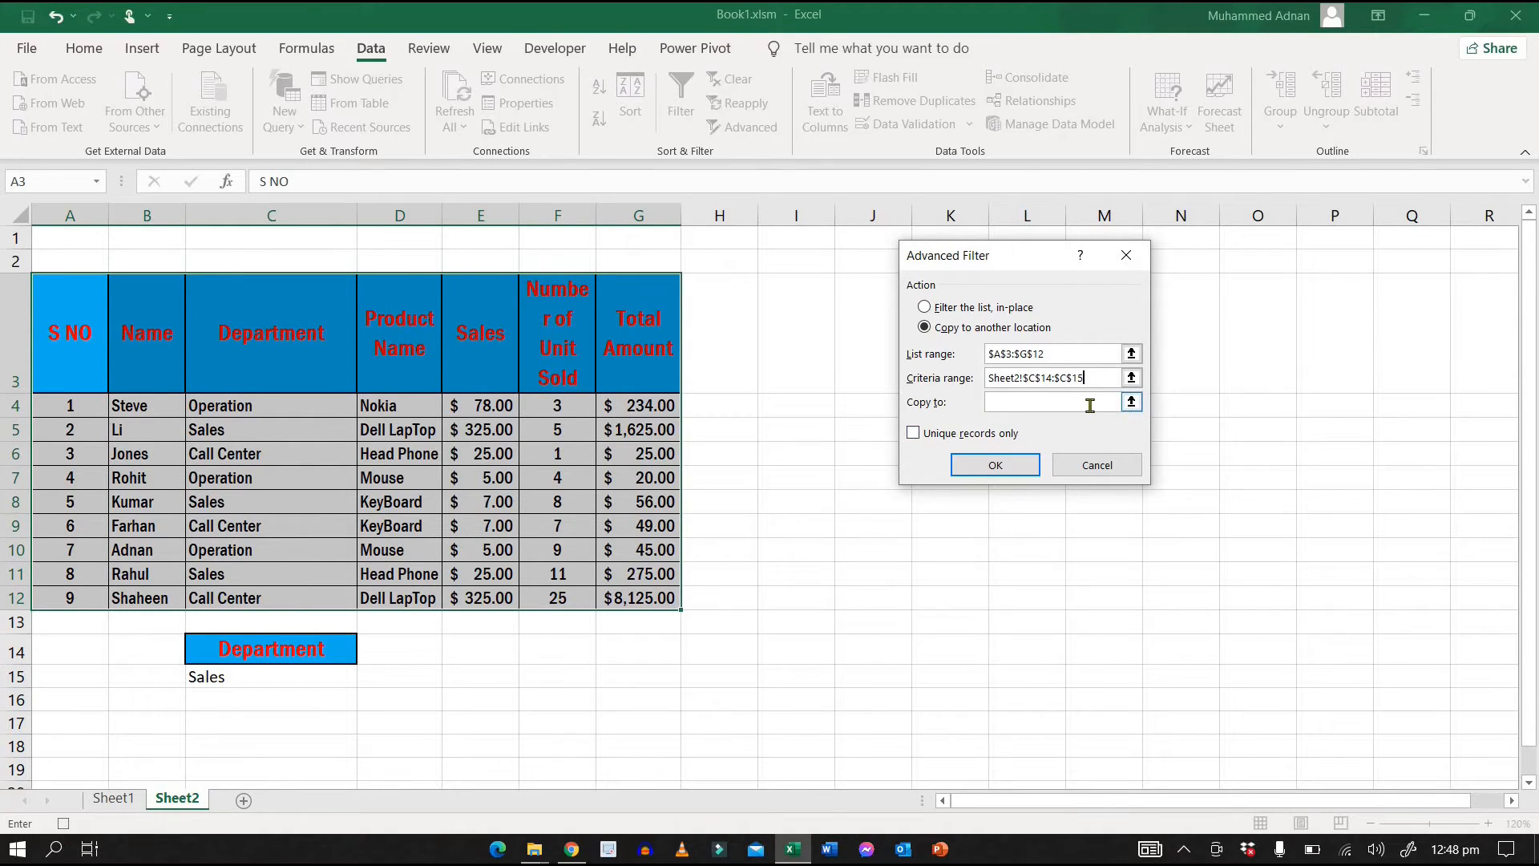
# - Set the Advanced Filter's copy-to range to Sheet2!$A$17:$G$17 and run the filter
pyautogui.click(1131, 401)
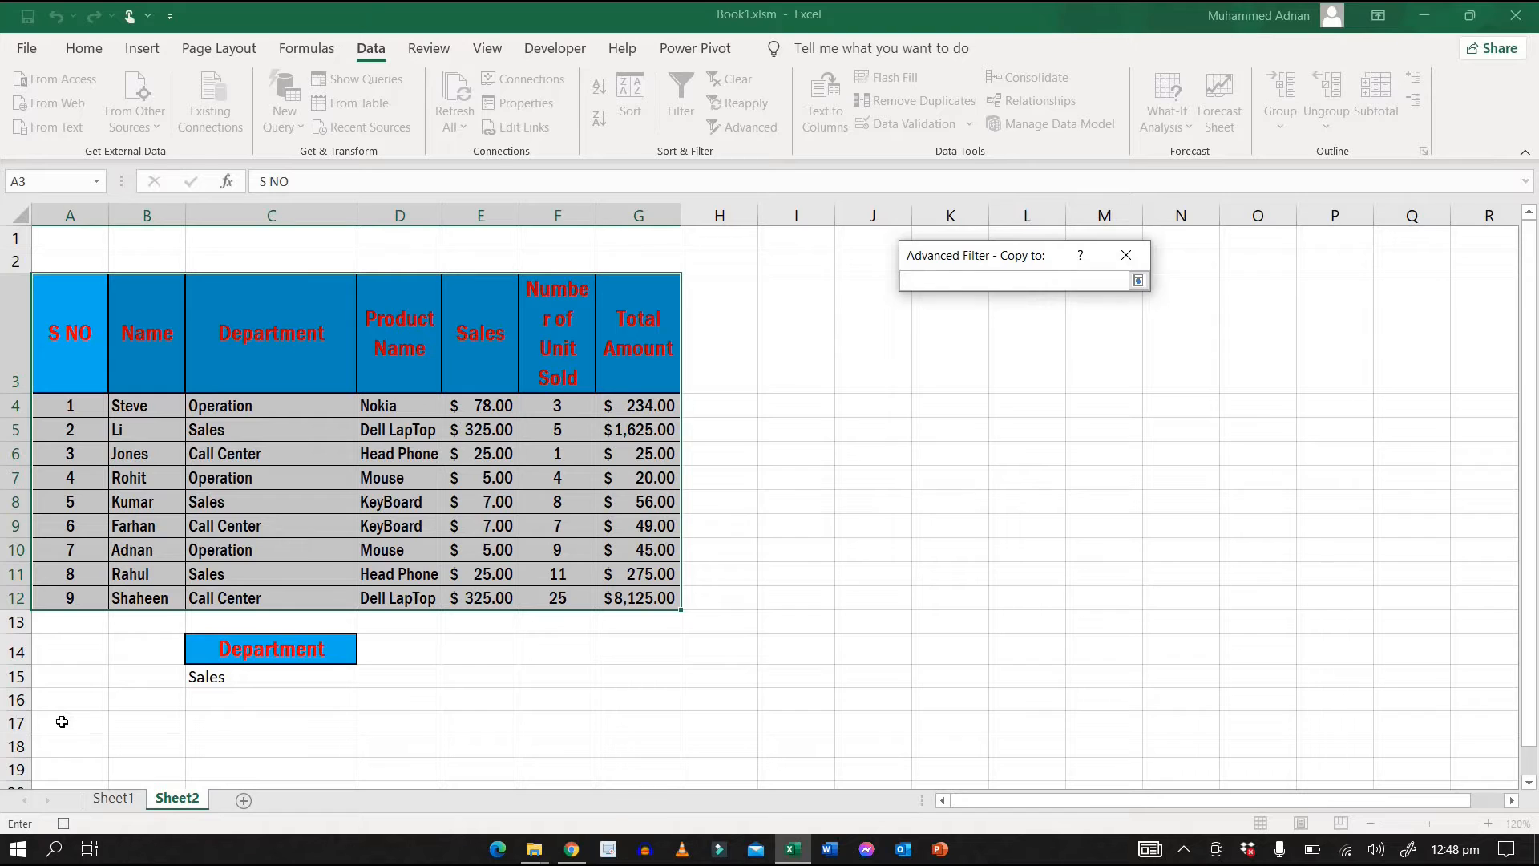
pyautogui.moveTo(62, 721); pyautogui.dragTo(617, 725)
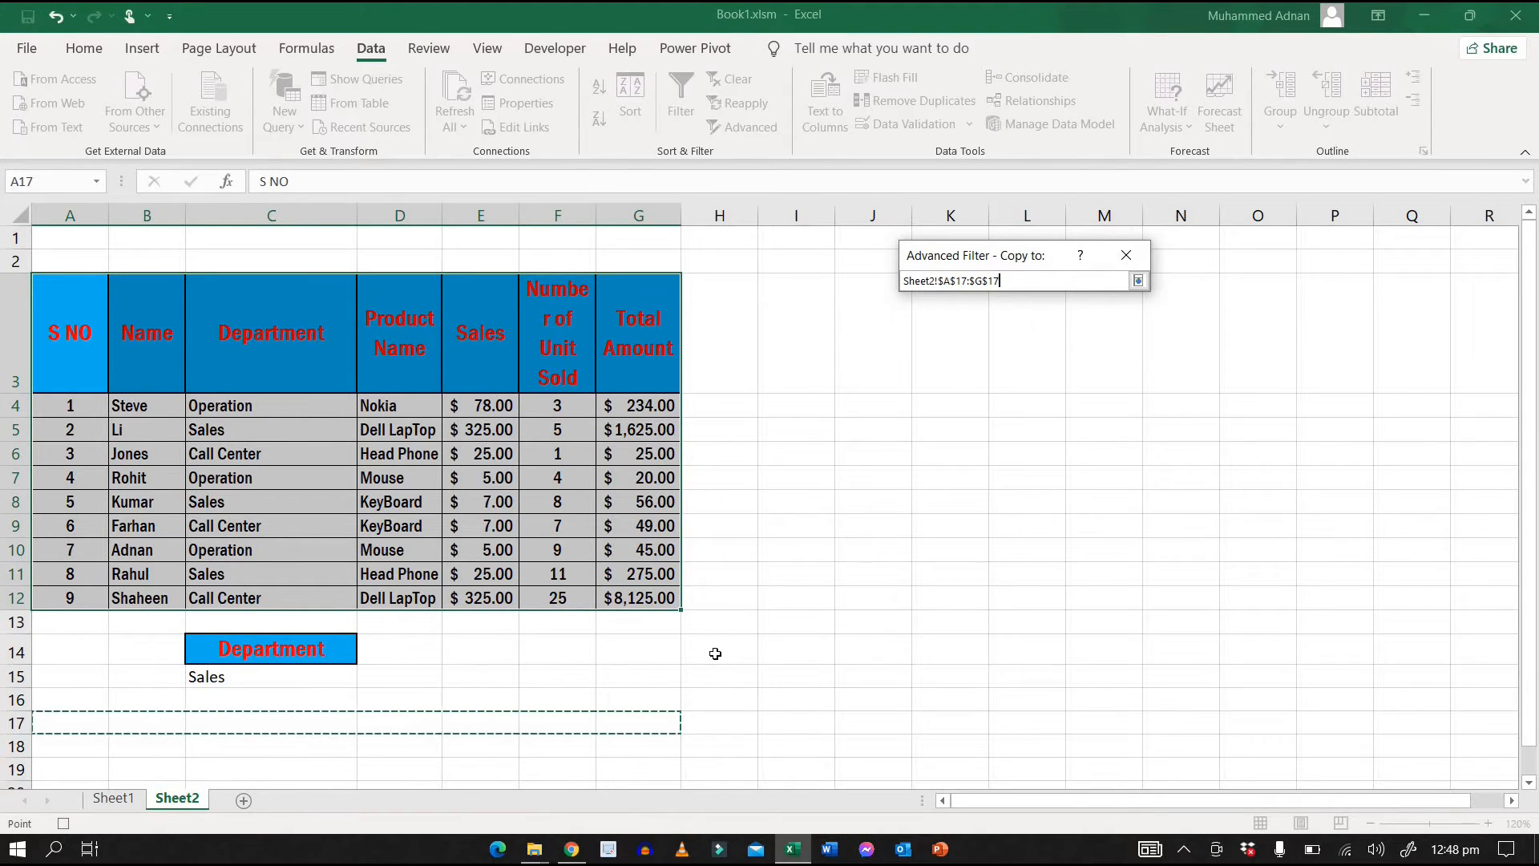
pyautogui.click(1138, 280)
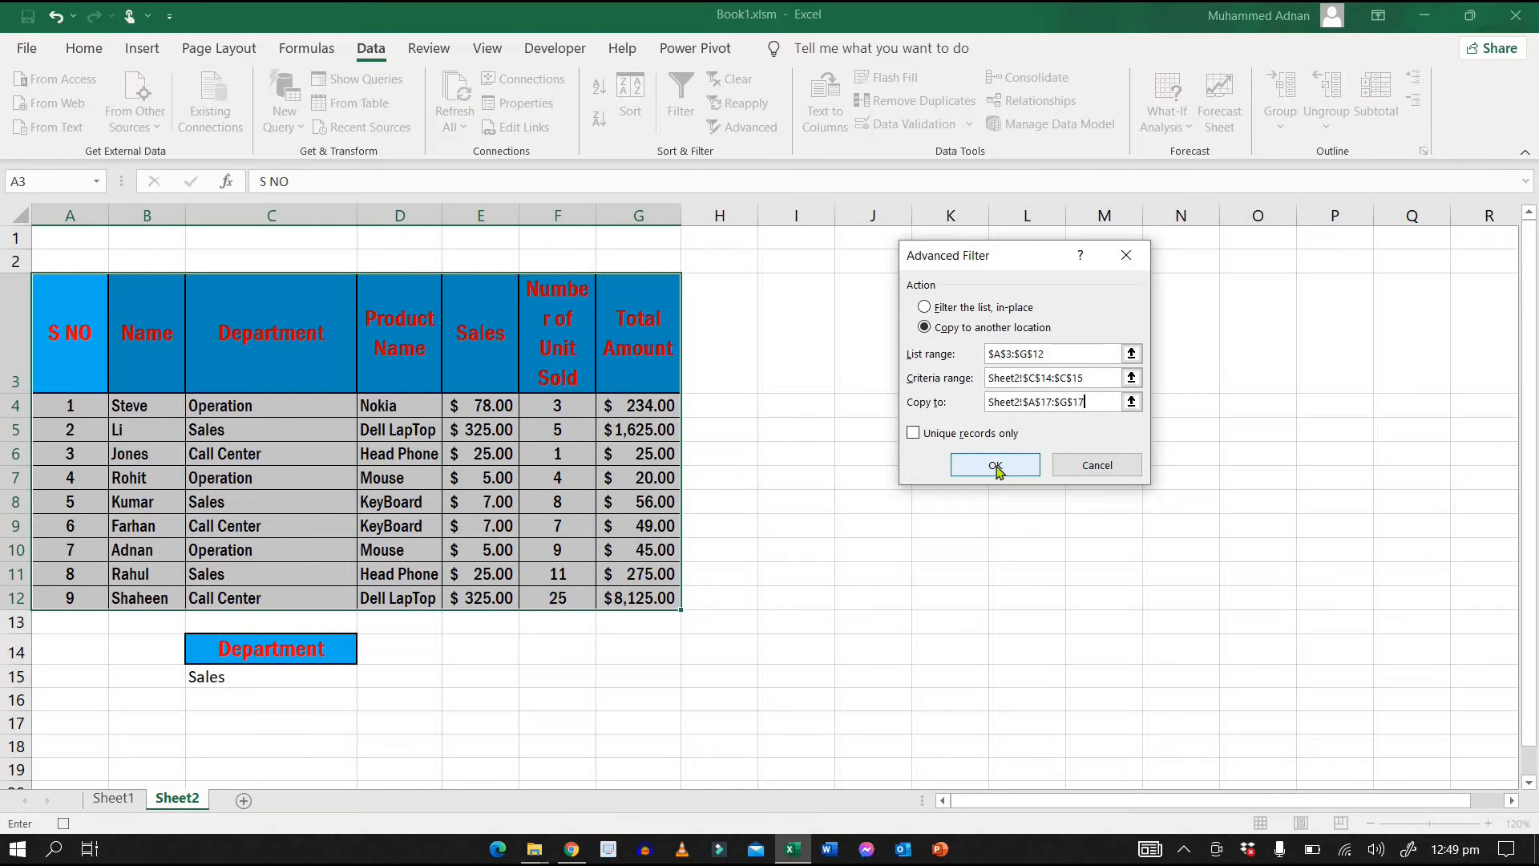
pyautogui.click(995, 467)
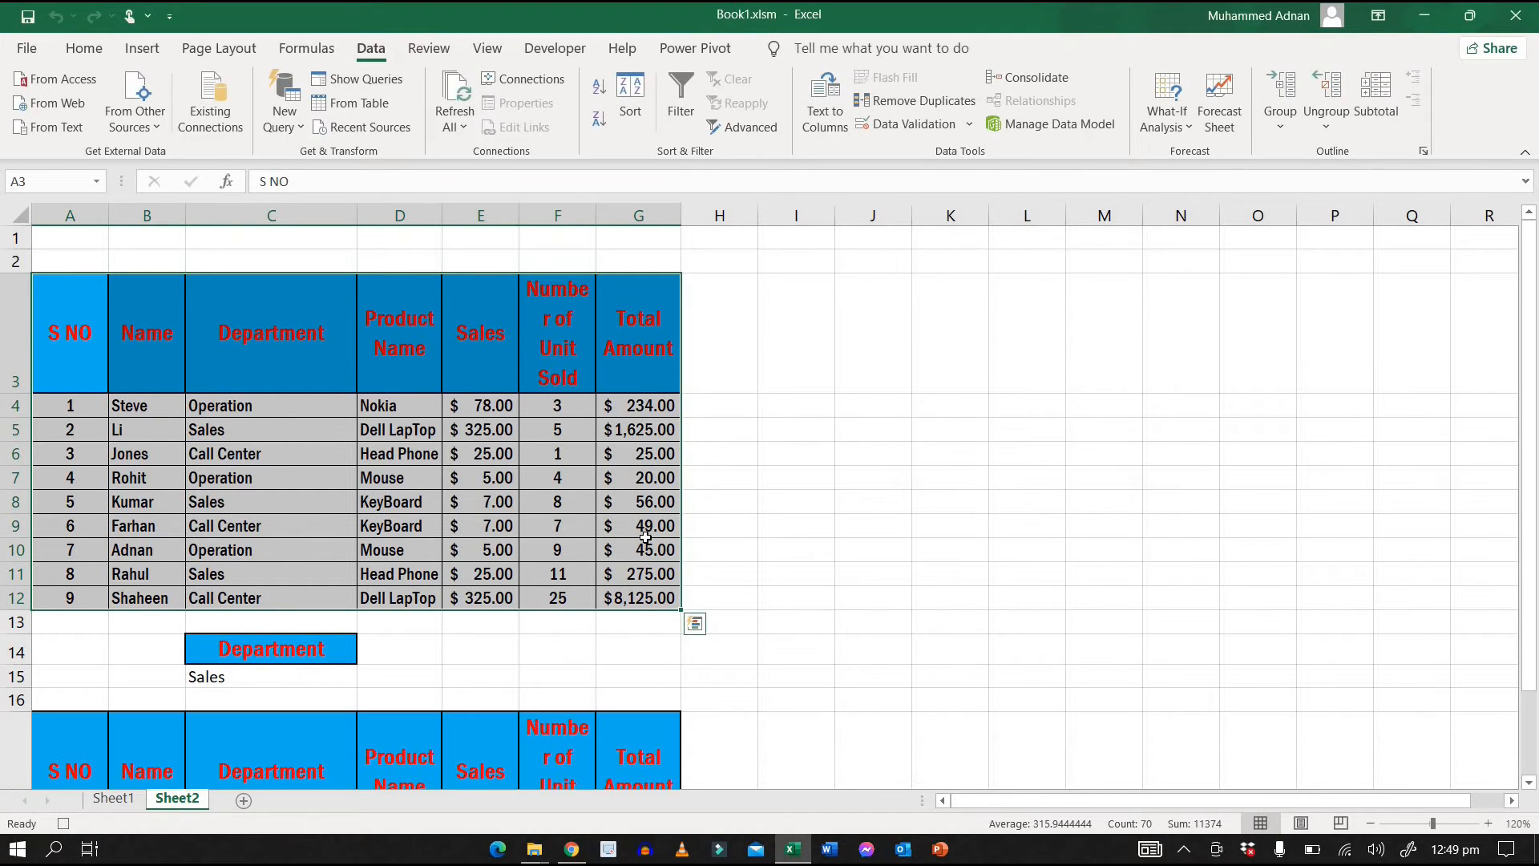
# - Choose Call Center and then Operation in the department drop-down in C15
pyautogui.scroll(-2, 646, 537)
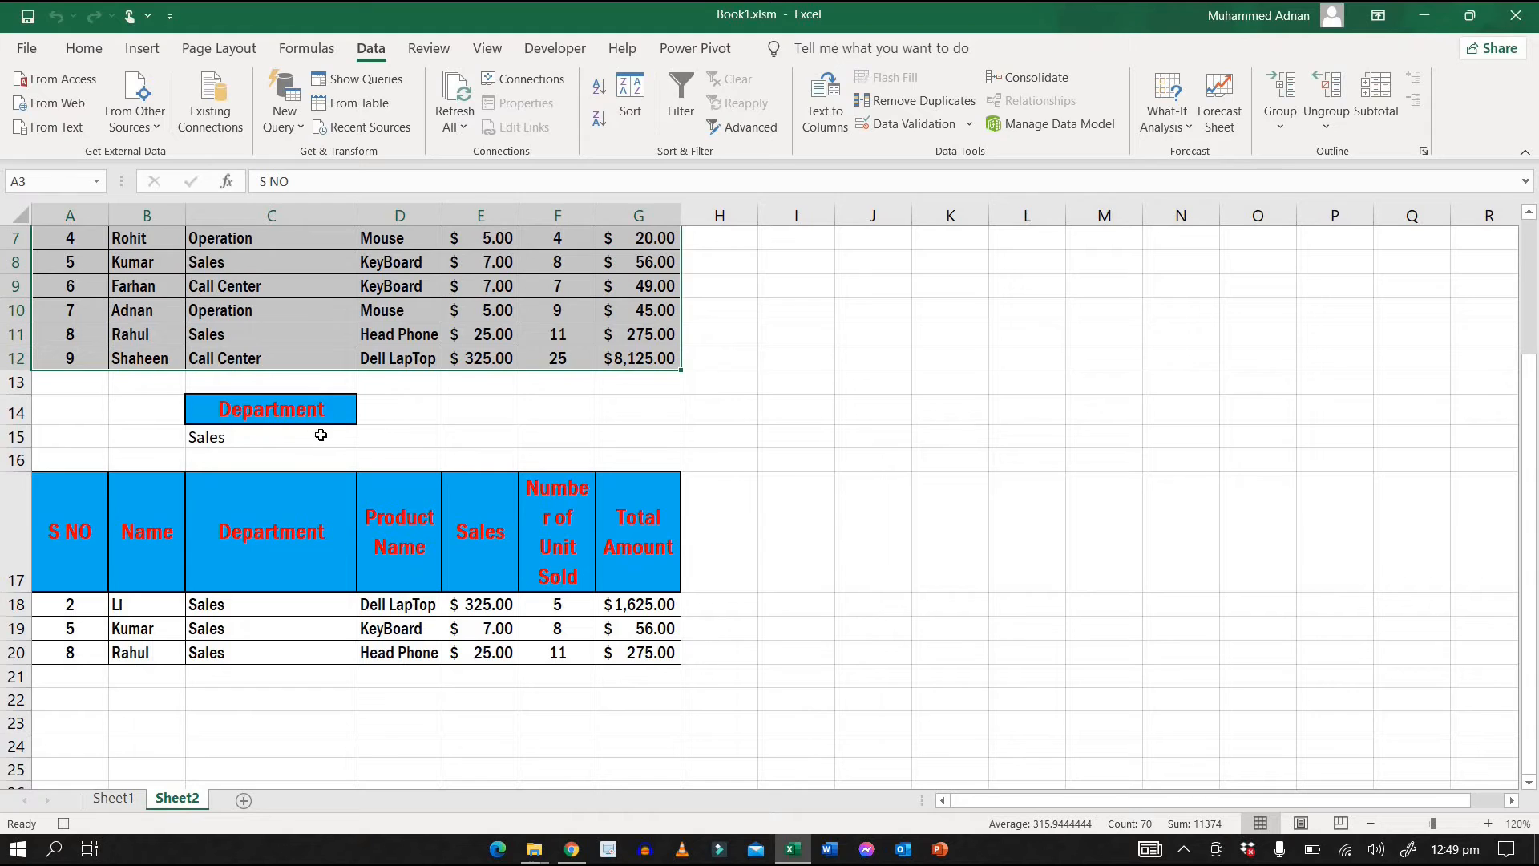
pyautogui.click(320, 435)
pyautogui.click(365, 437)
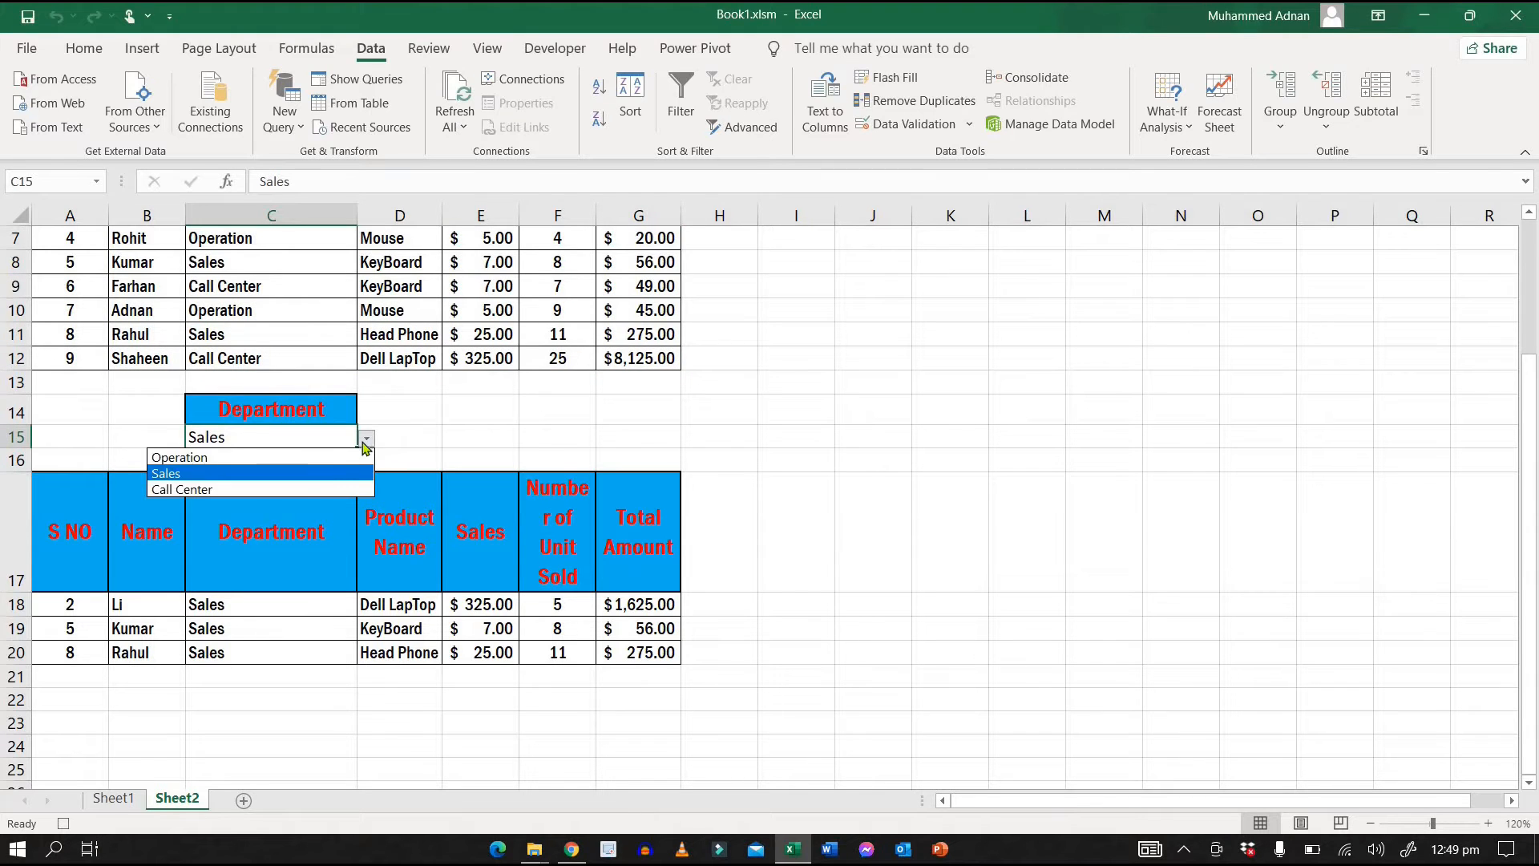
pyautogui.click(332, 488)
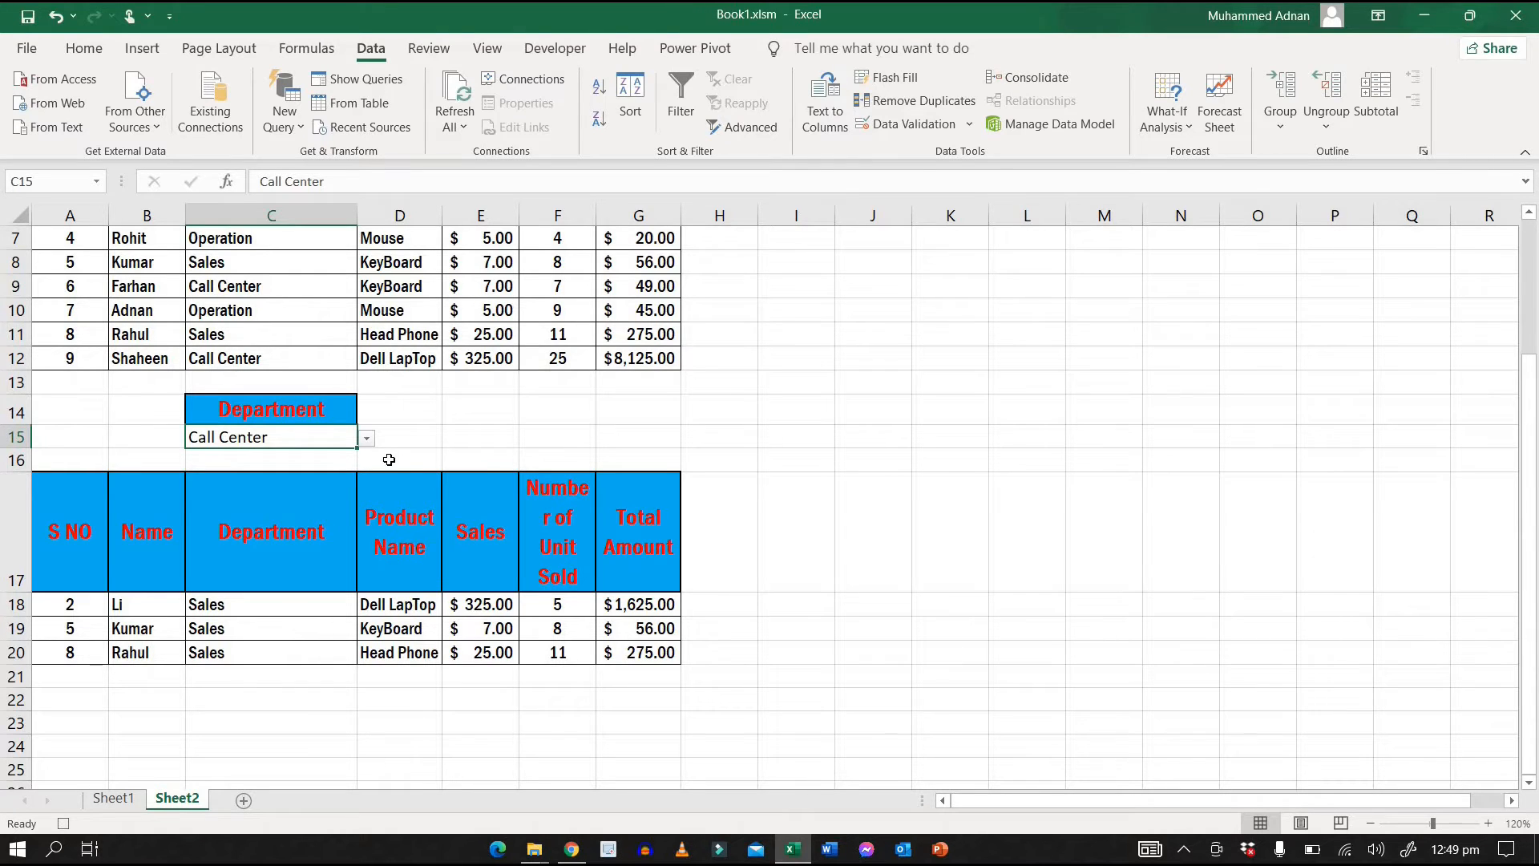
pyautogui.click(370, 443)
pyautogui.click(327, 455)
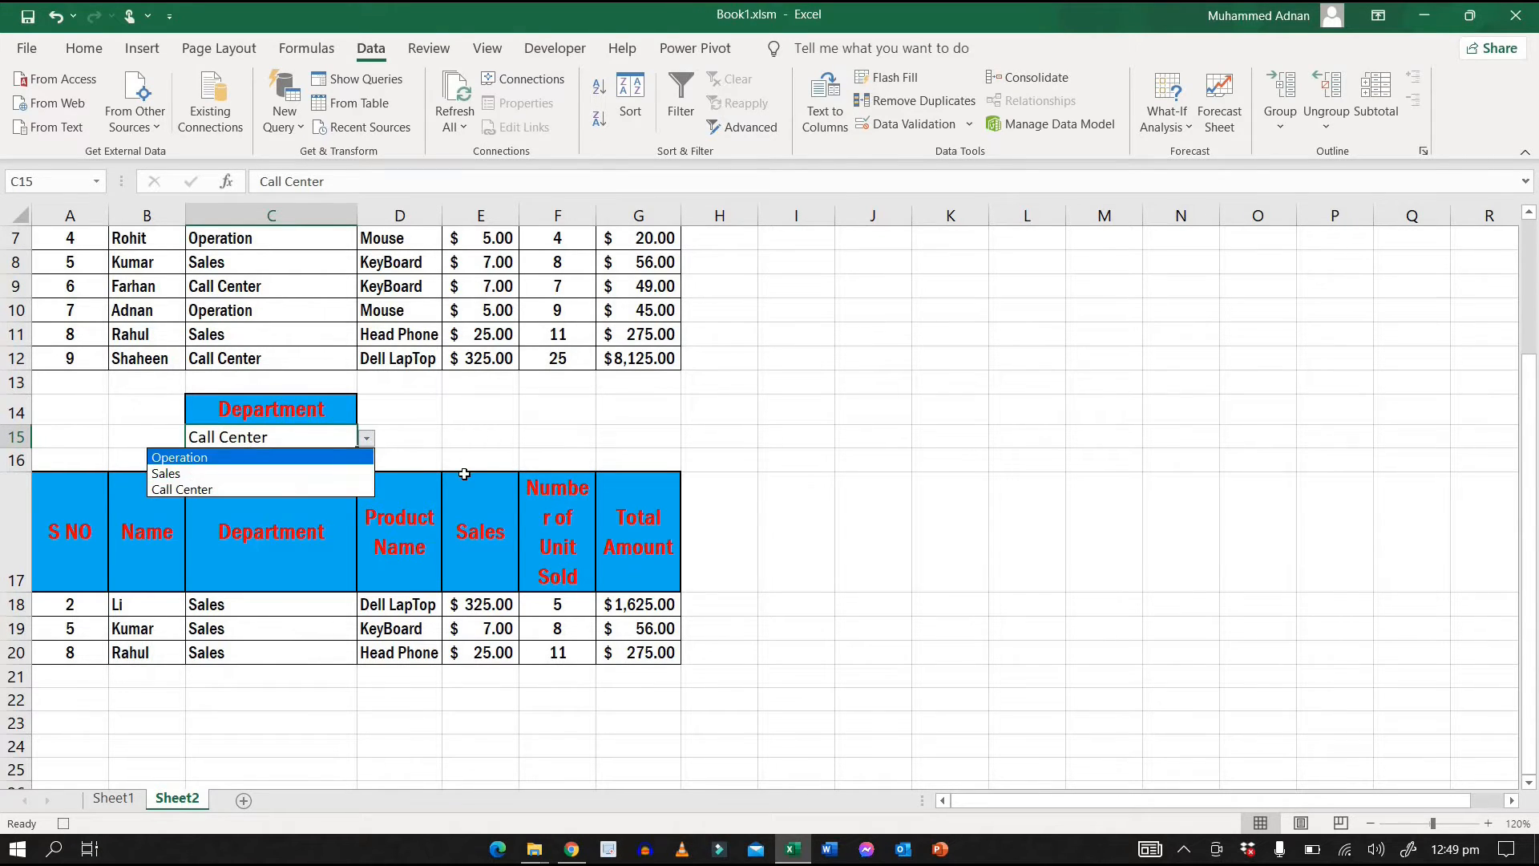
# - Stop recording the macro
pyautogui.scroll(2, 464, 473)
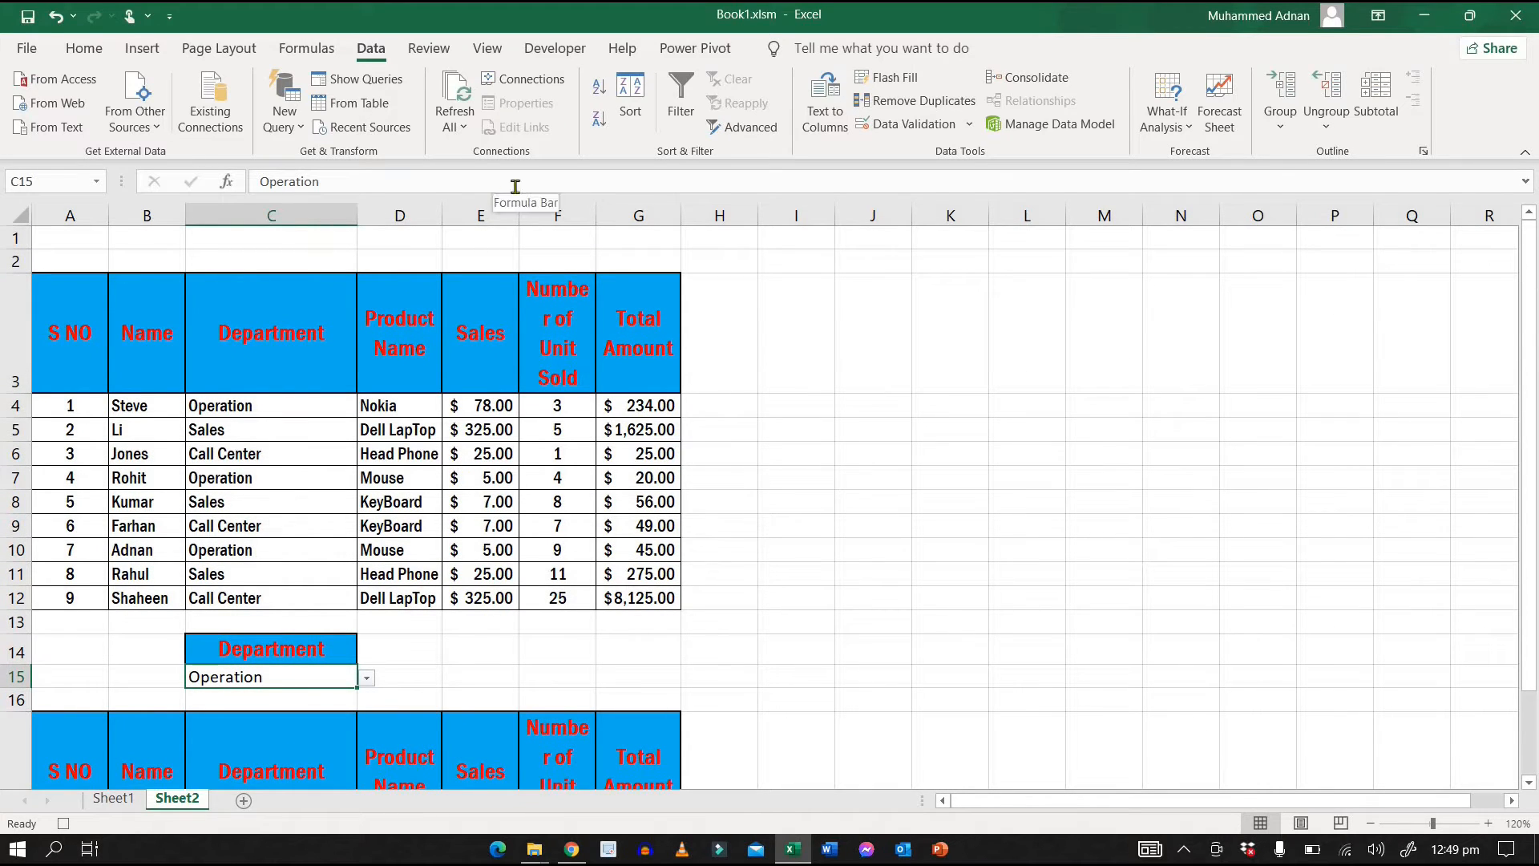
pyautogui.click(560, 52)
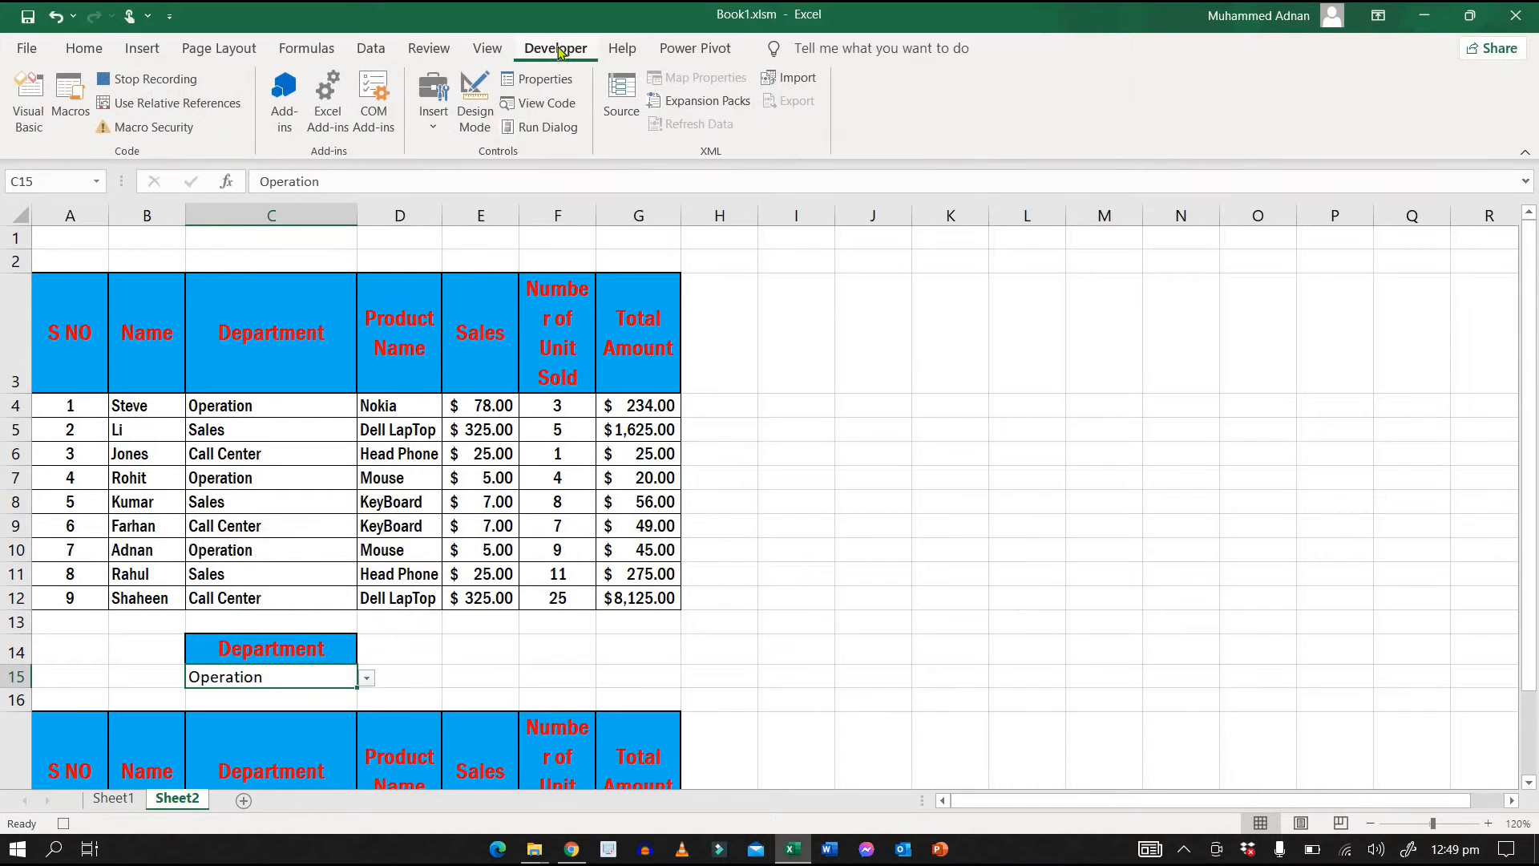
pyautogui.click(178, 85)
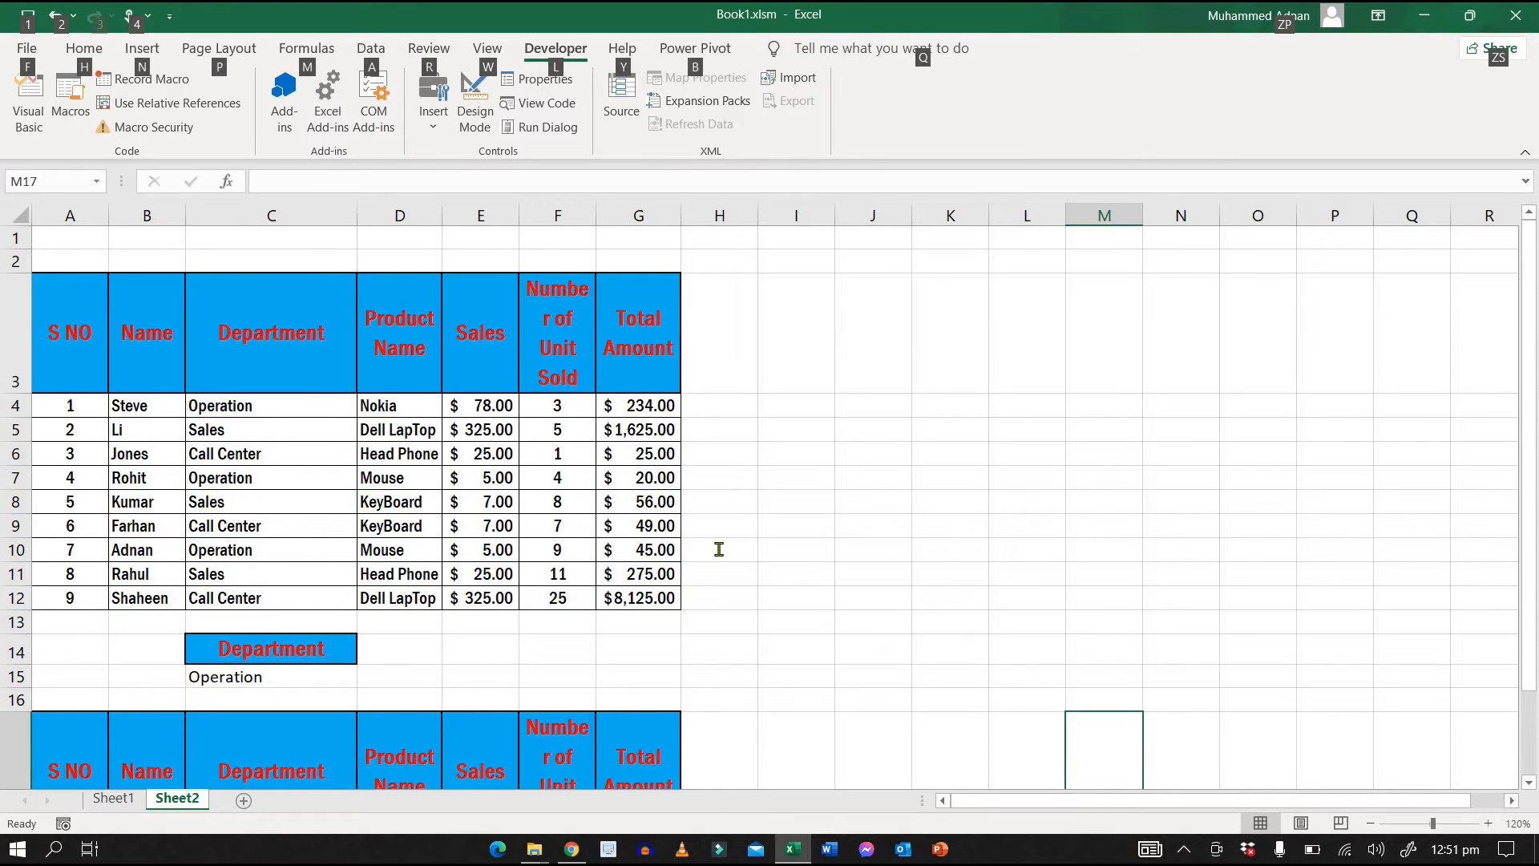
# - Open the Visual Basic editor and display the code of Module2
pyautogui.hotkey('alt', 'F11')
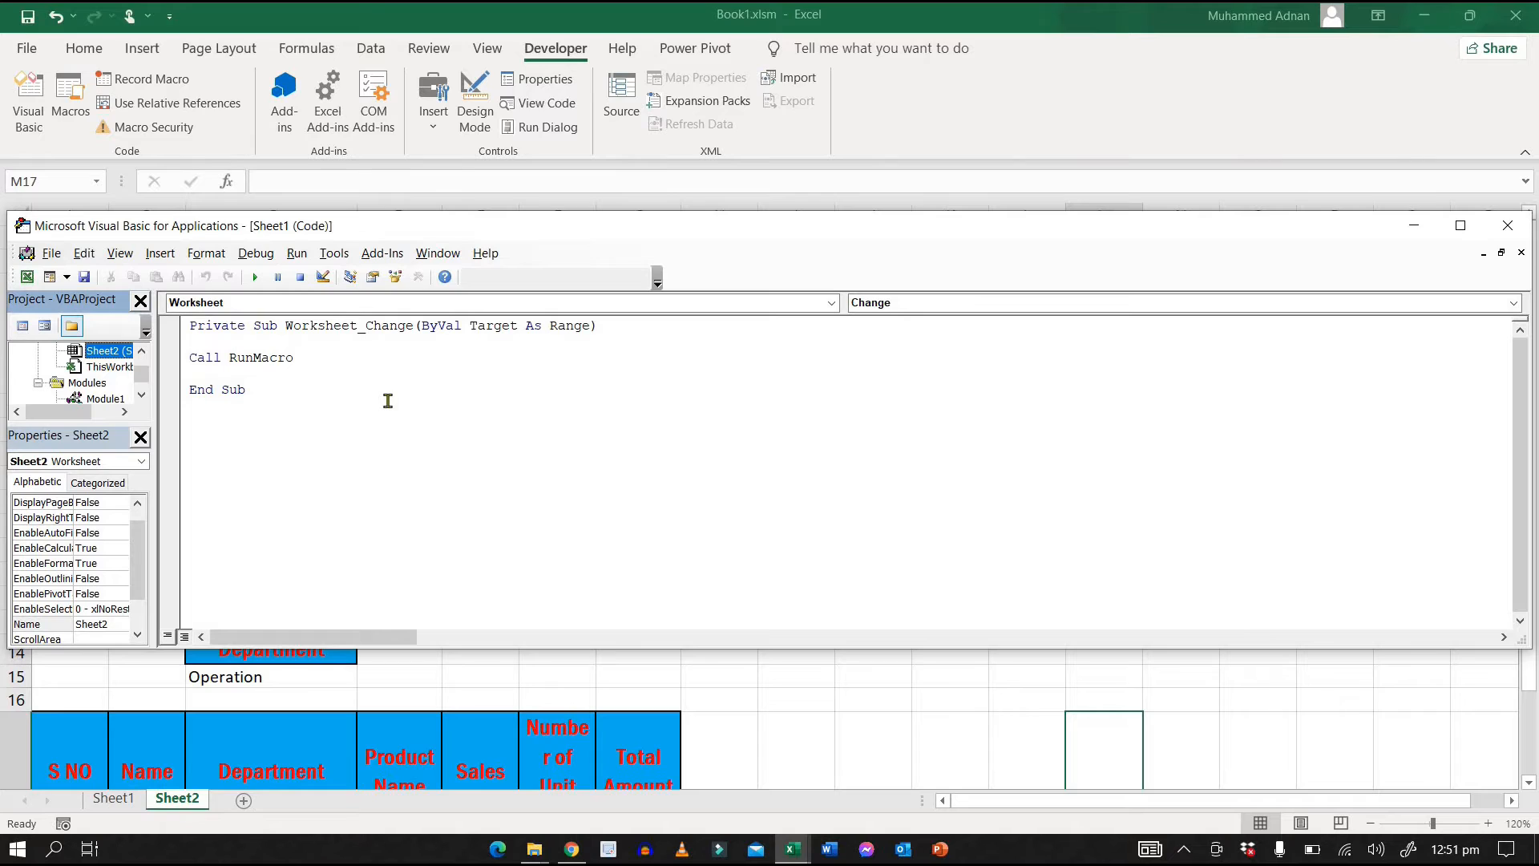
pyautogui.click(144, 353)
pyautogui.click(144, 352)
pyautogui.click(143, 396)
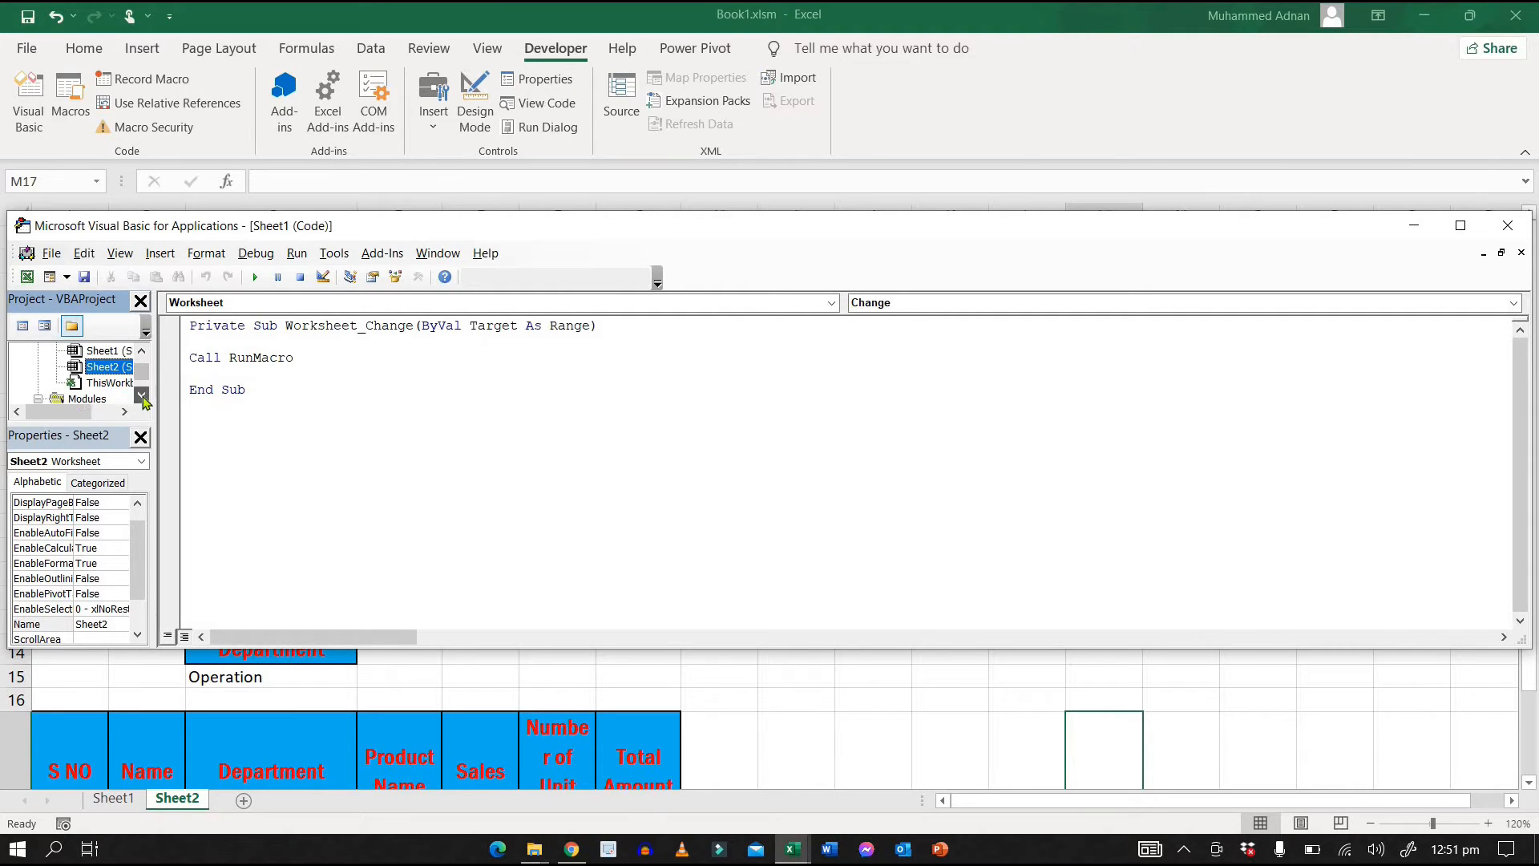
pyautogui.click(143, 397)
pyautogui.click(105, 382)
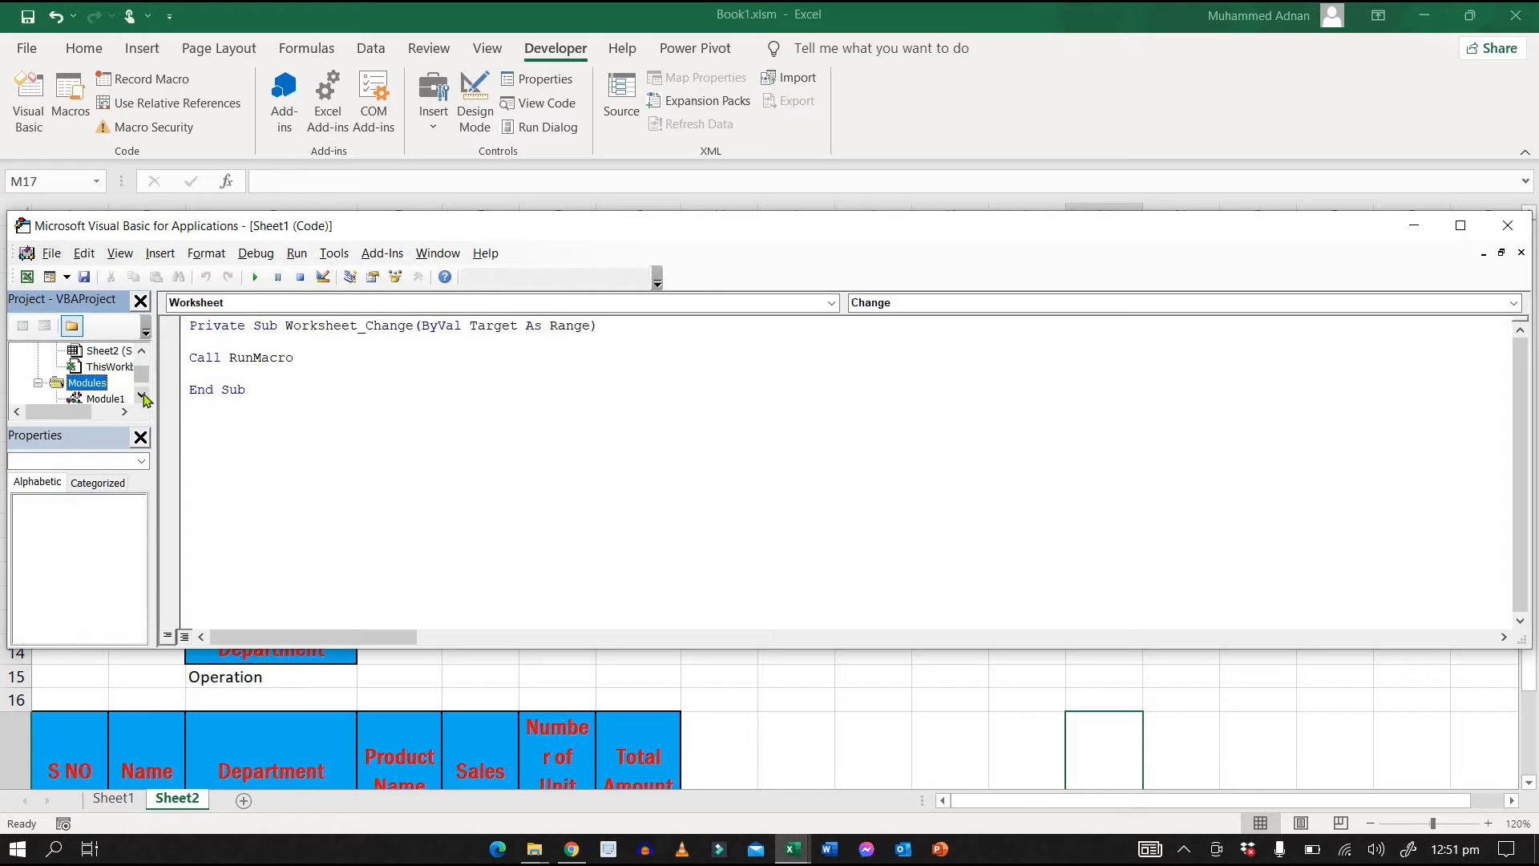
pyautogui.click(143, 396)
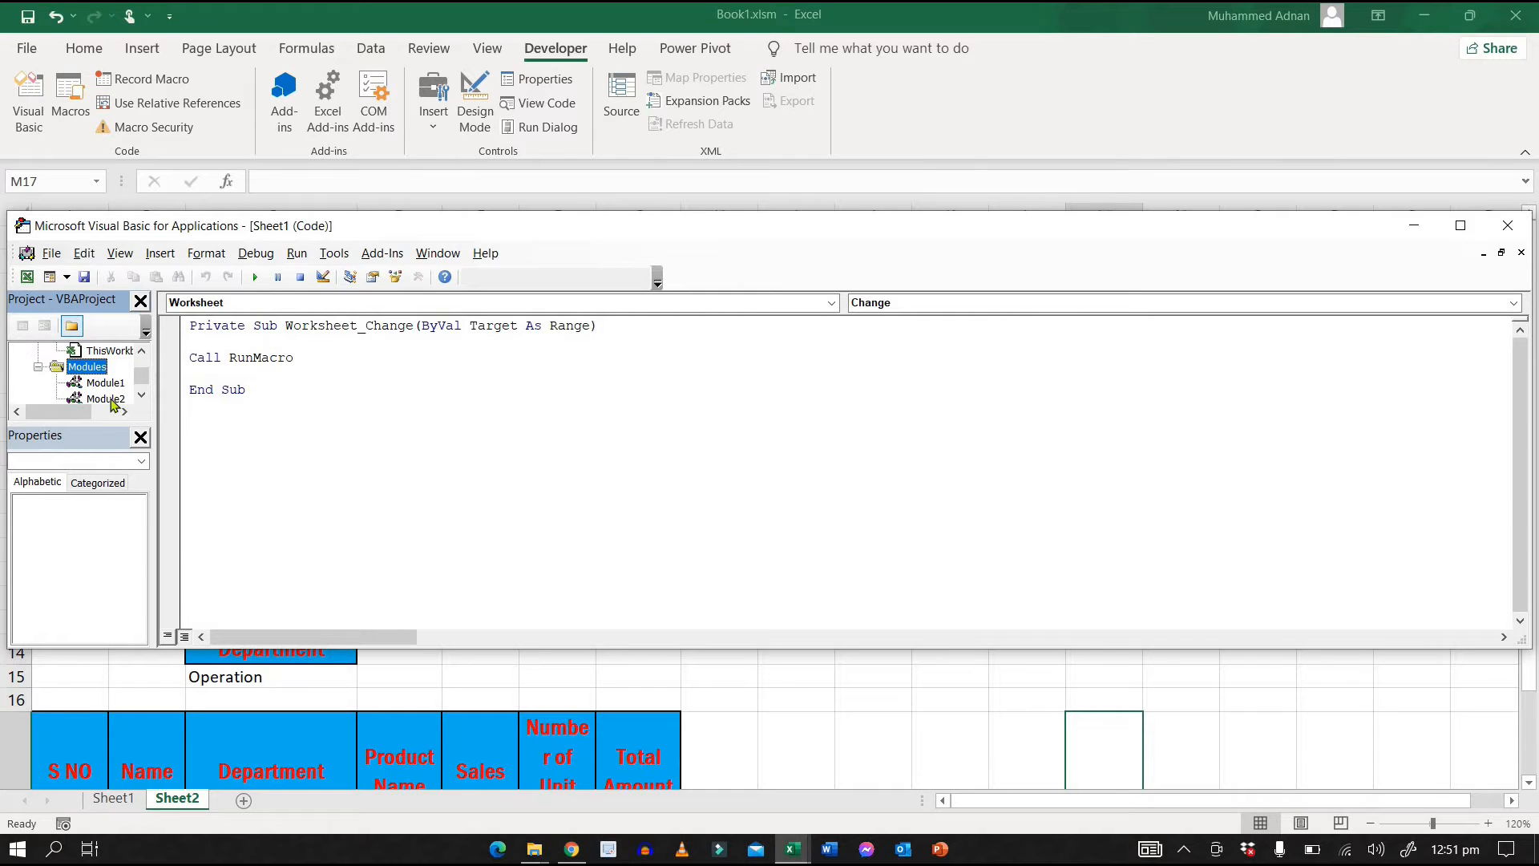
pyautogui.doubleClick(107, 399)
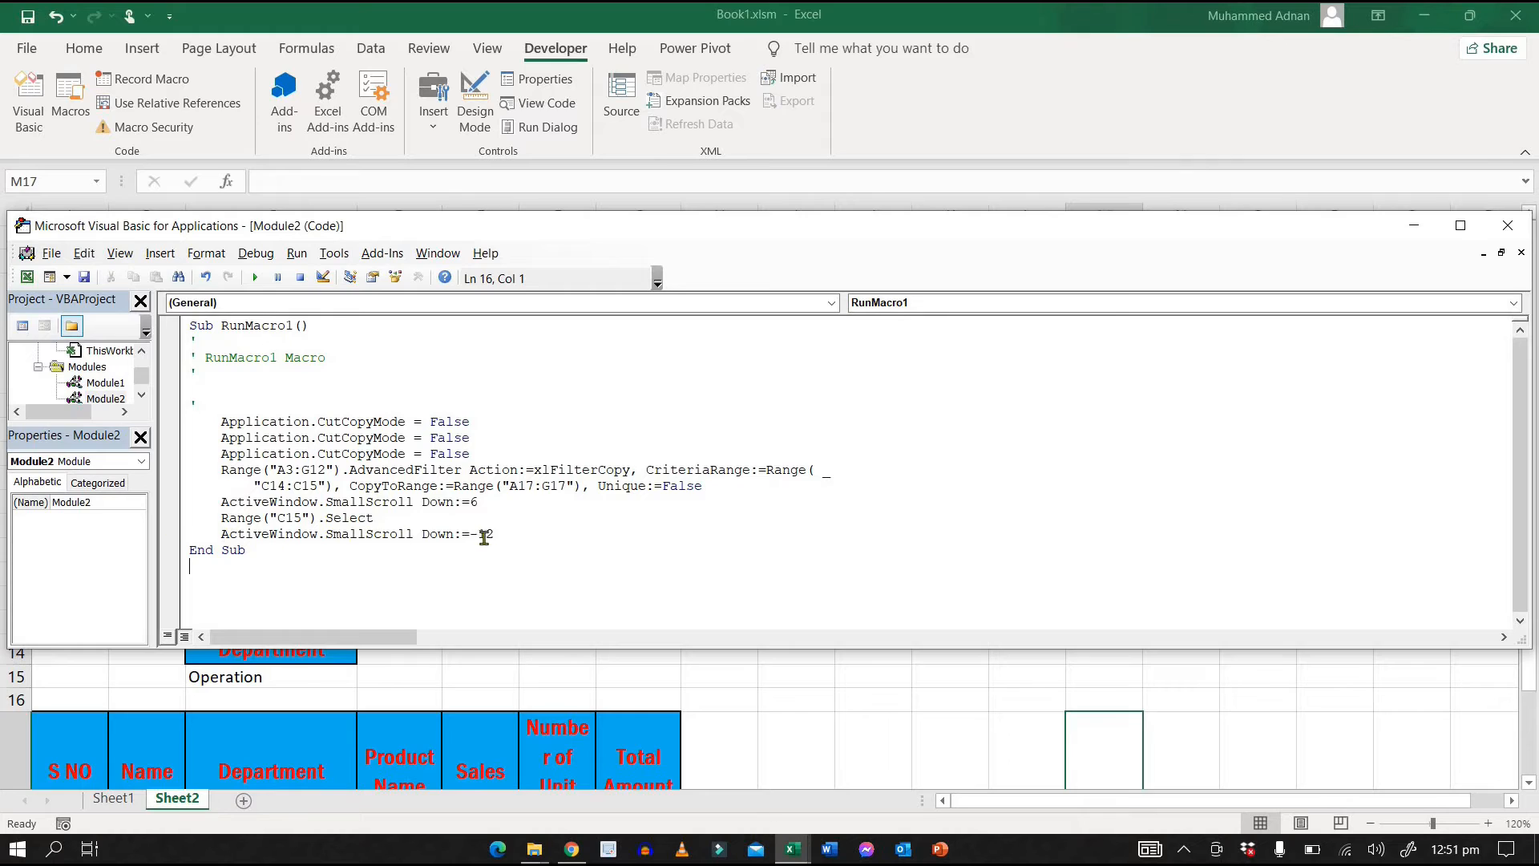
# - Delete the comment lines and the three Application.CutCopyMode lines from RunMacro1, and add blank lines after the Sub line and before End Sub
pyautogui.click(514, 533)
pyautogui.press('Return')
pyautogui.press('Return')
pyautogui.moveTo(474, 454); pyautogui.dragTo(193, 341)
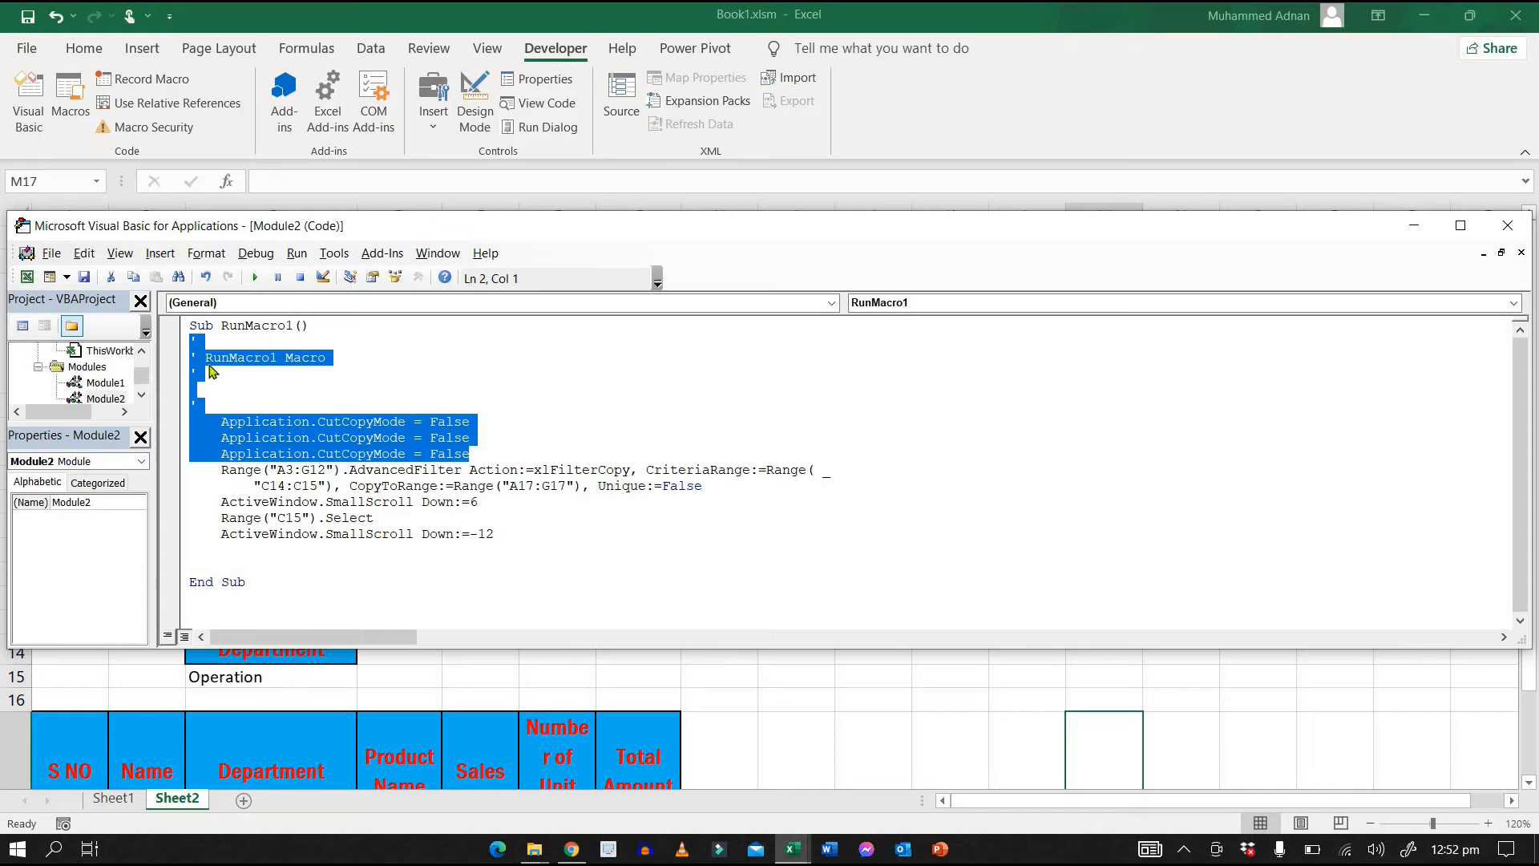
pyautogui.press('Delete')
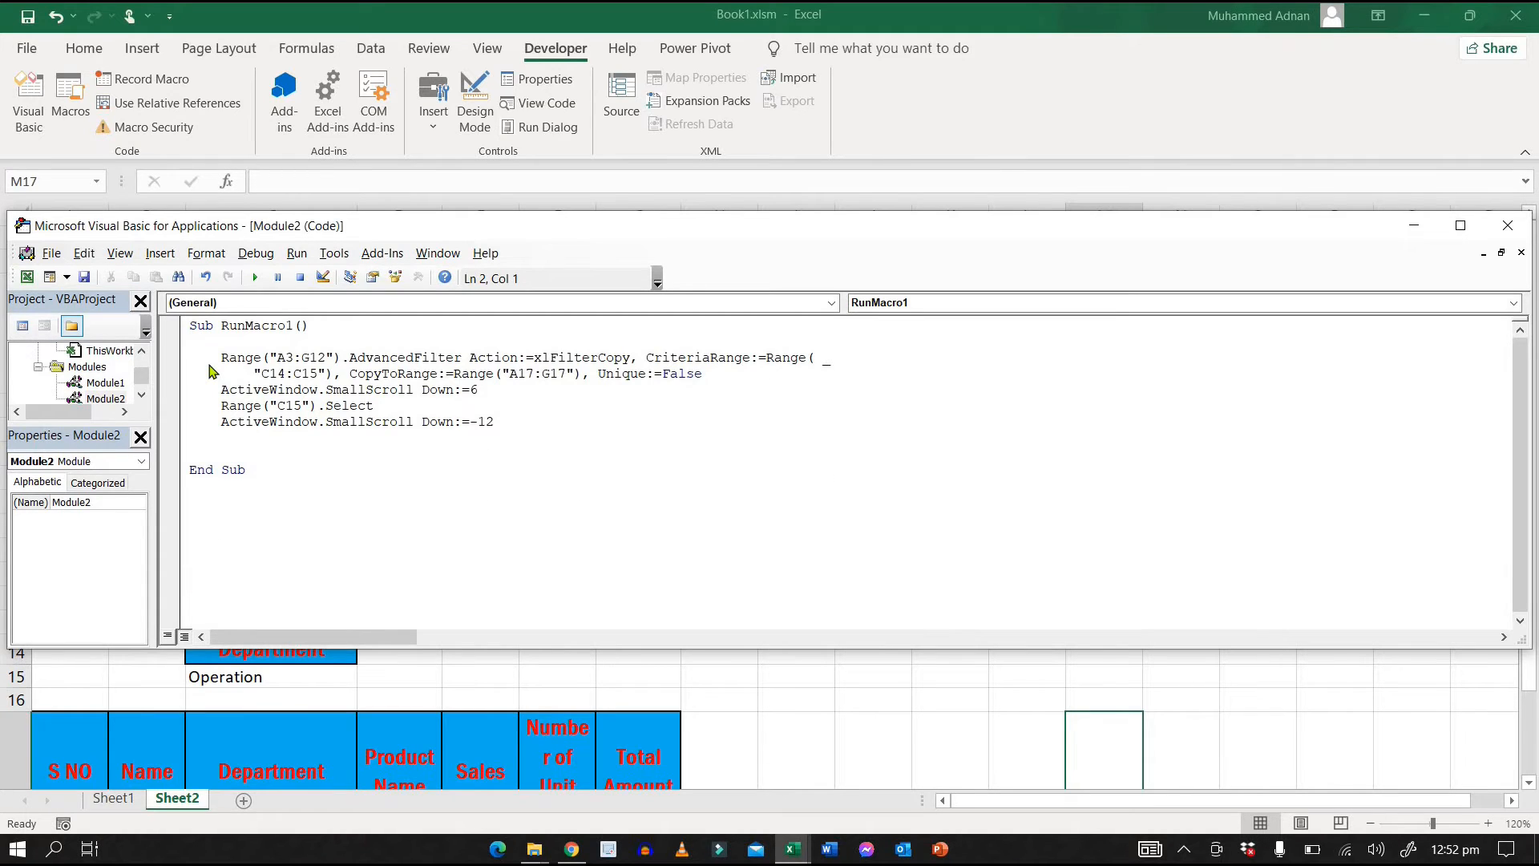
pyautogui.press('Return')
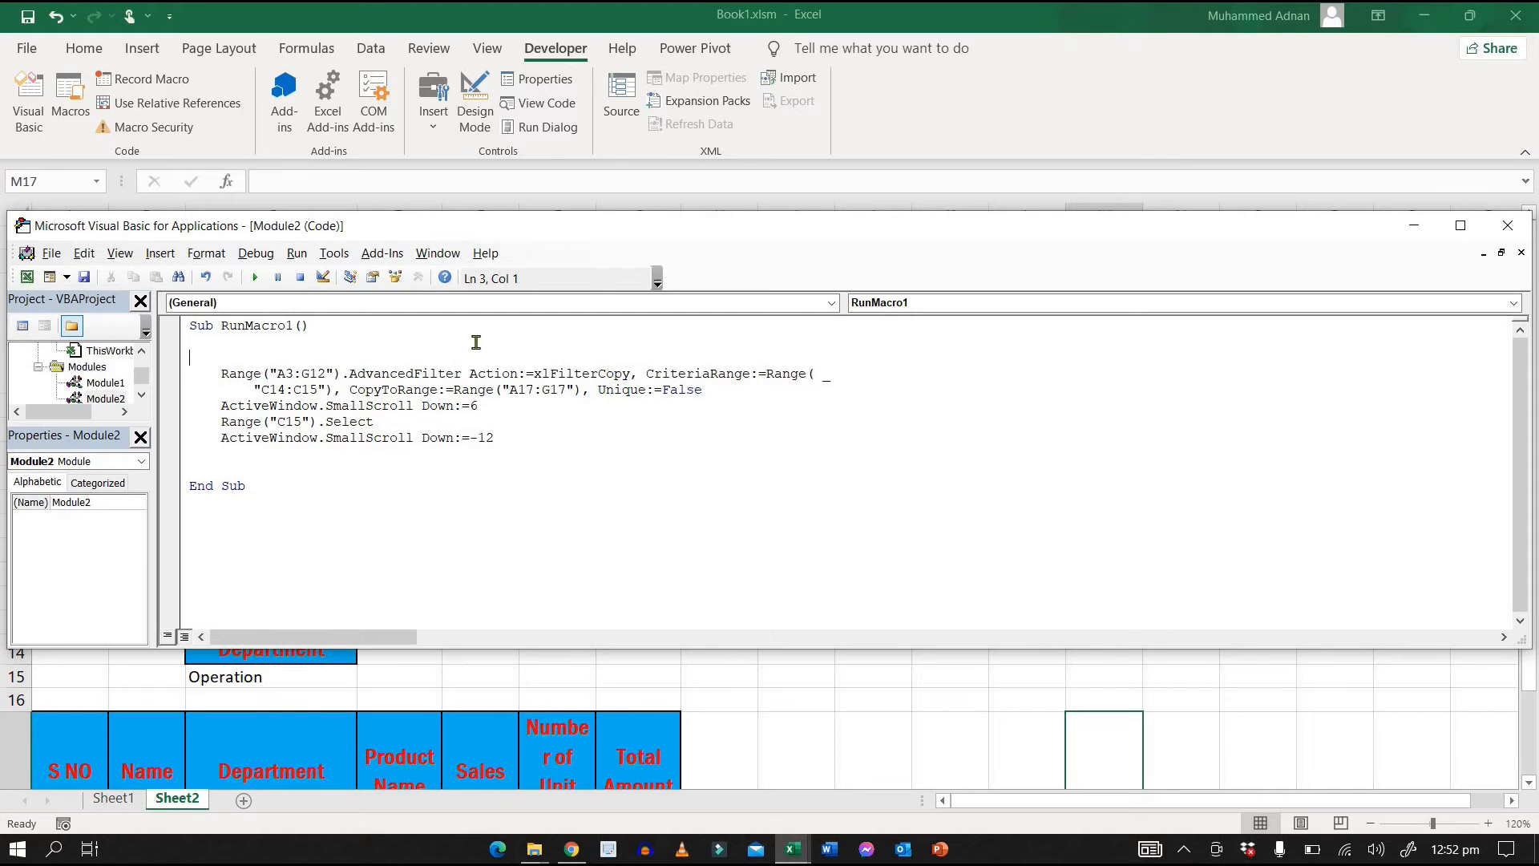
pyautogui.click(503, 440)
# - Open Sheet2's code and add a Worksheet_Change event procedure
pyautogui.click(142, 352)
pyautogui.scroll(1, 120, 373)
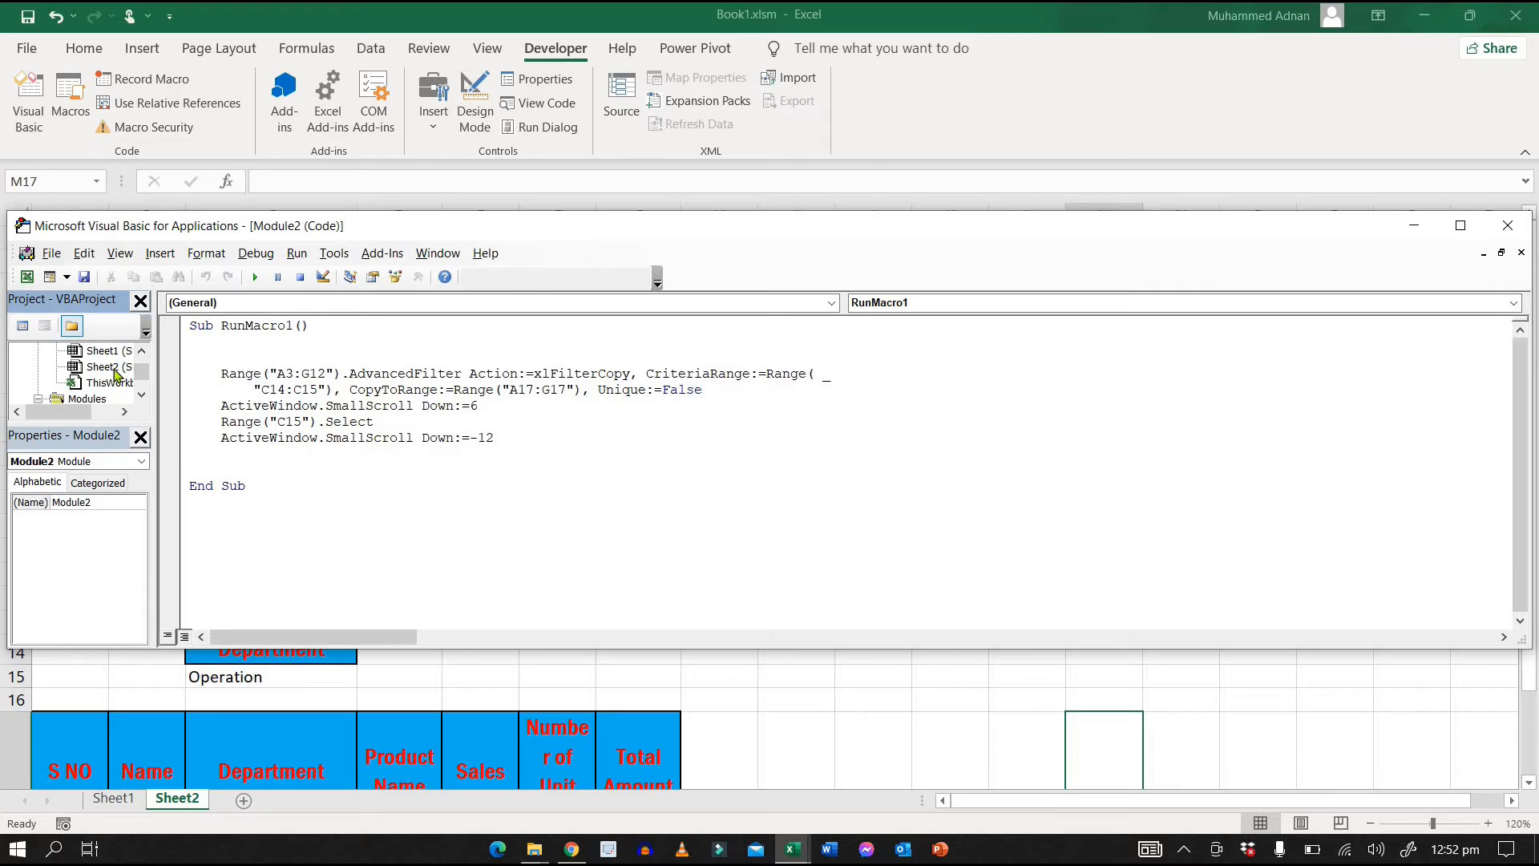
pyautogui.click(105, 367)
pyautogui.doubleClick(115, 374)
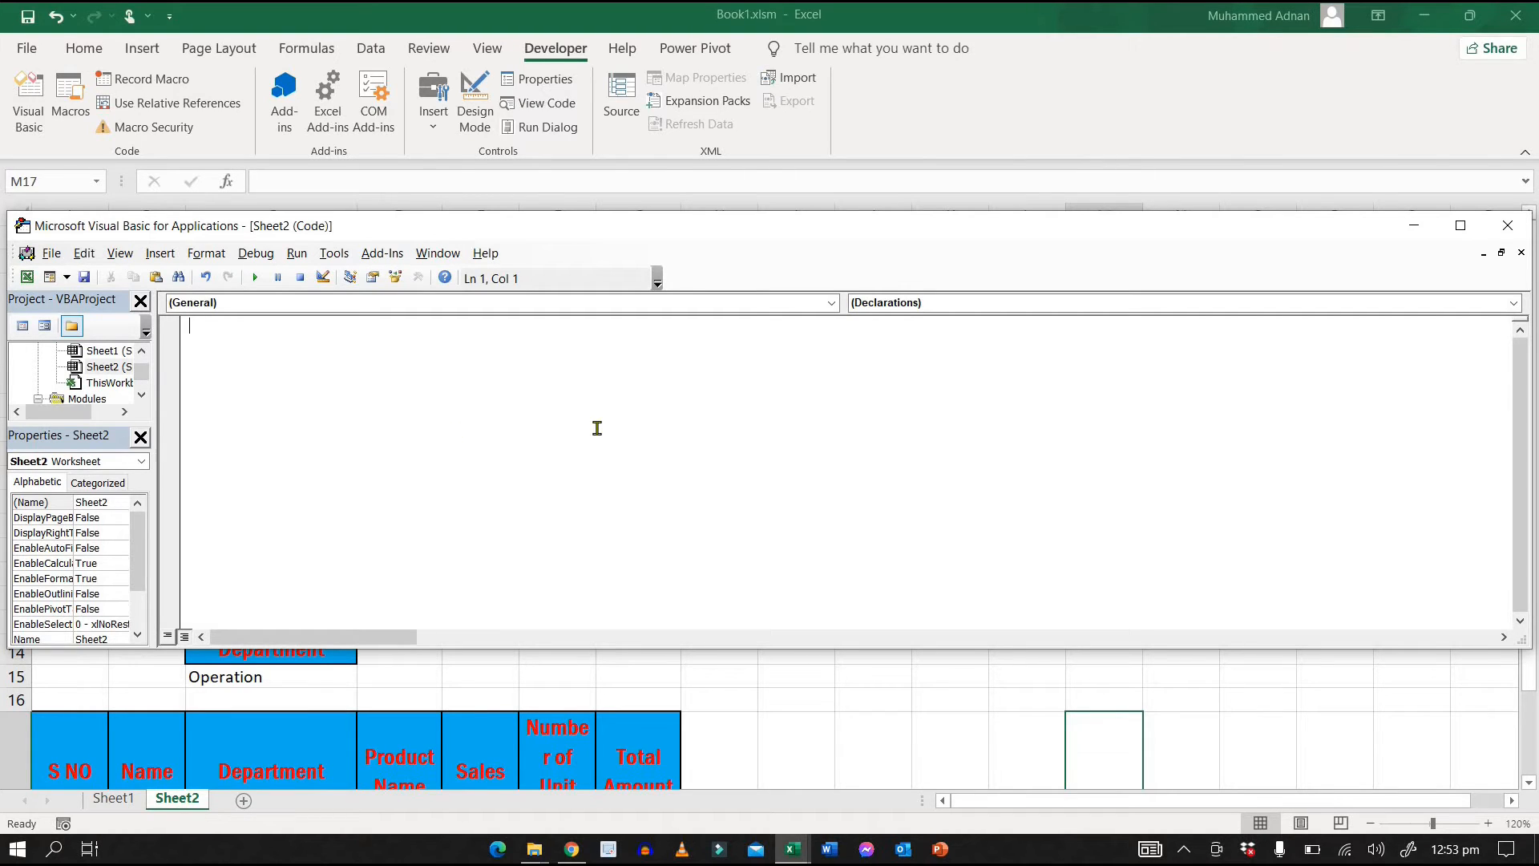
pyautogui.click(832, 304)
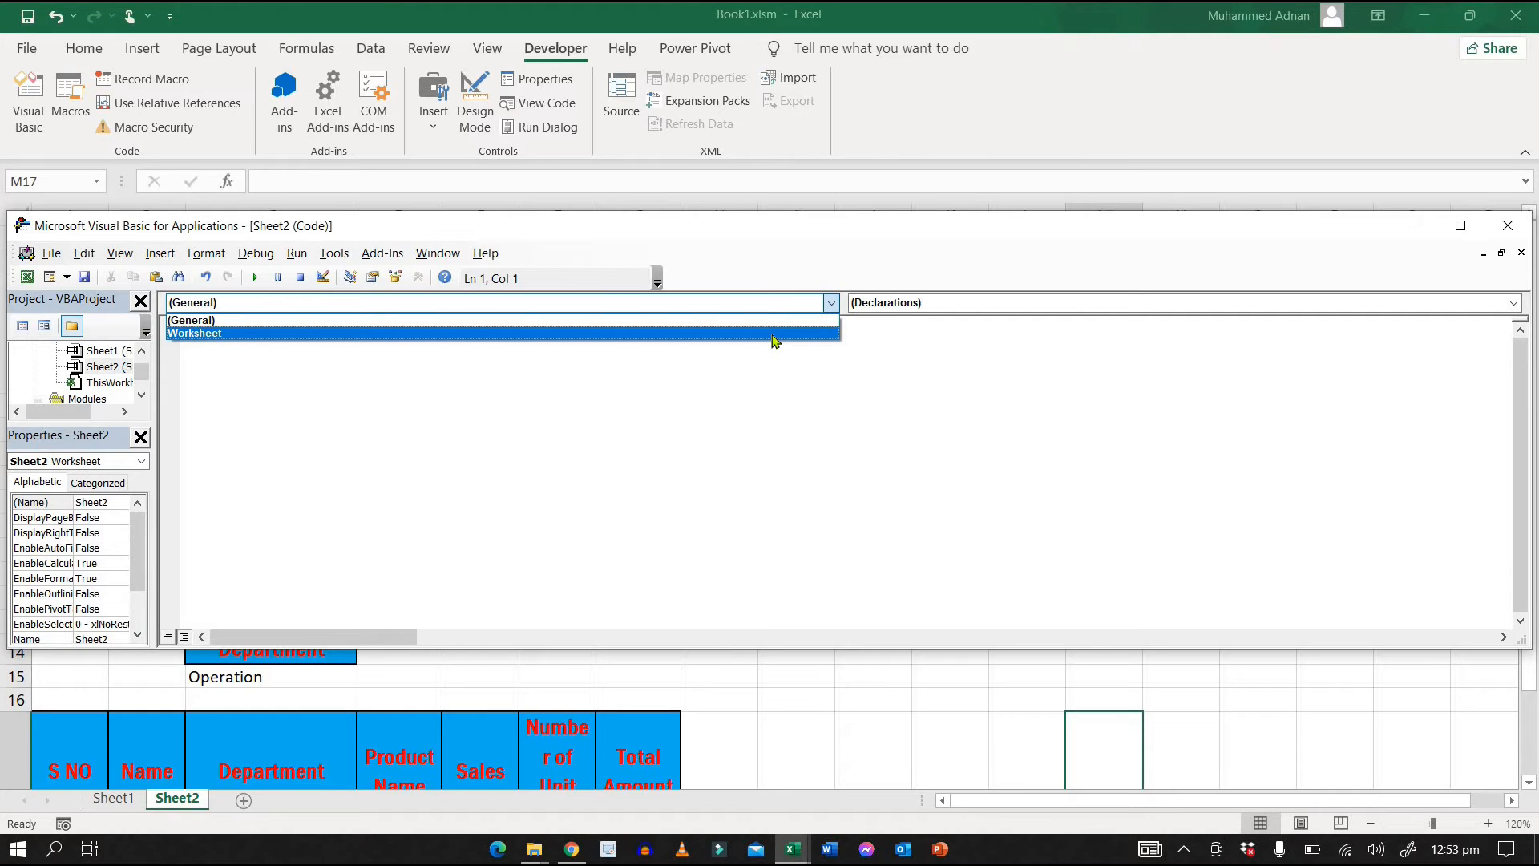
pyautogui.click(775, 341)
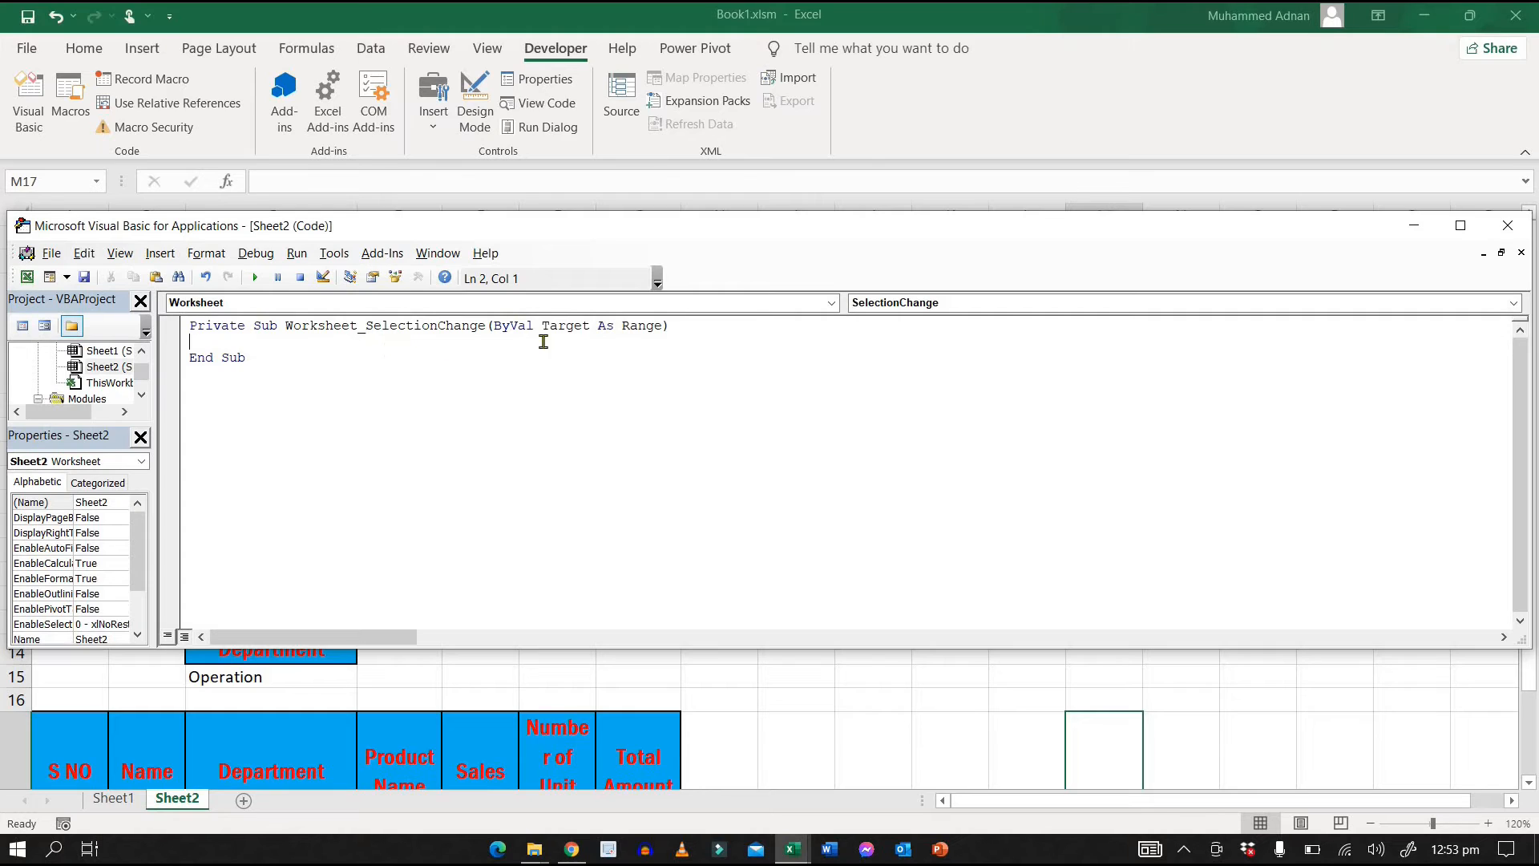
pyautogui.click(966, 304)
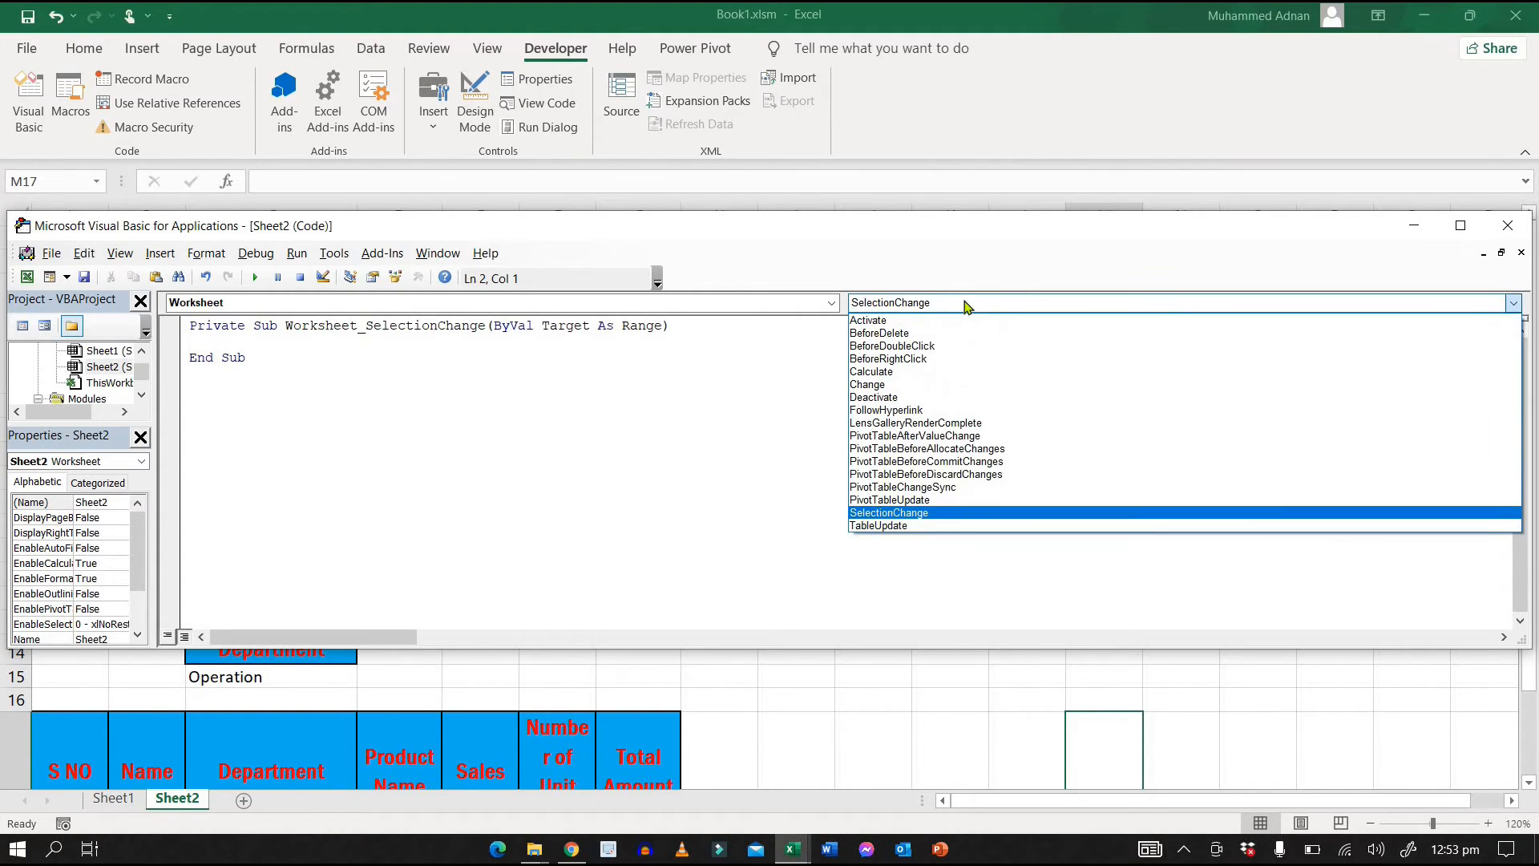
pyautogui.click(961, 384)
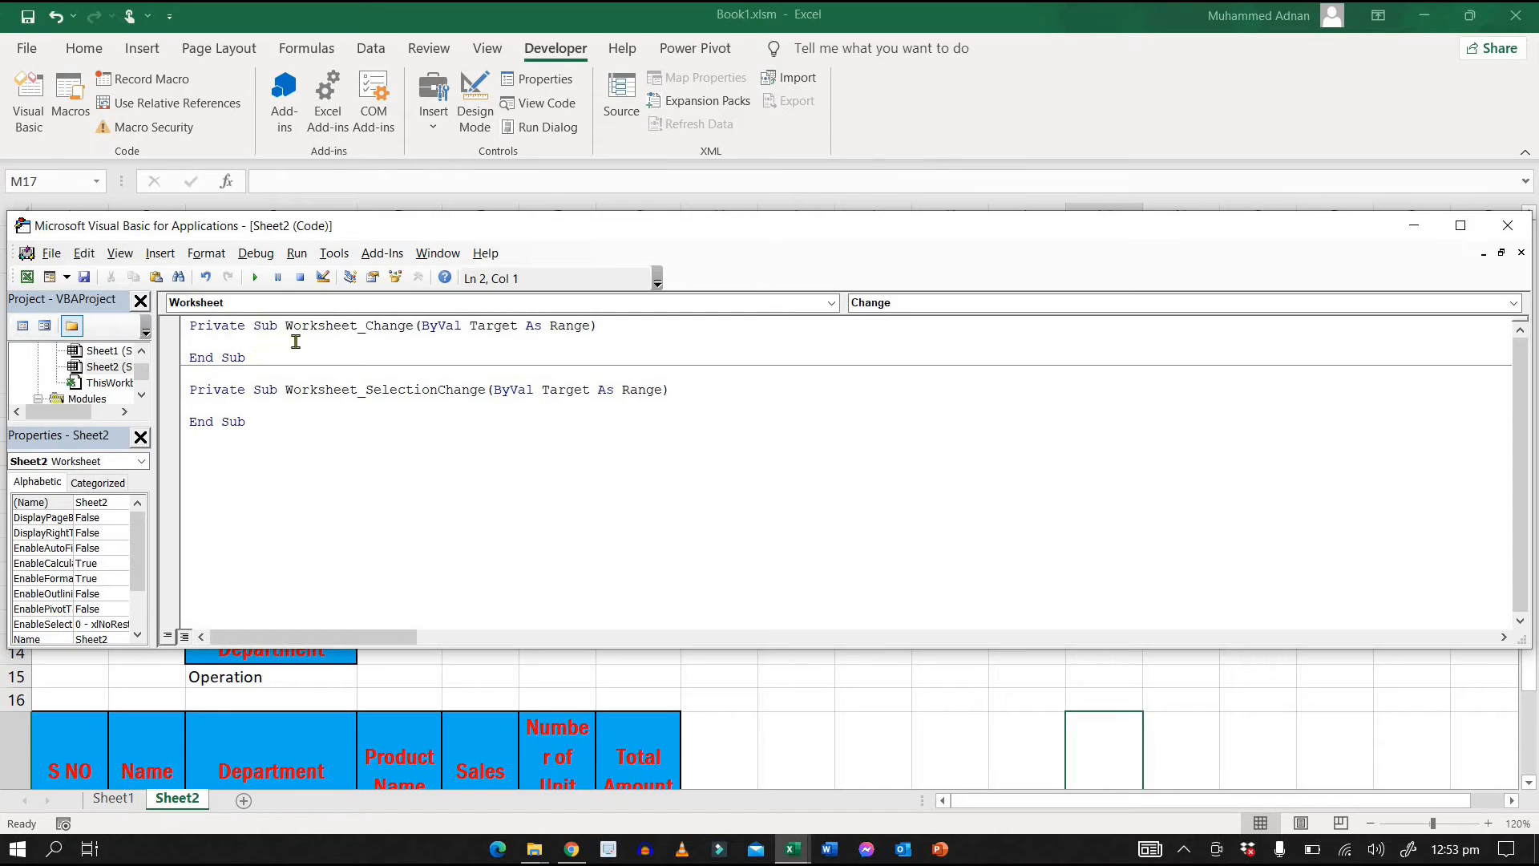
# - Delete the empty Worksheet_SelectionChange procedure from Sheet2's code
pyautogui.click(192, 390)
pyautogui.keyDown('shift'); pyautogui.click(273, 432); pyautogui.keyUp('shift')
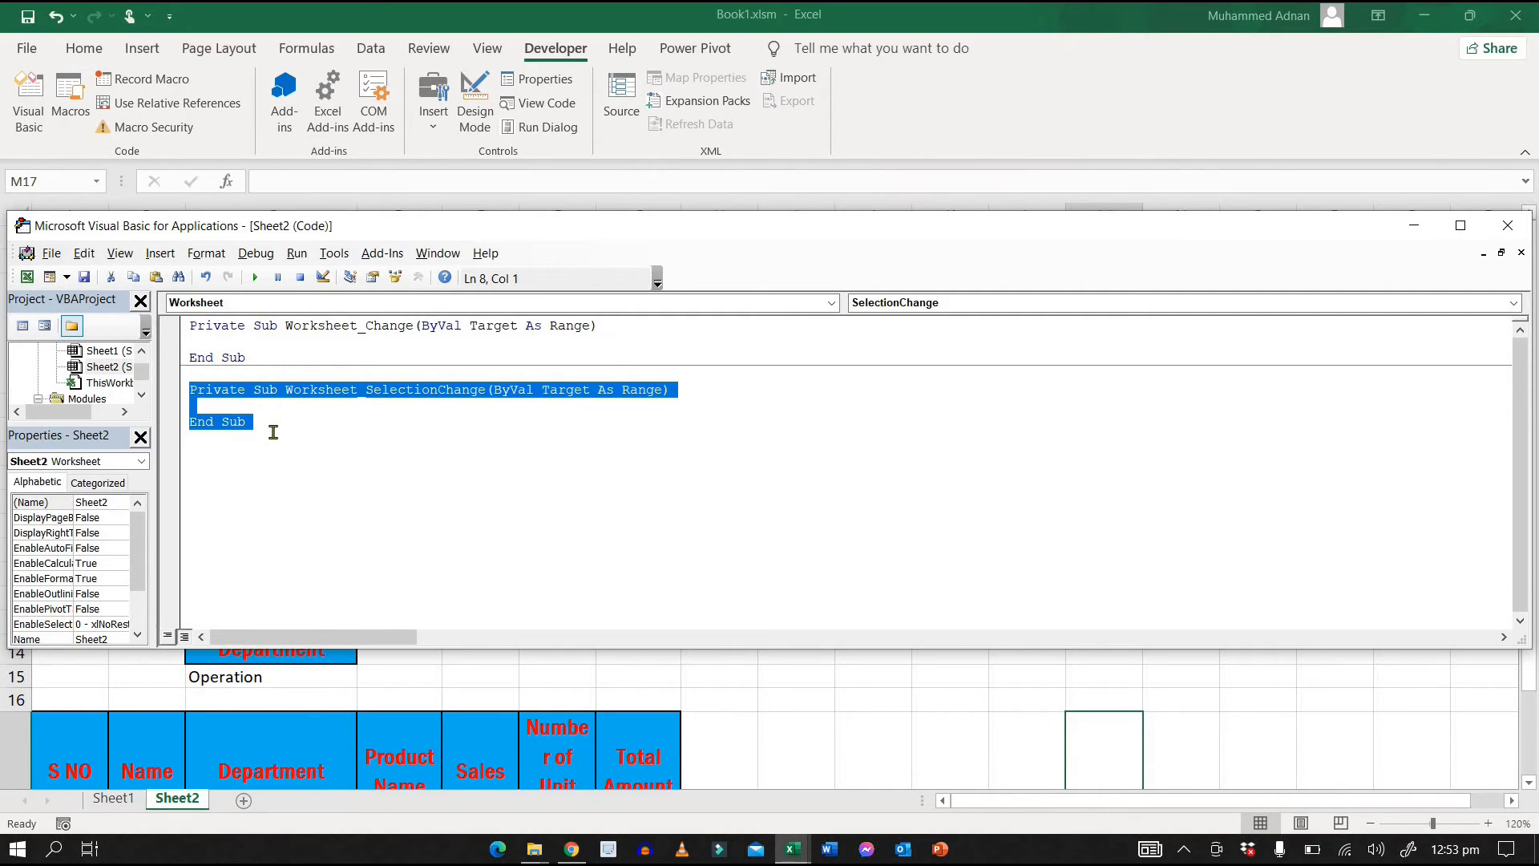
pyautogui.press('Delete')
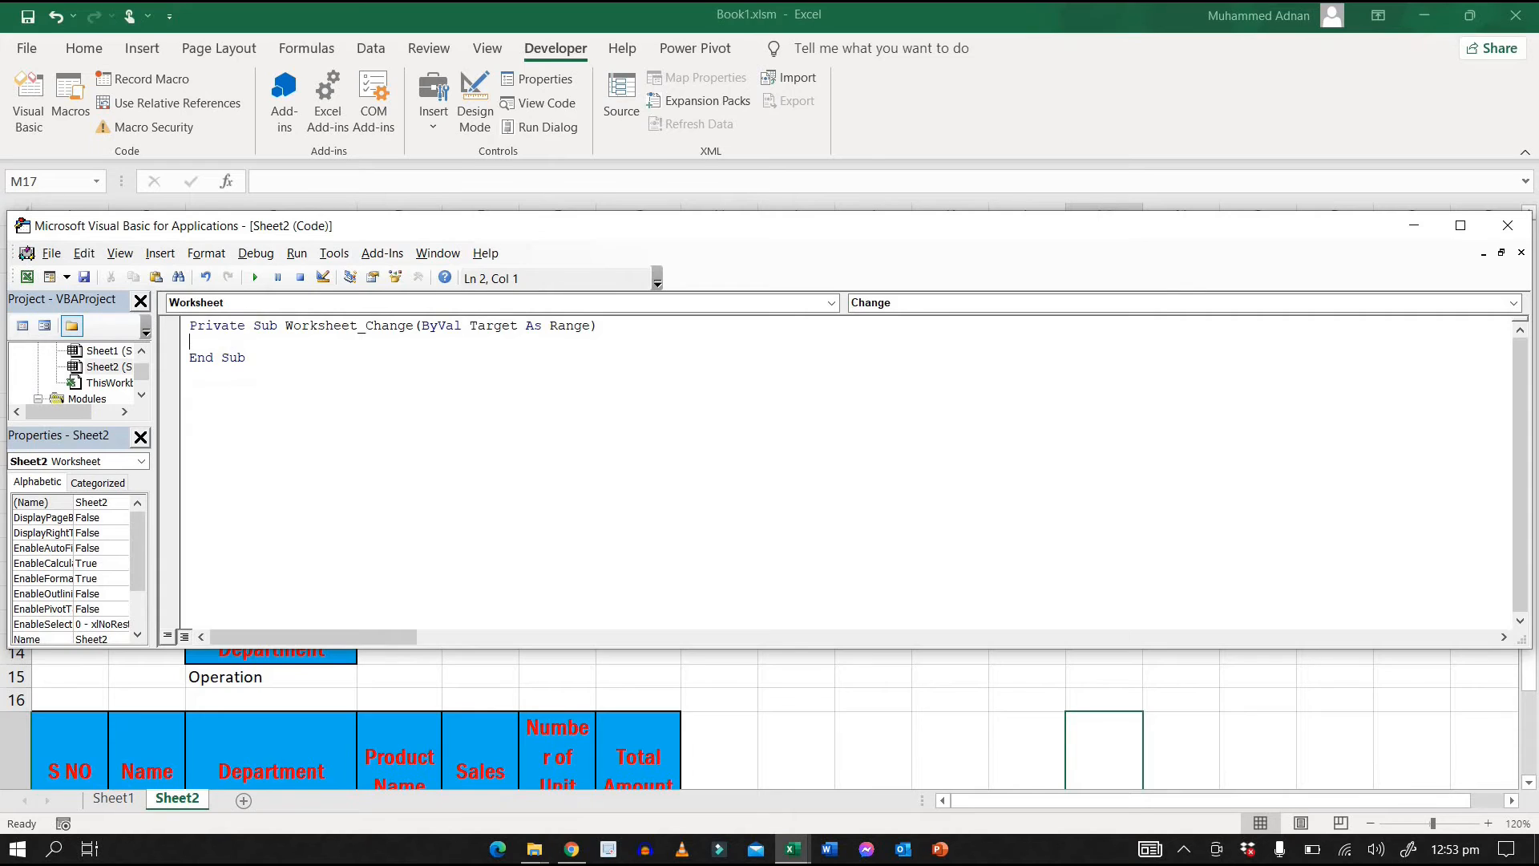
# - Add the line Call RunMacro1 inside Worksheet_Change, with blank lines around it
pyautogui.press('Return')
pyautogui.press('Return')
pyautogui.press('Return')
pyautogui.click(227, 375)
pyautogui.write('Call RunMacro1')
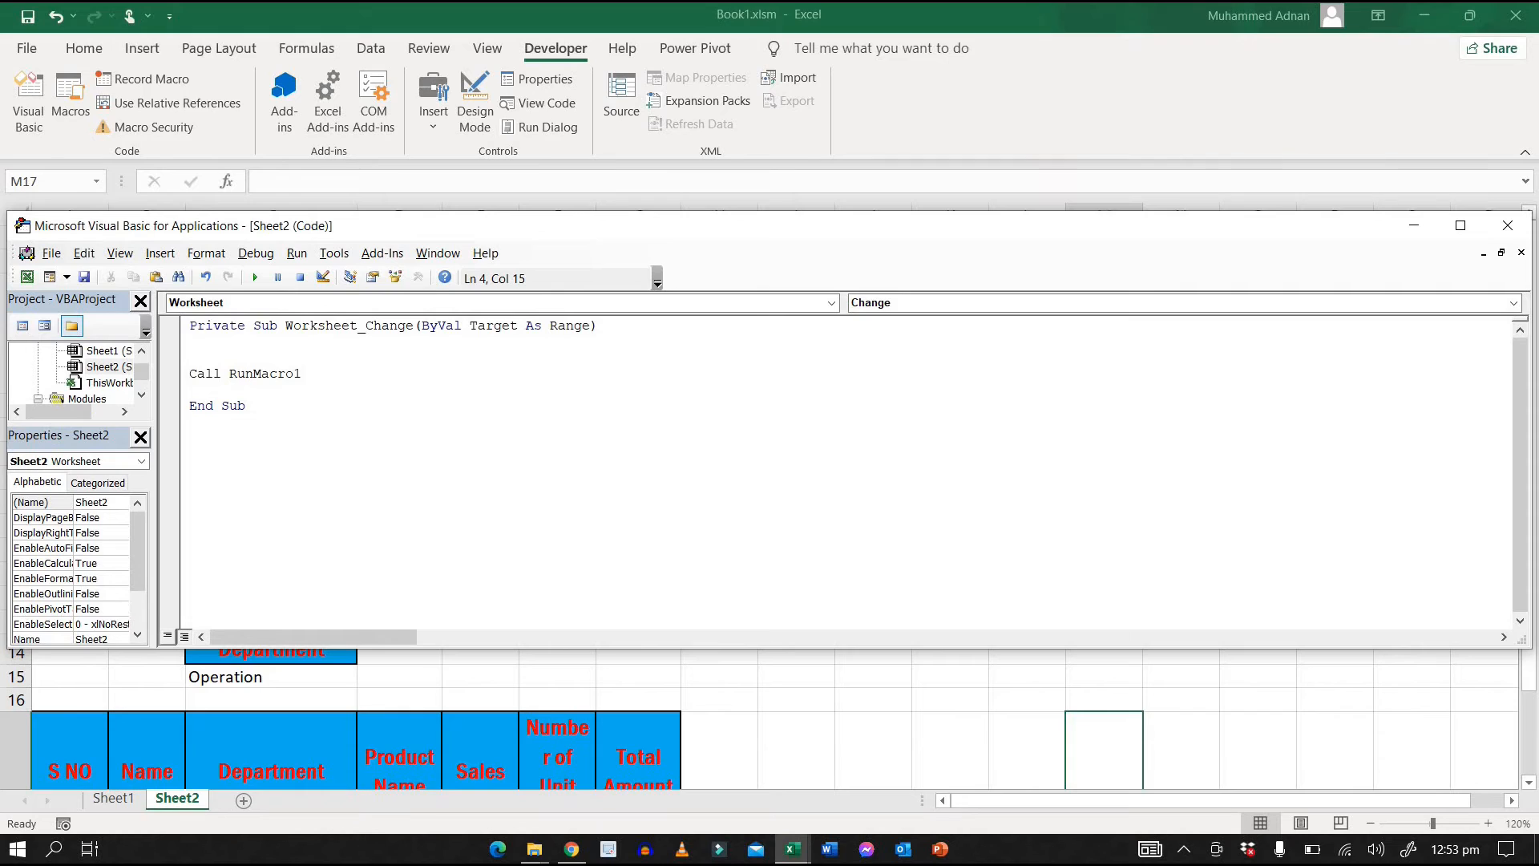
# - Add a blank line below Call RunMacro1 in Sheet2's code and open the code of Module2
pyautogui.press('Return')
pyautogui.click(142, 396)
pyautogui.click(142, 395)
pyautogui.click(142, 396)
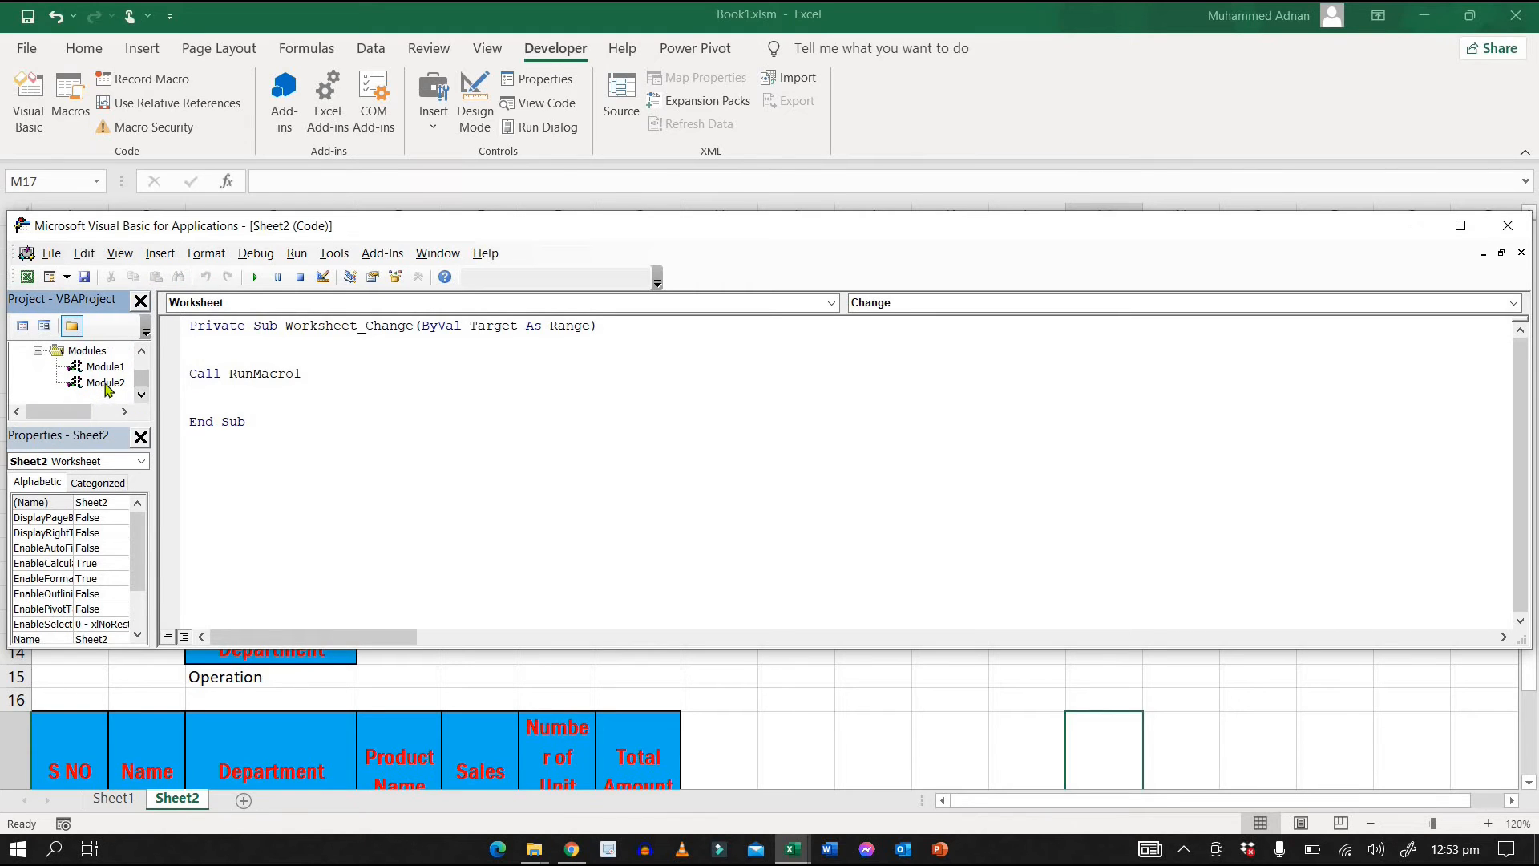
pyautogui.click(107, 384)
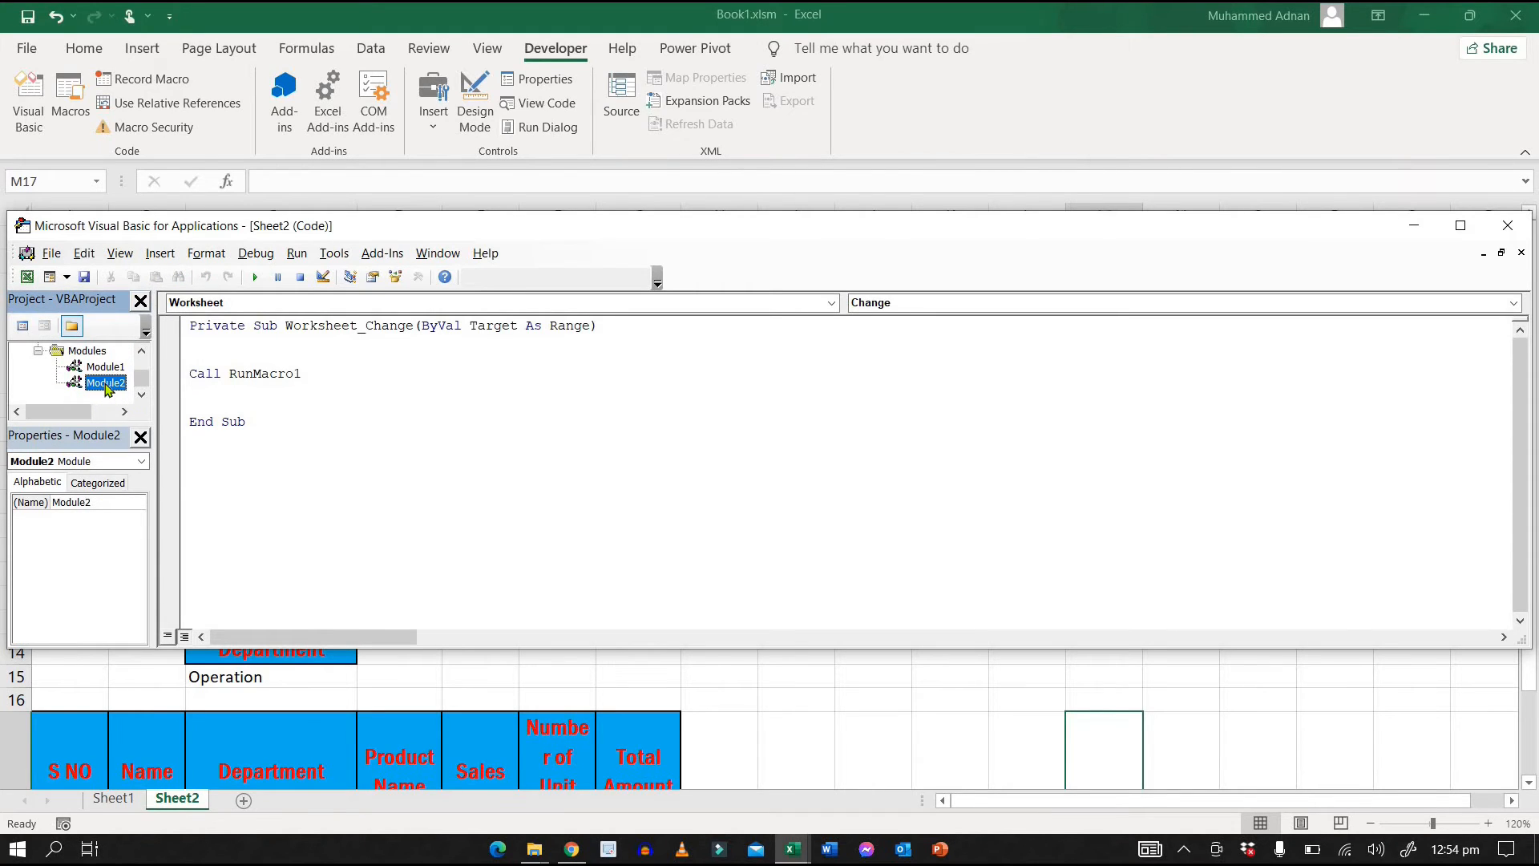
pyautogui.doubleClick(105, 384)
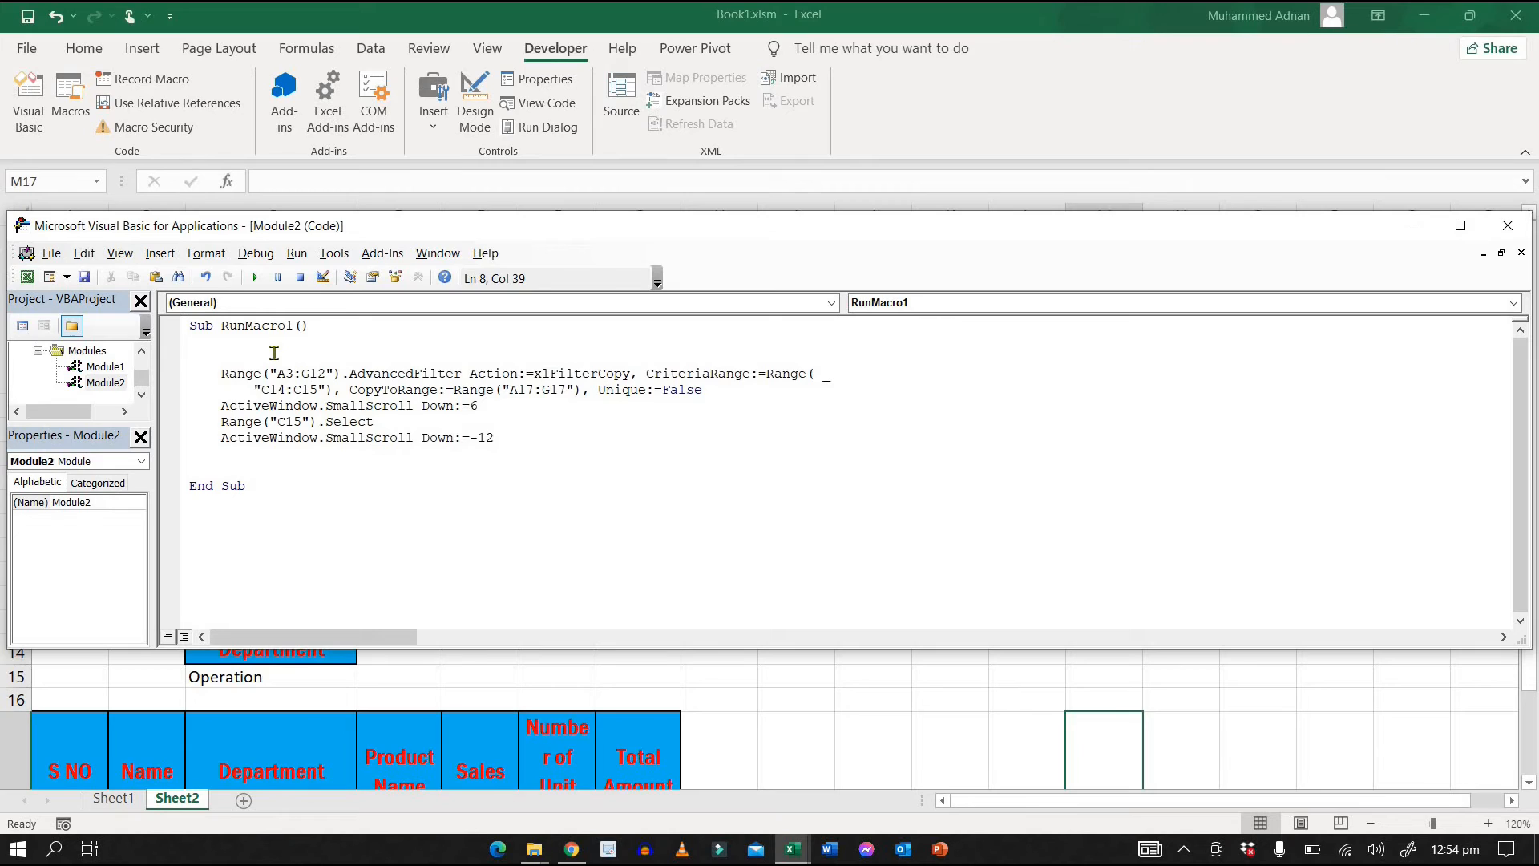
# - Add the line Application.EnableEvents = False at the start of RunMacro1, above the AdvancedFilter statement
pyautogui.click(273, 353)
pyautogui.write('application.en')
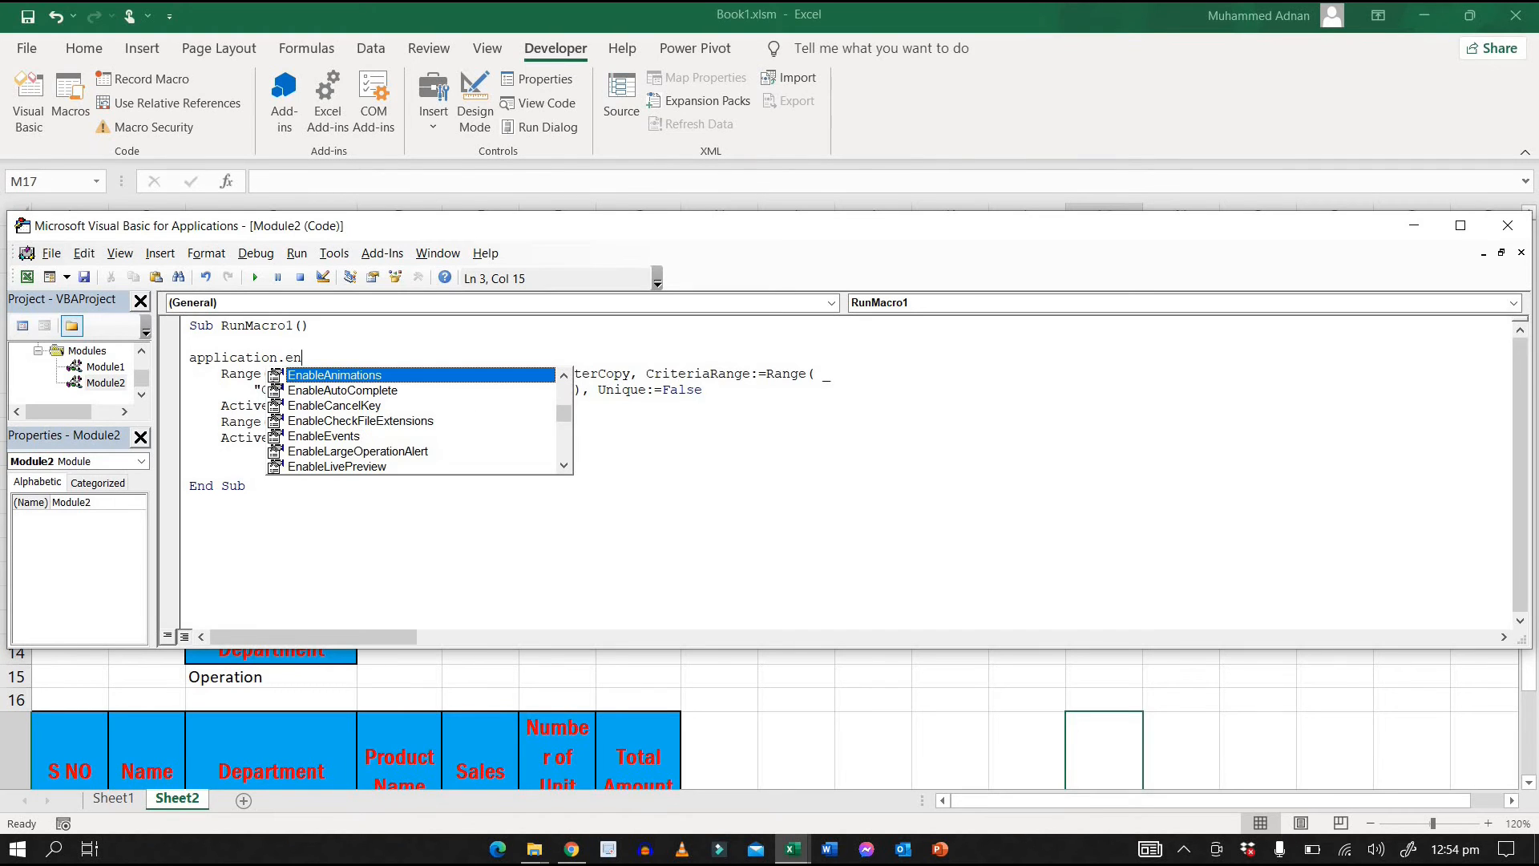
pyautogui.press('Down')
pyautogui.press('Down')
pyautogui.press('Down')
pyautogui.press('Down')
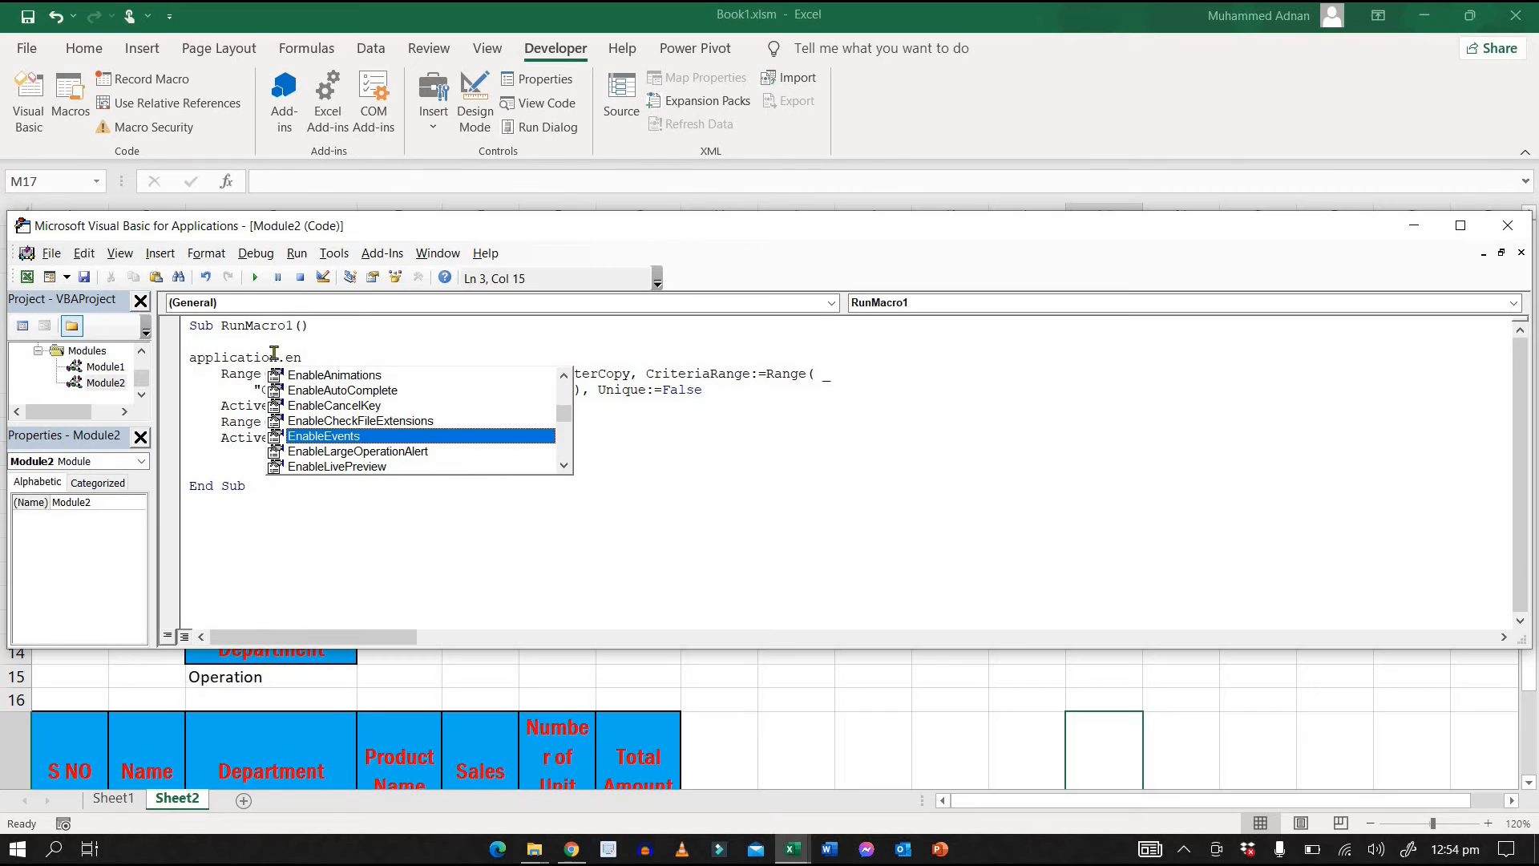
pyautogui.press('Return')
pyautogui.press('Up')
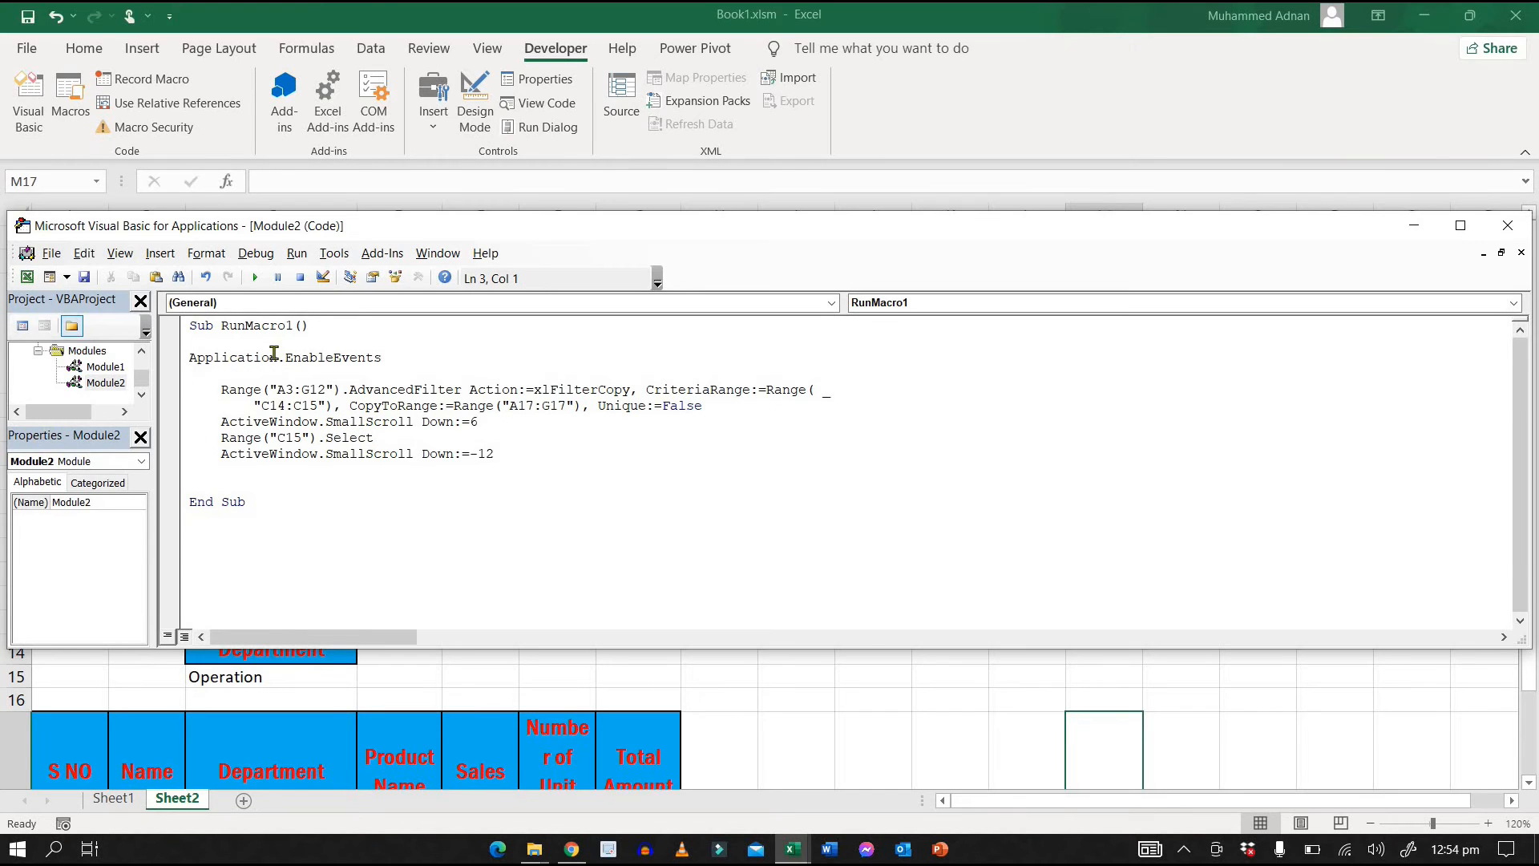
pyautogui.press('Down')
pyautogui.click(389, 358)
pyautogui.write('=')
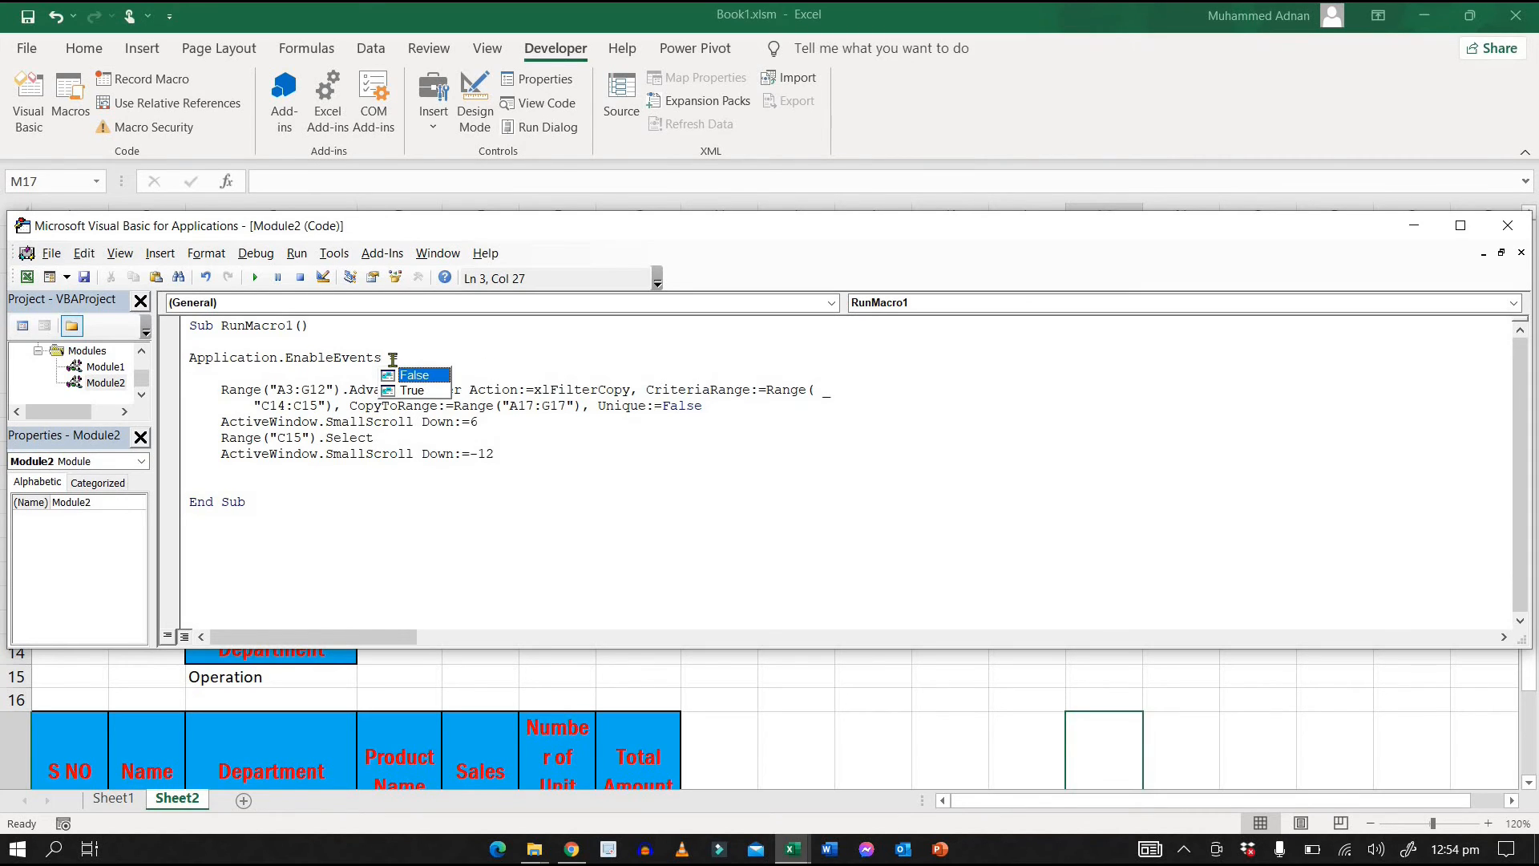
pyautogui.press('Return')
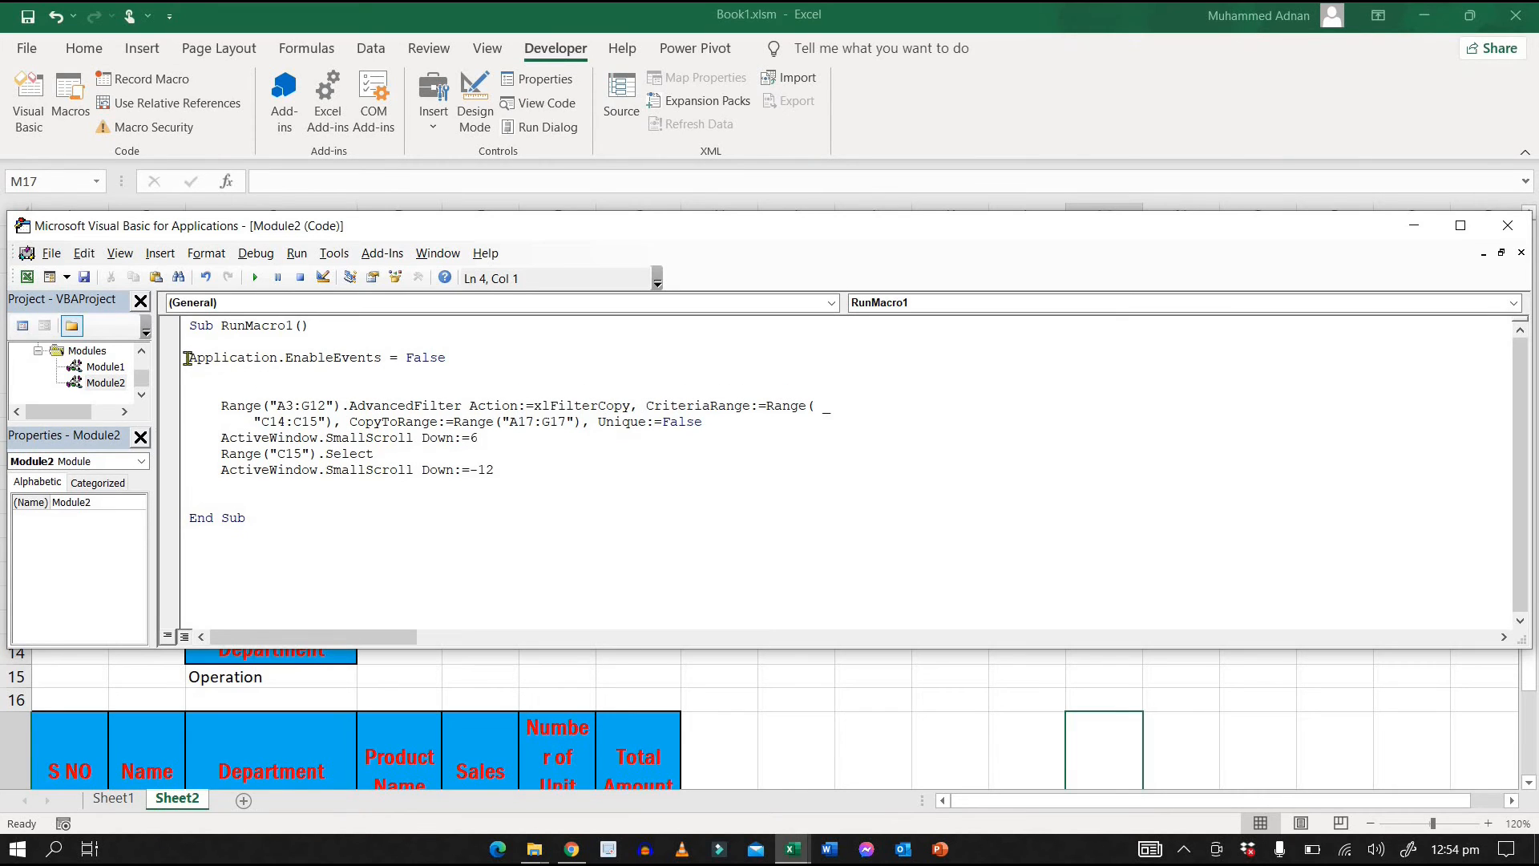
# - Copy the Application.EnableEvents assignment to just before End Sub in RunMacro1 and set it to True
pyautogui.moveTo(190, 357); pyautogui.dragTo(397, 360)
pyautogui.hotkey('ctrl', 'c')
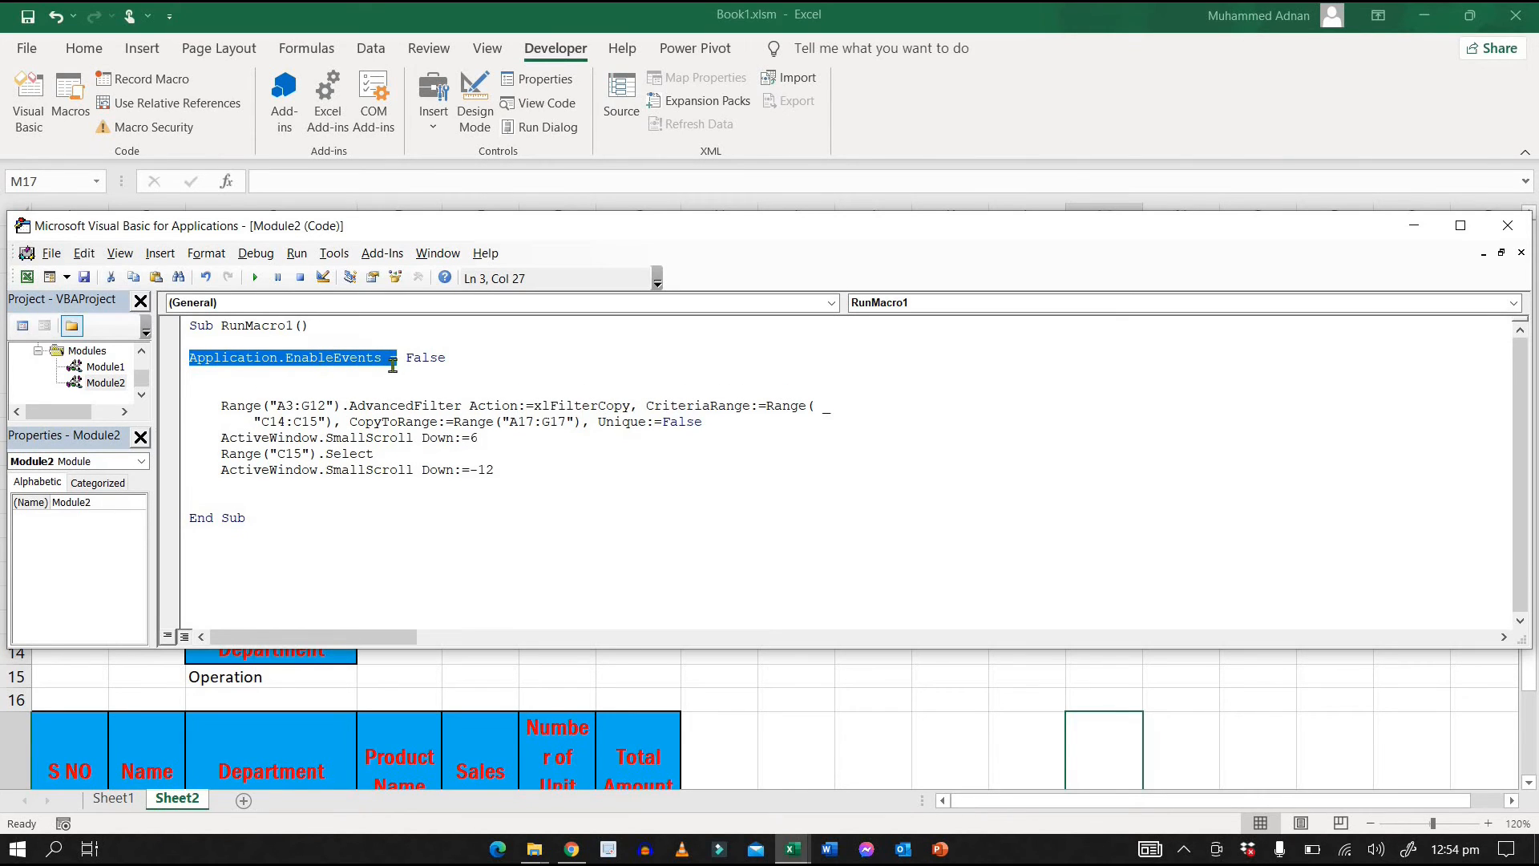
pyautogui.click(225, 498)
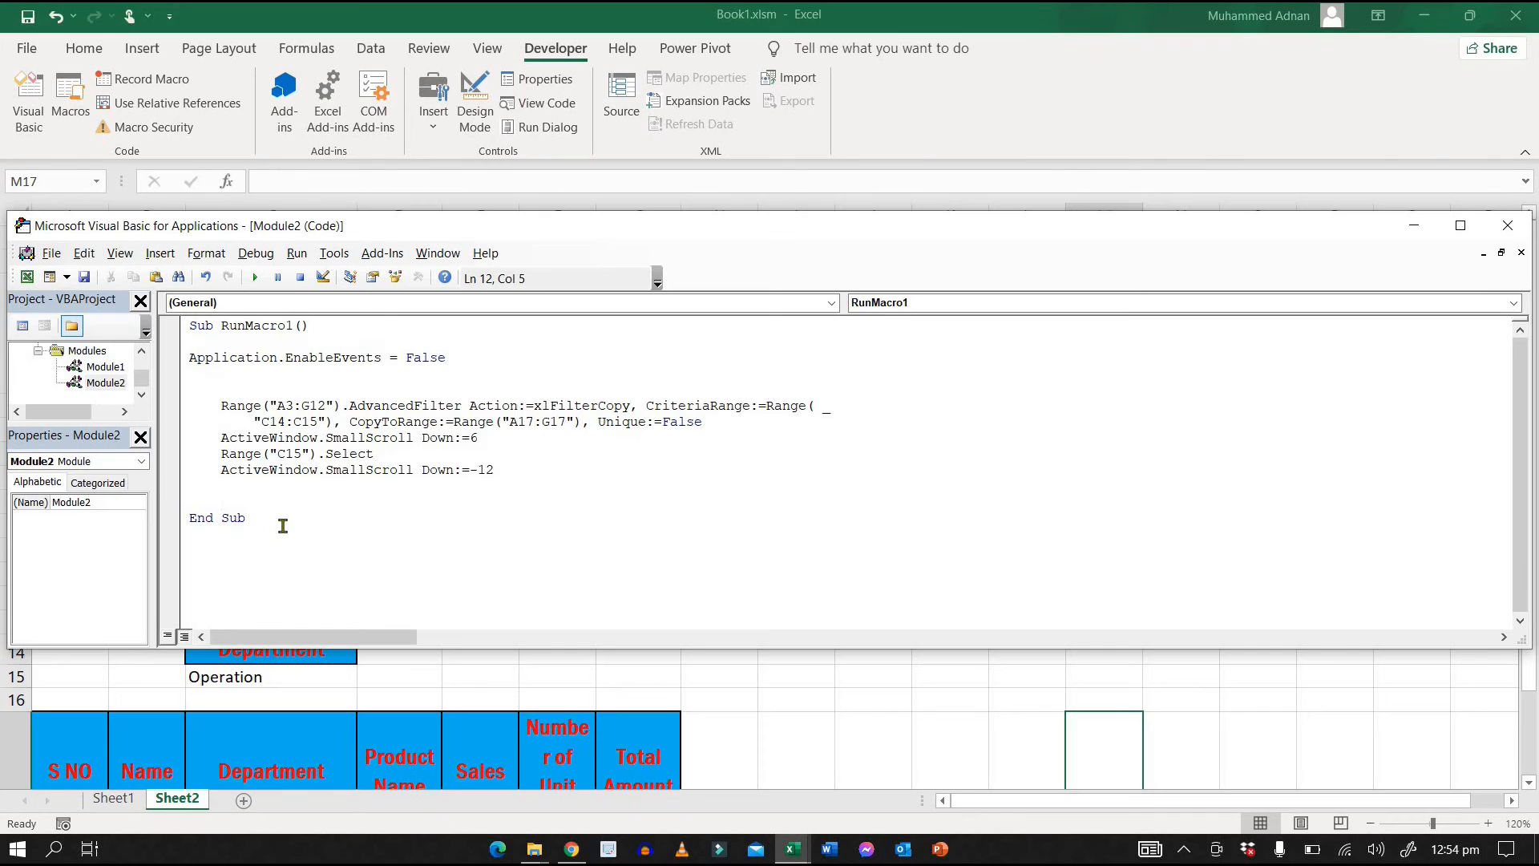
pyautogui.press('Return')
pyautogui.click(261, 501)
pyautogui.hotkey('ctrl', 'v')
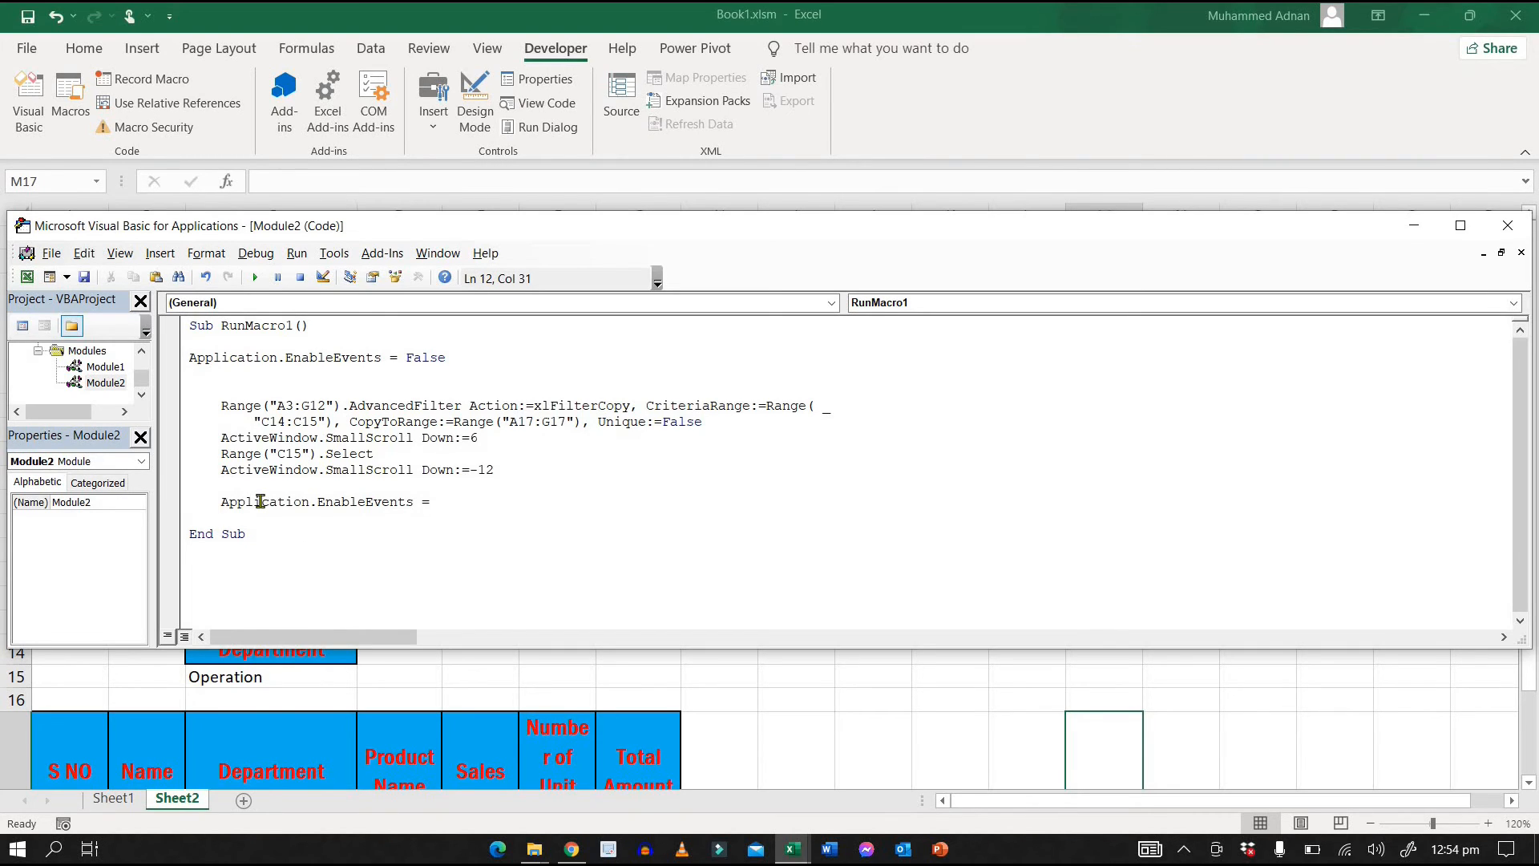
pyautogui.write('true')
pyautogui.click(296, 540)
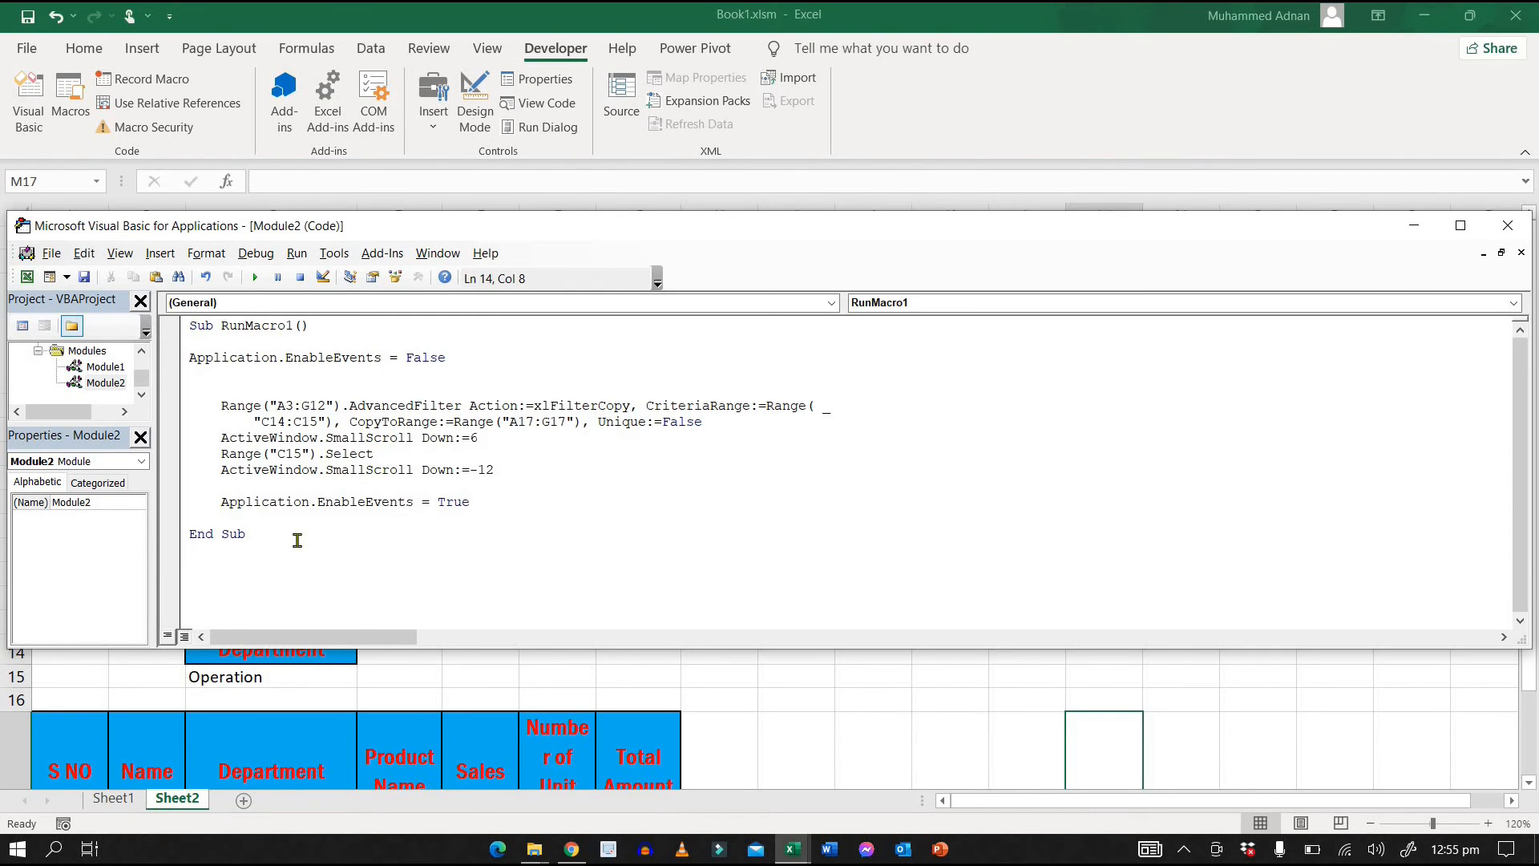
# - Run RunMacro1 and switch back to the Book1.xlsm worksheet
pyautogui.click(256, 278)
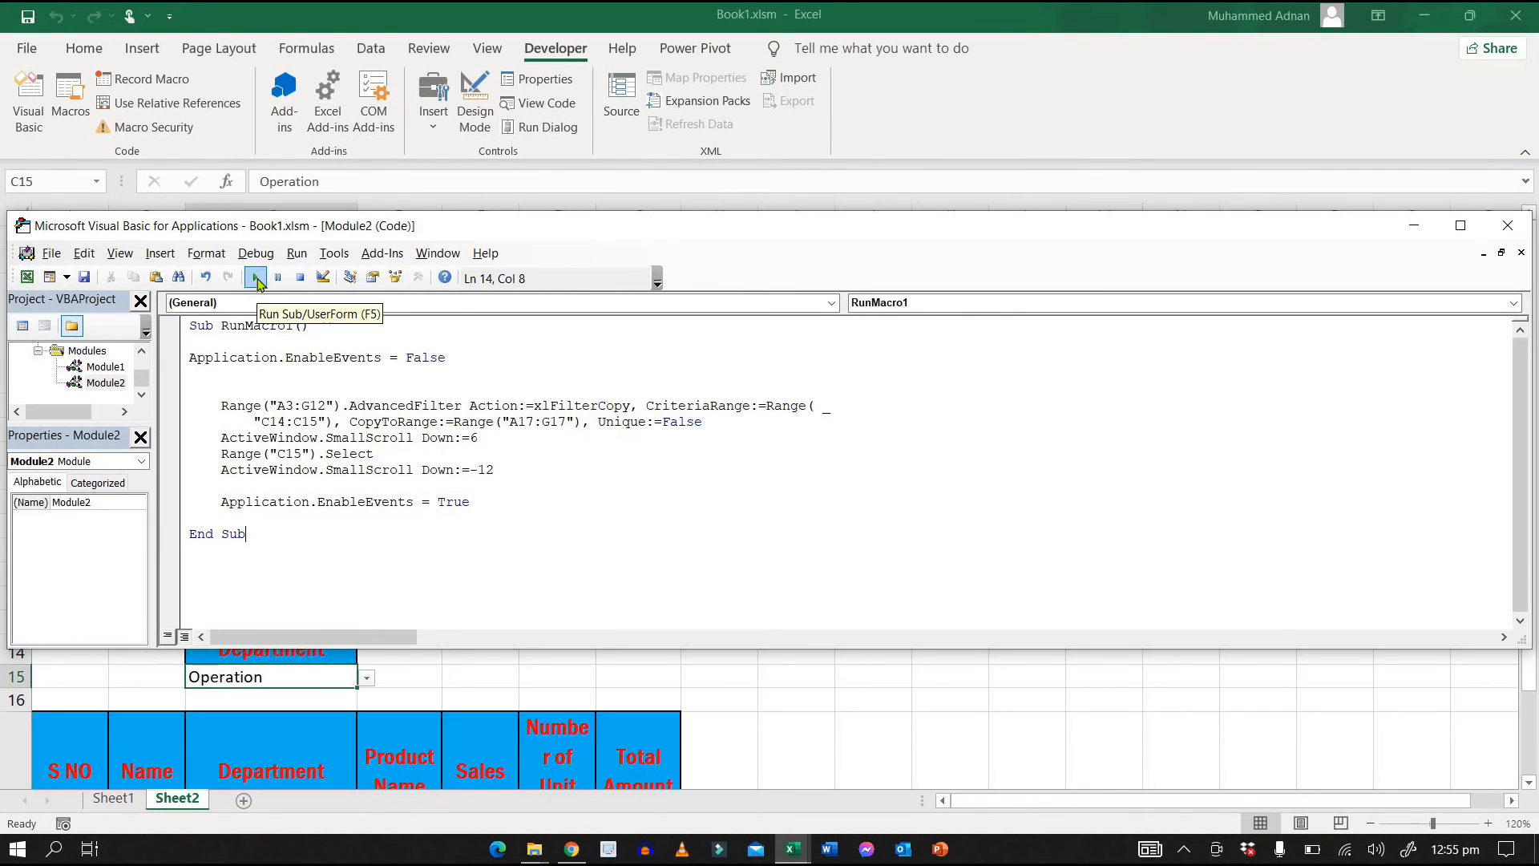
pyautogui.click(787, 851)
pyautogui.click(726, 792)
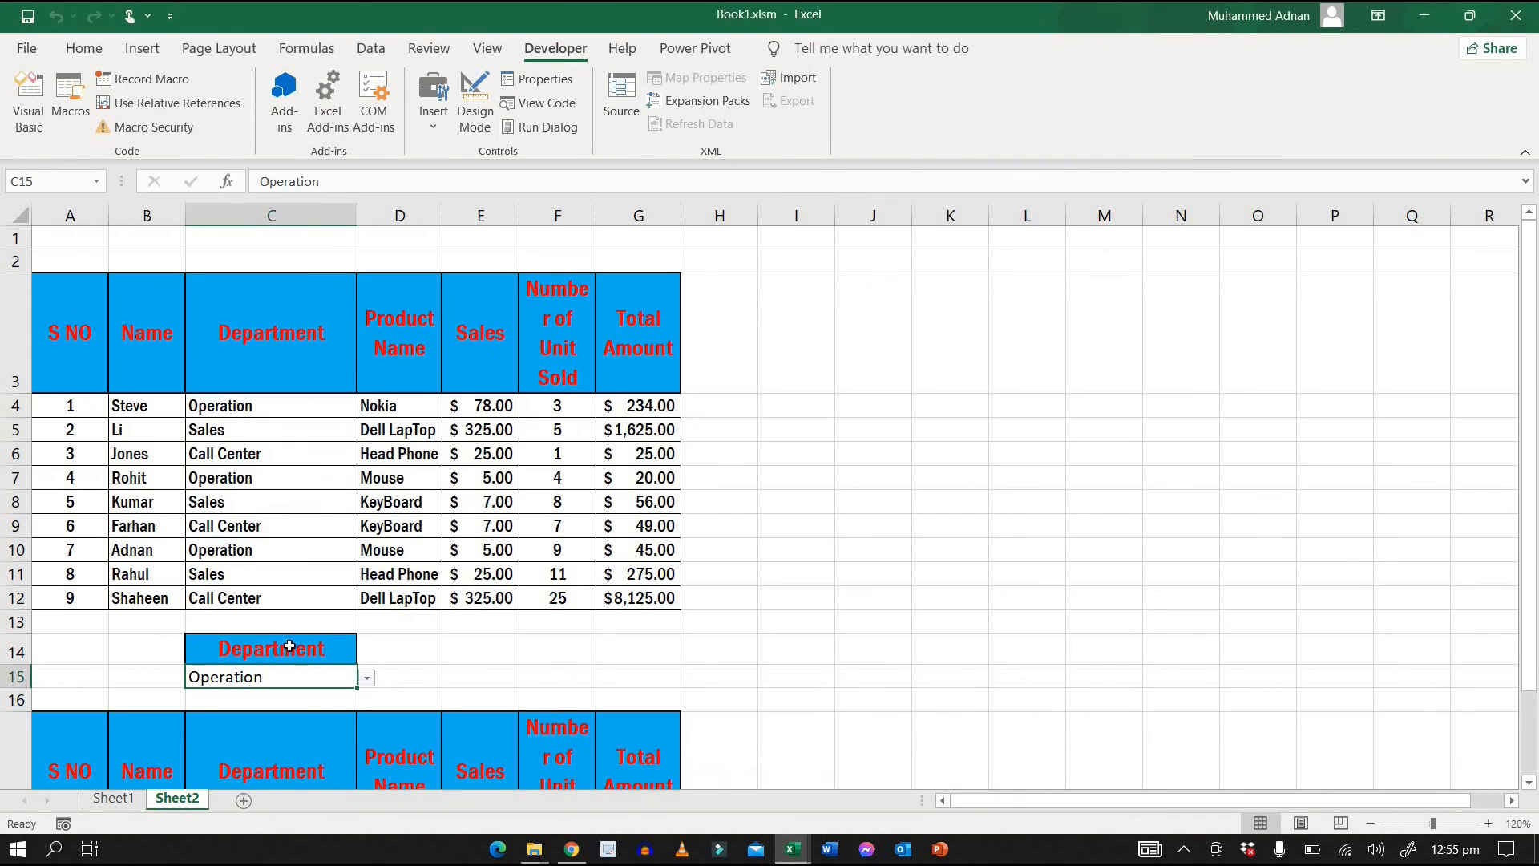
# - Set the department drop-down in C15 to Call Center and check the filtered range below it
pyautogui.scroll(-2, 413, 512)
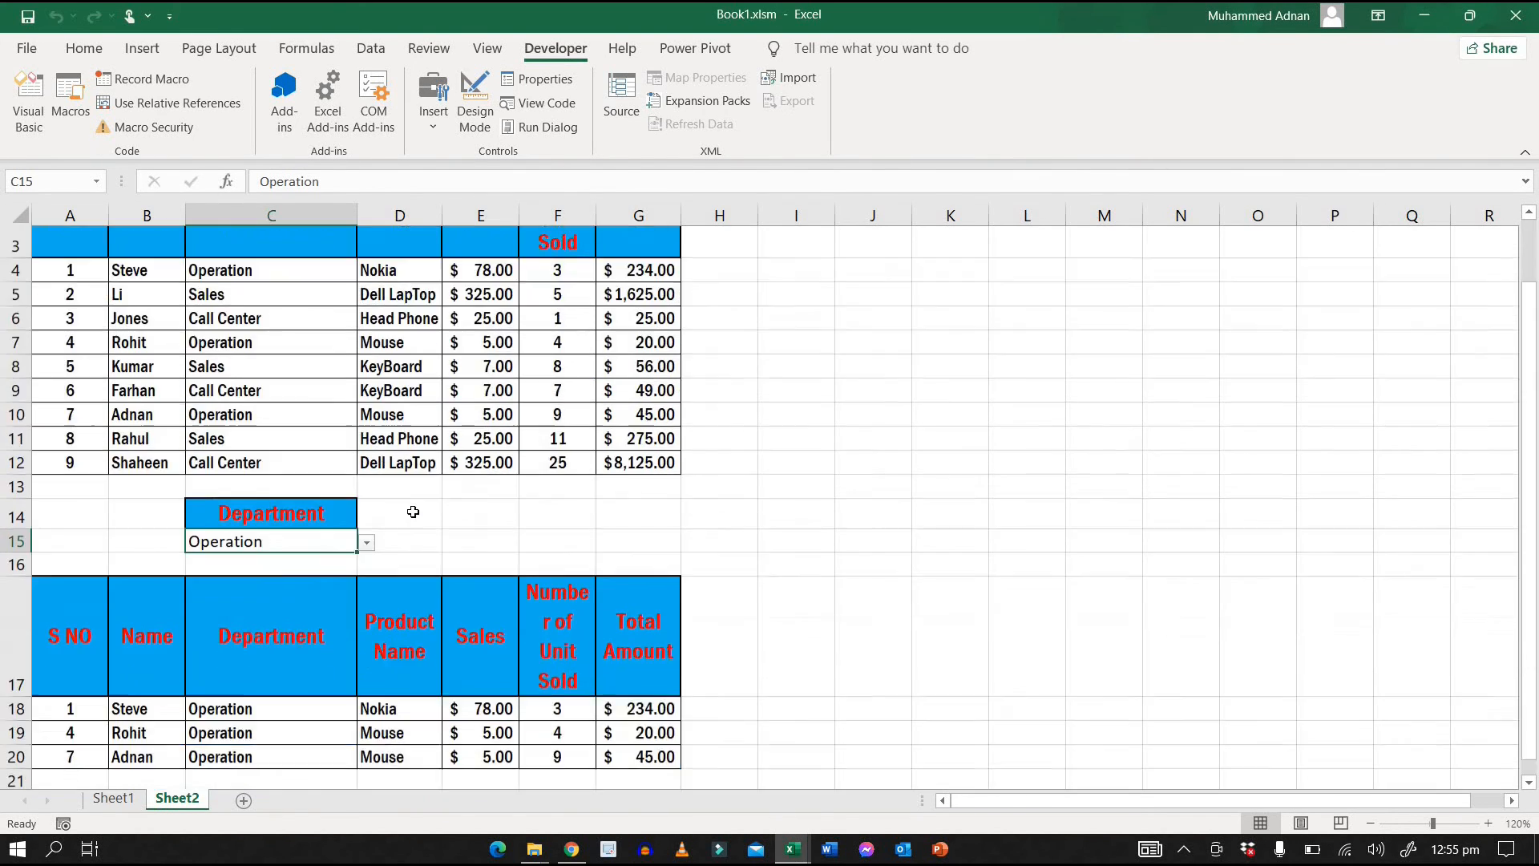
pyautogui.click(367, 443)
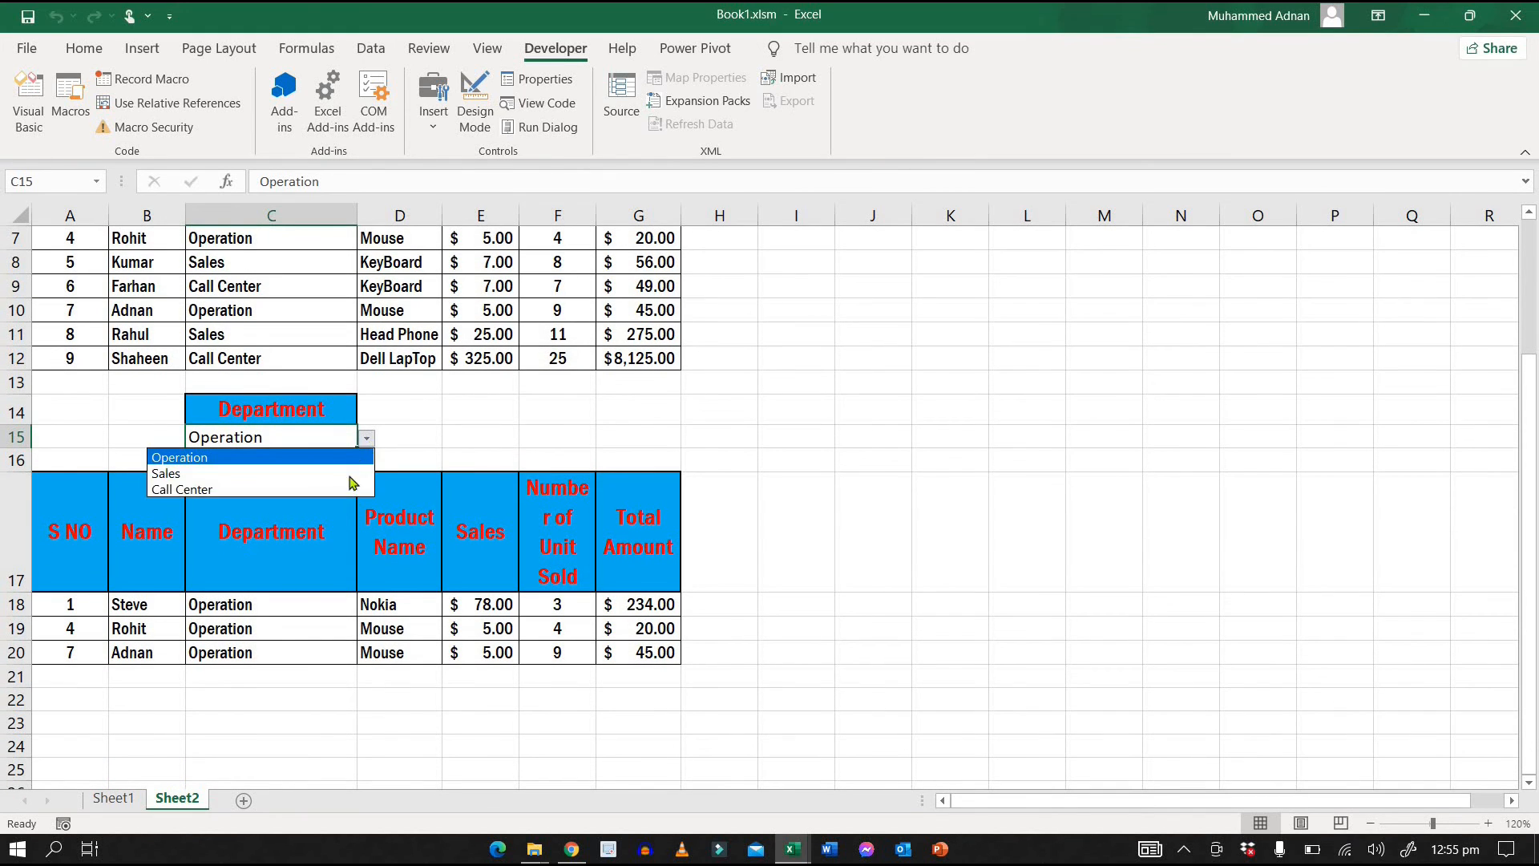
pyautogui.click(353, 489)
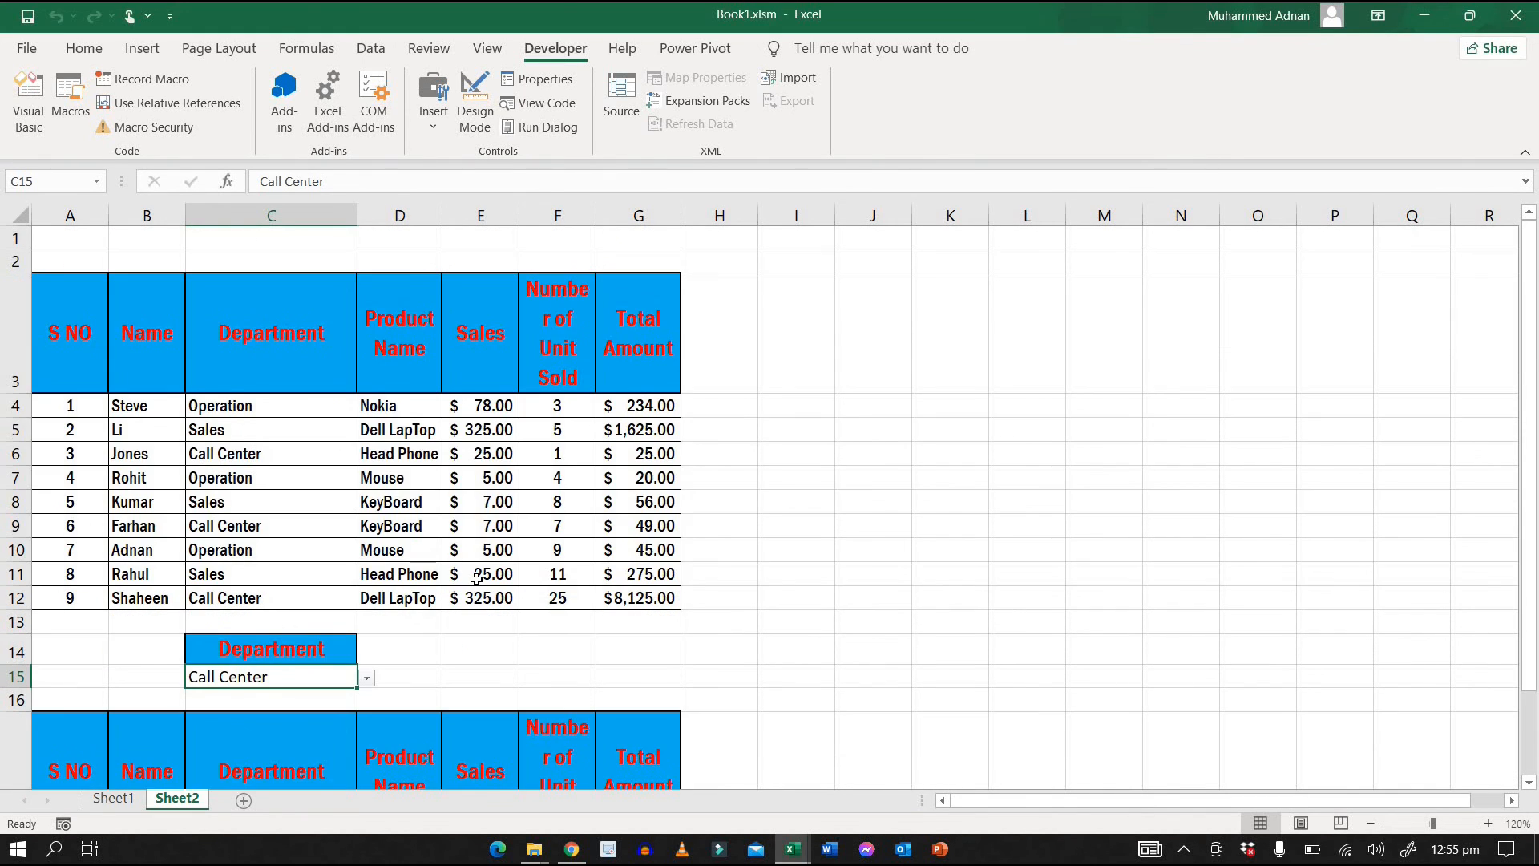
pyautogui.scroll(-2, 476, 577)
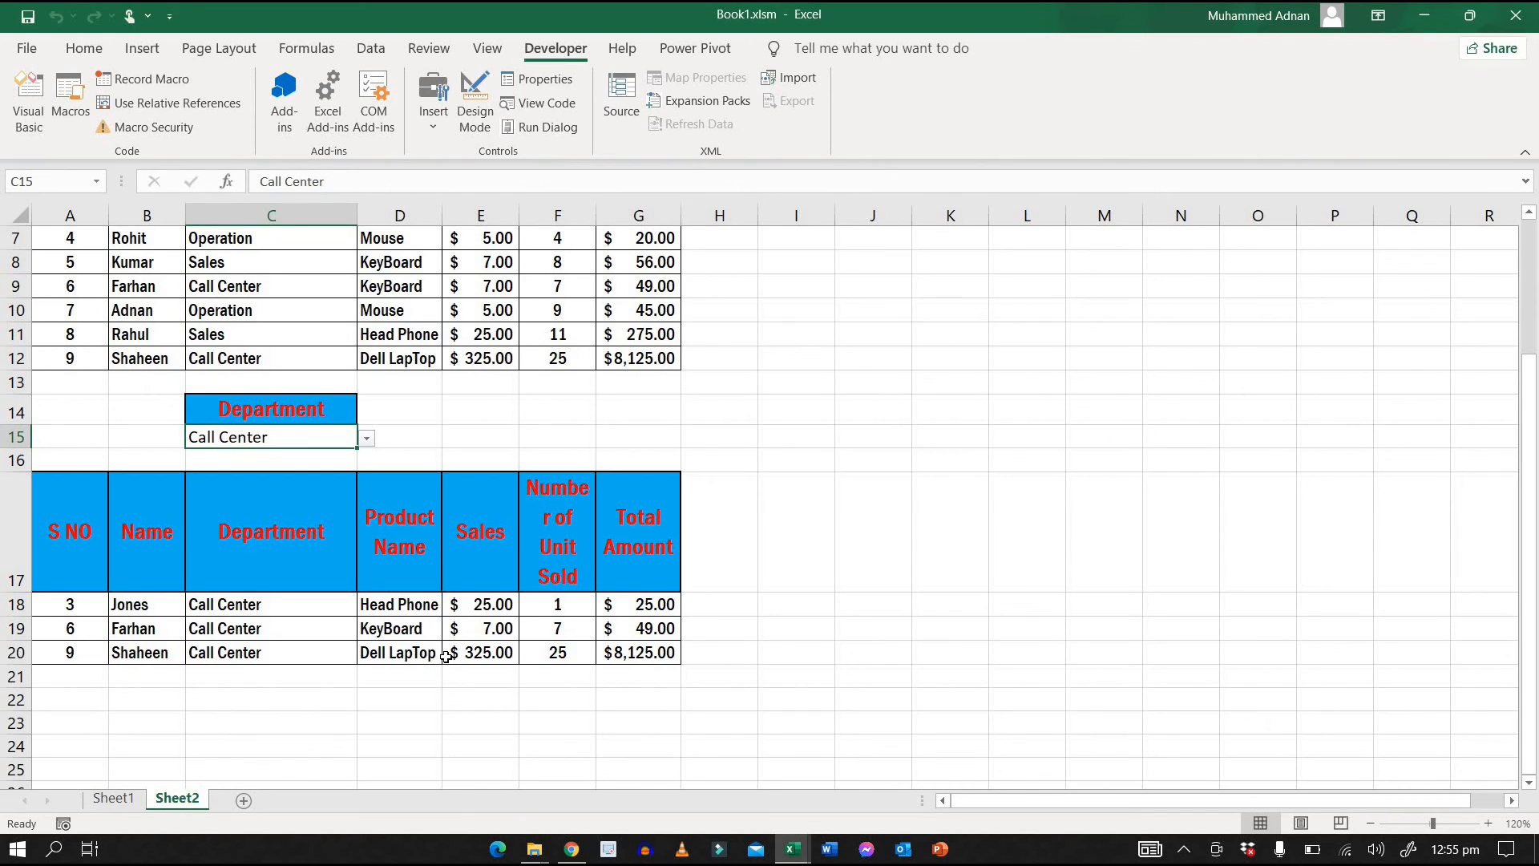
pyautogui.click(792, 849)
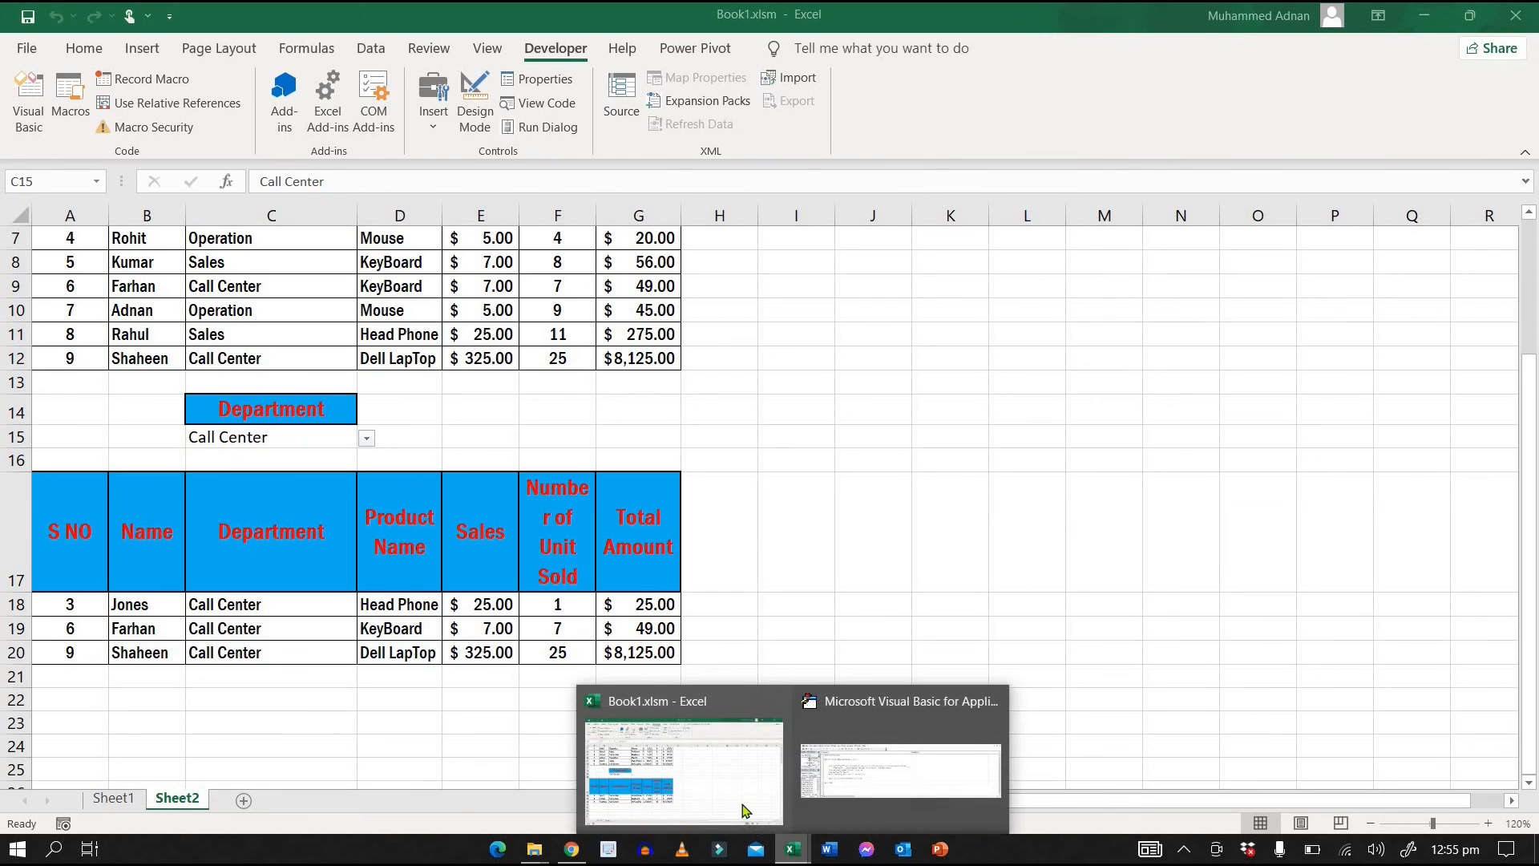
pyautogui.click(743, 811)
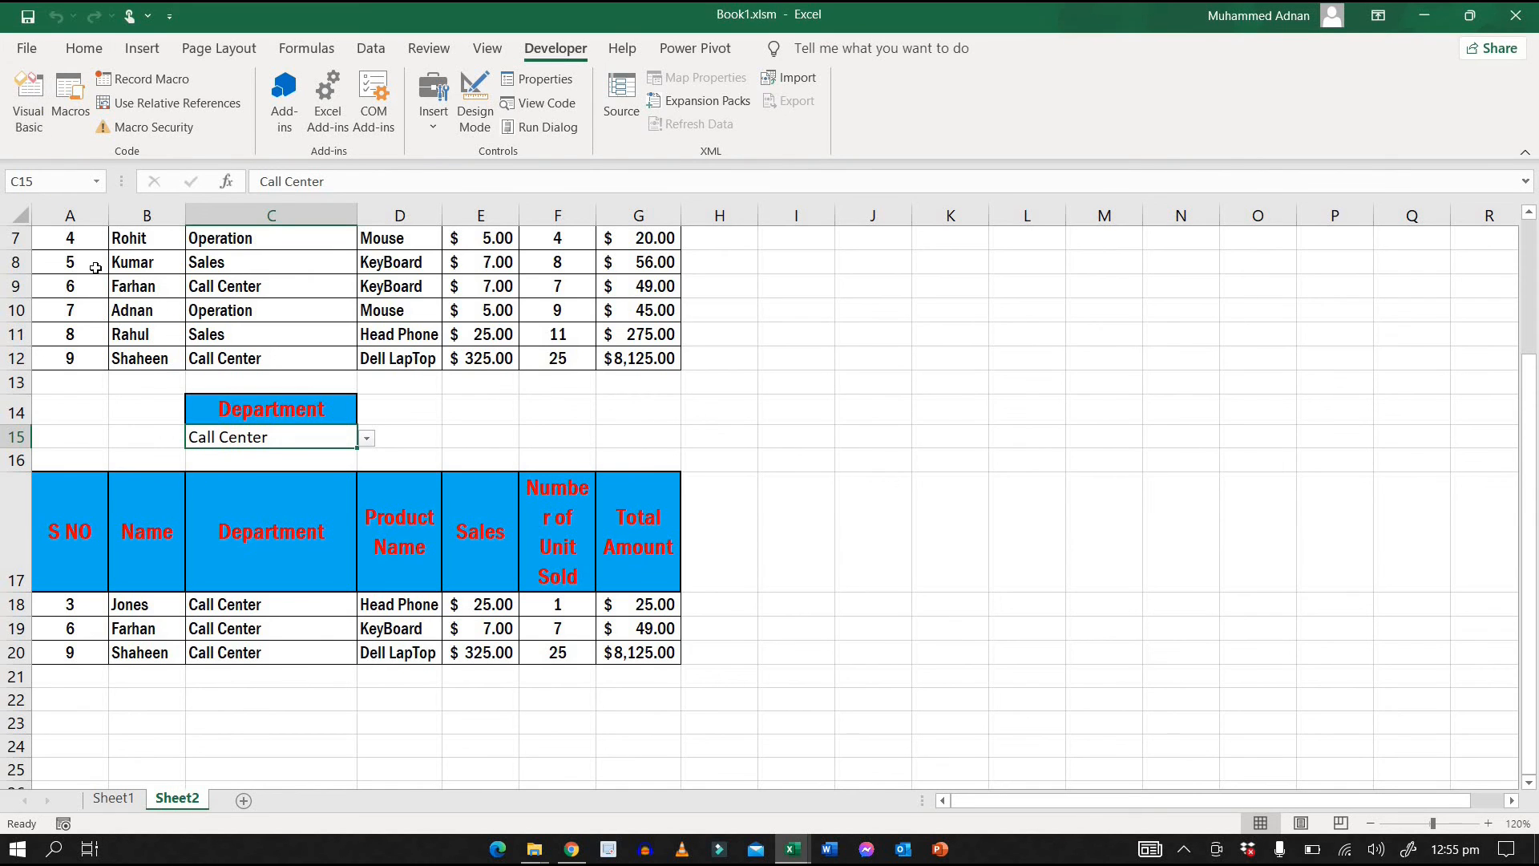
# - Save the workbook as Book1.xlsm in the Excel Macro-Enabled Workbook format, and close it
pyautogui.click(28, 48)
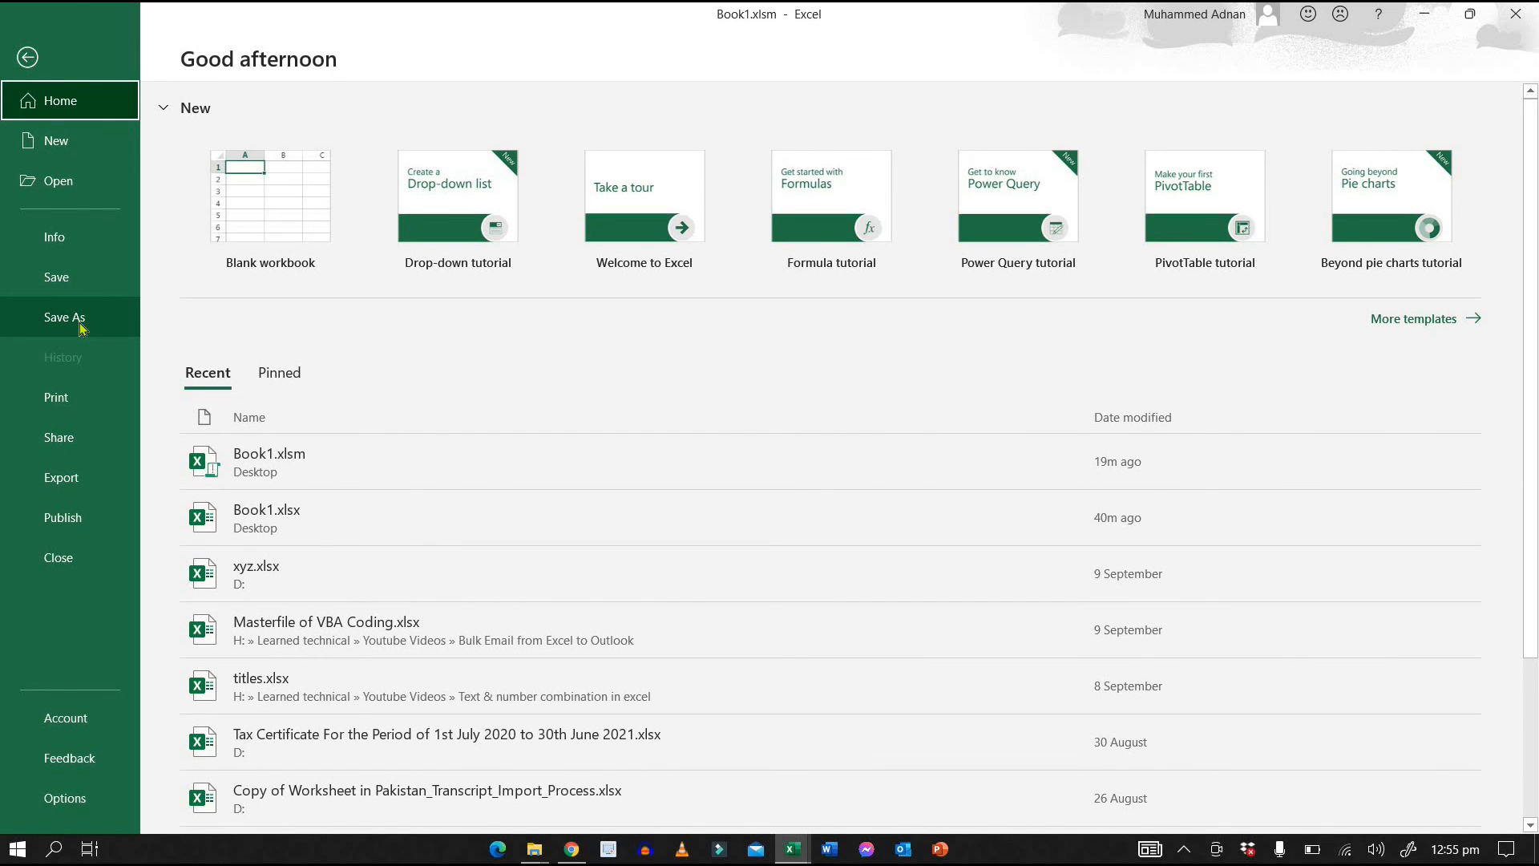
pyautogui.click(80, 327)
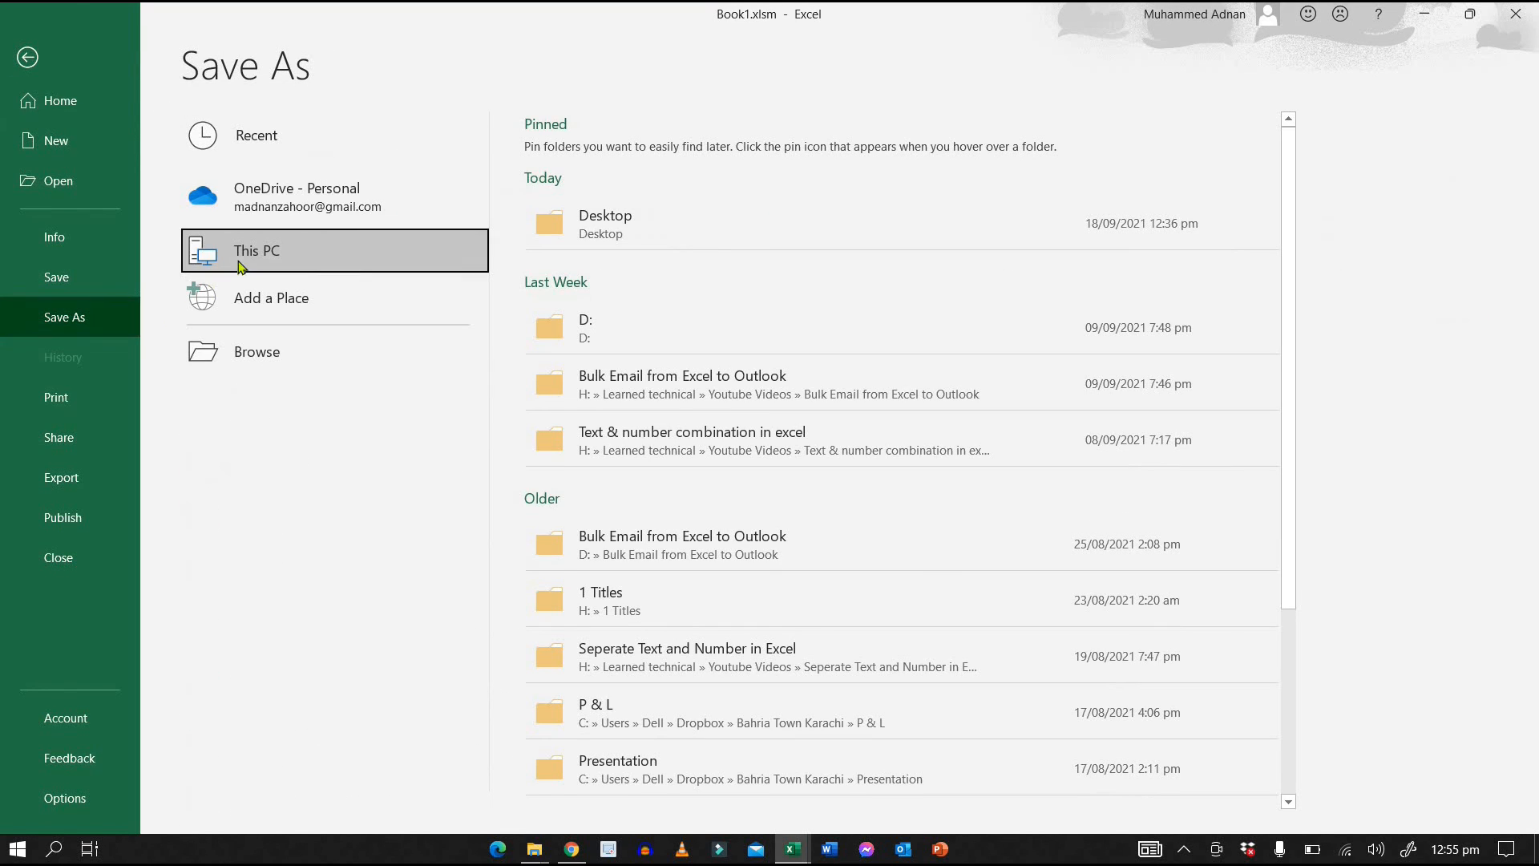
pyautogui.doubleClick(240, 266)
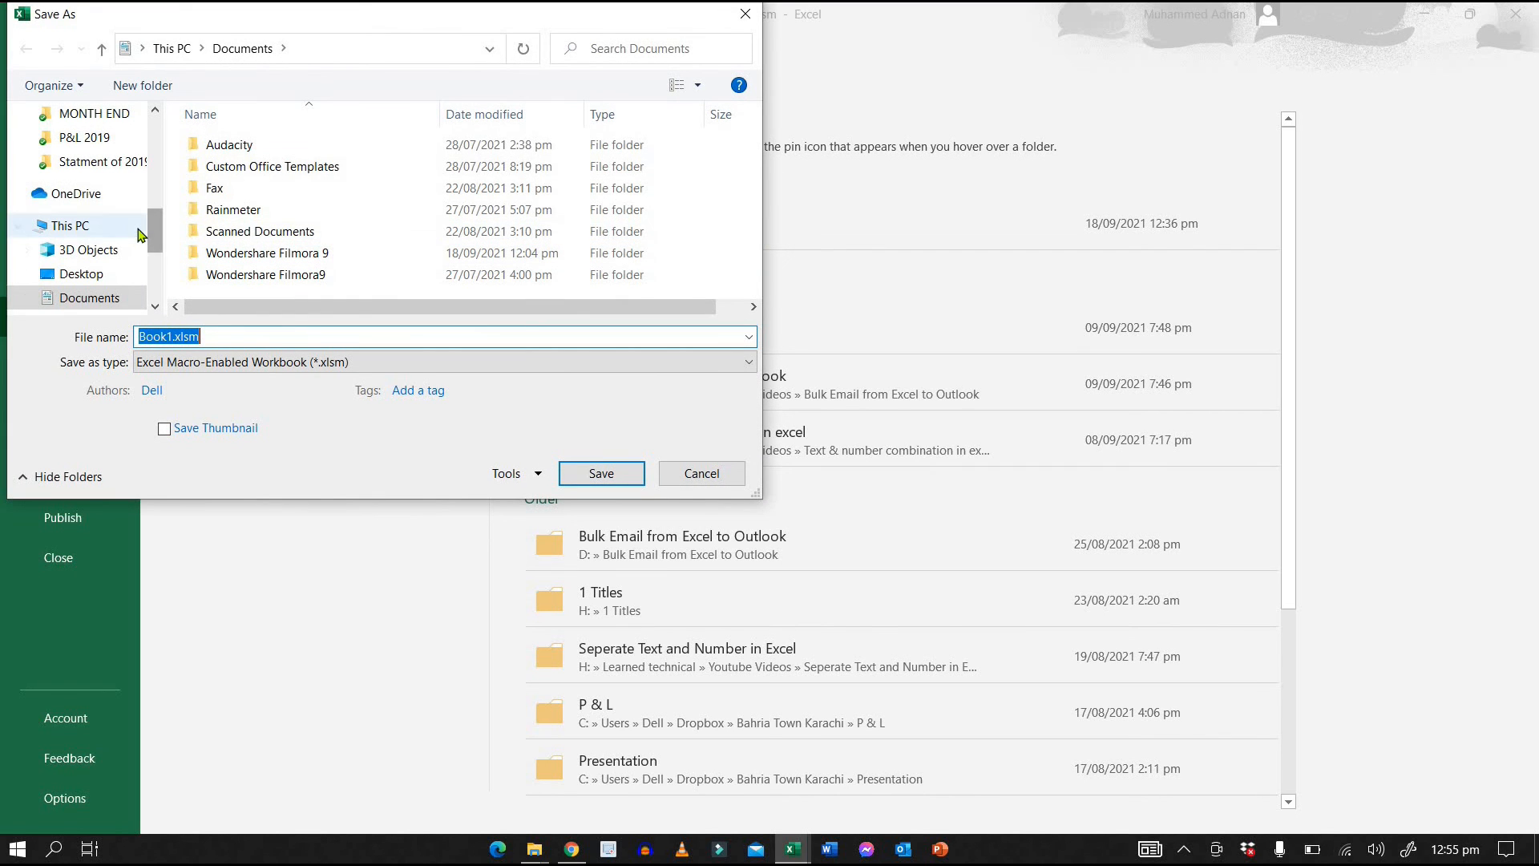
pyautogui.click(129, 230)
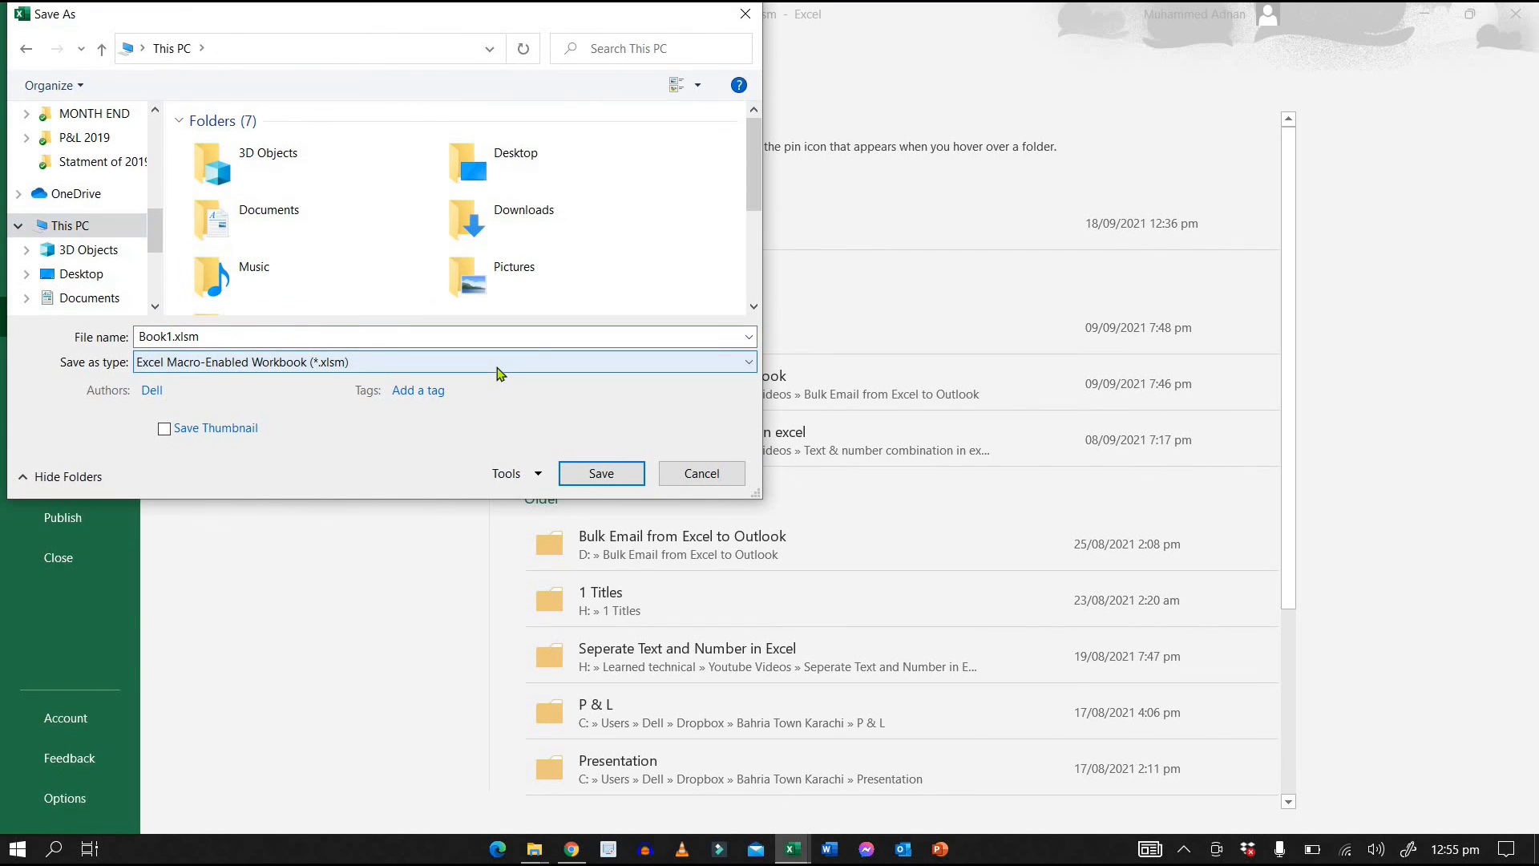
pyautogui.click(498, 362)
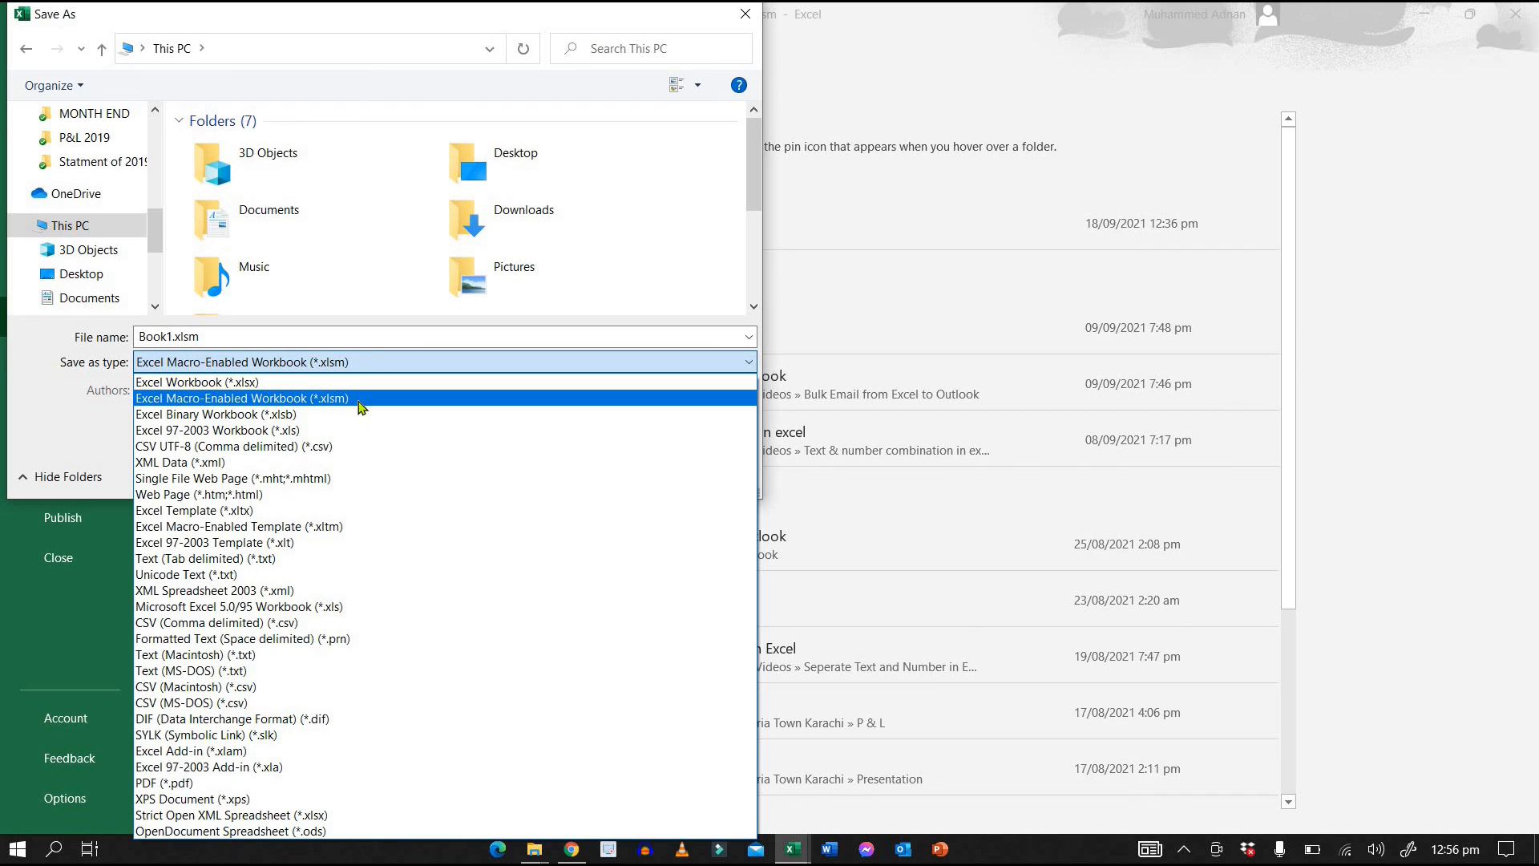
pyautogui.press('Escape')
pyautogui.click(604, 473)
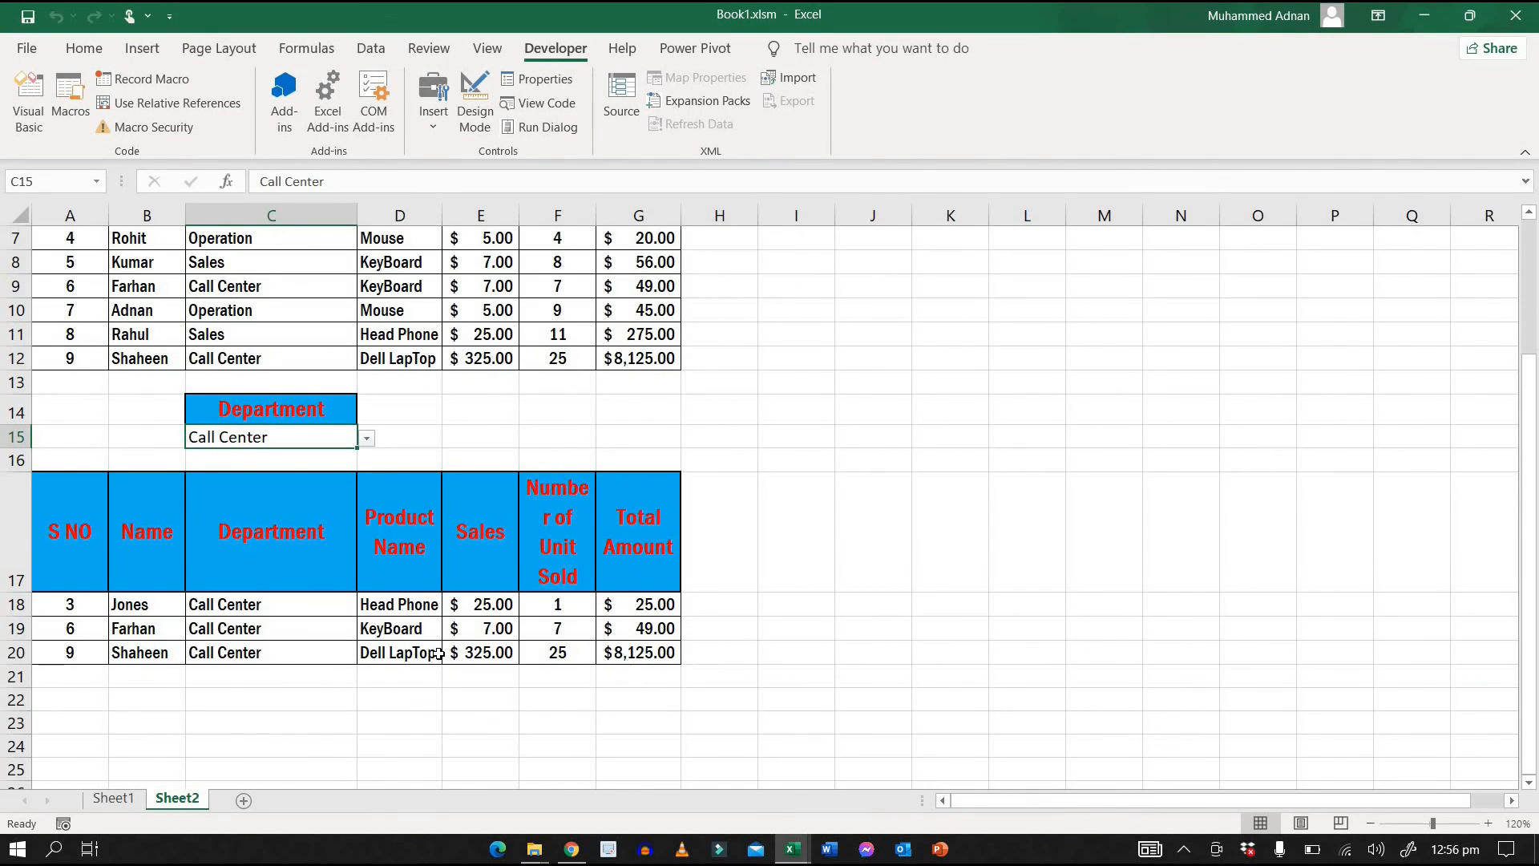
pyautogui.click(437, 653)
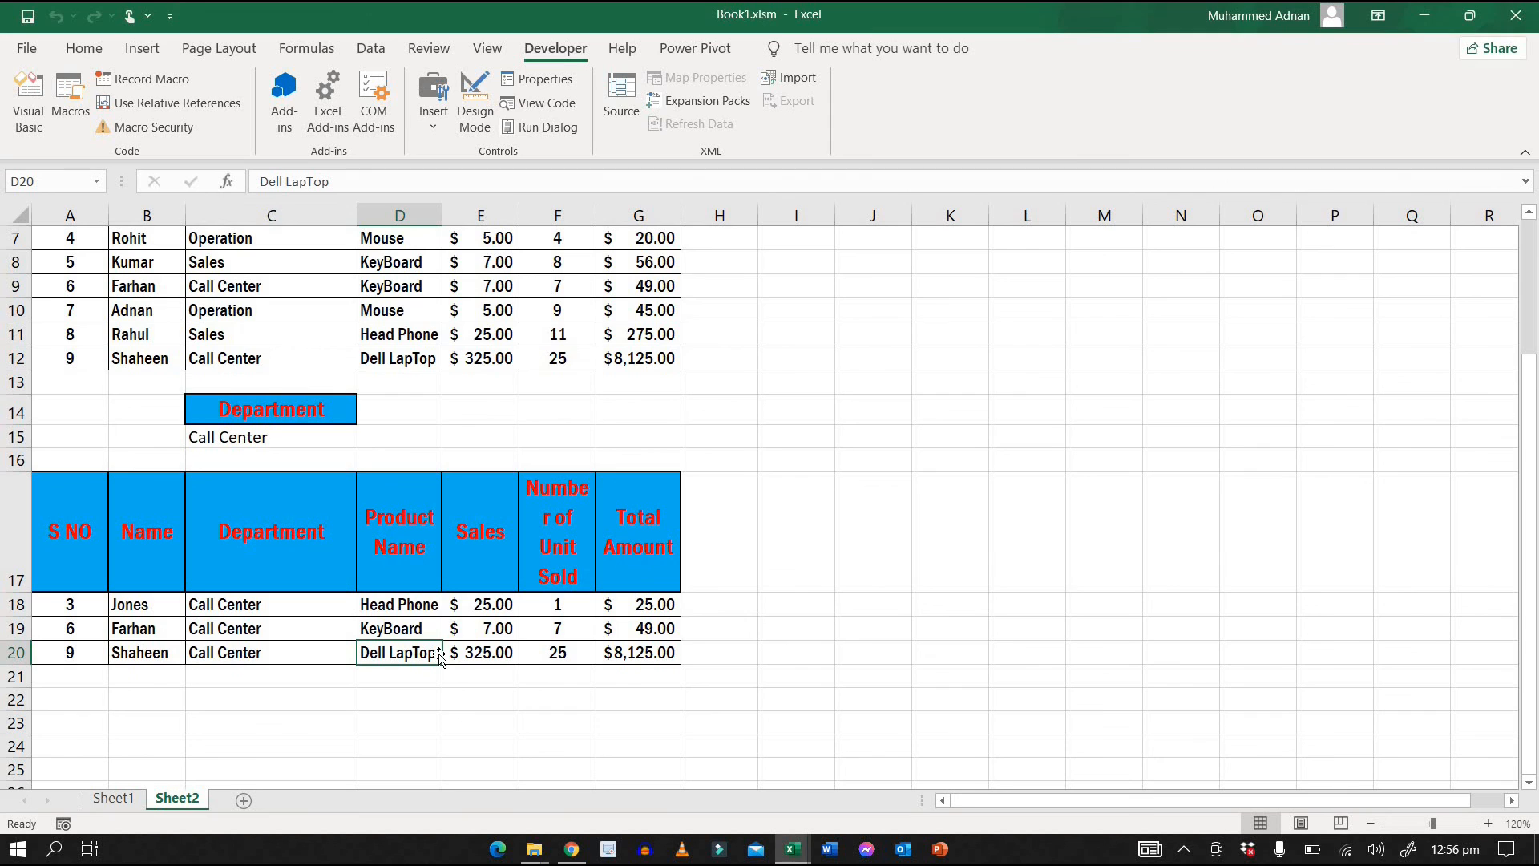
pyautogui.click(1513, 18)
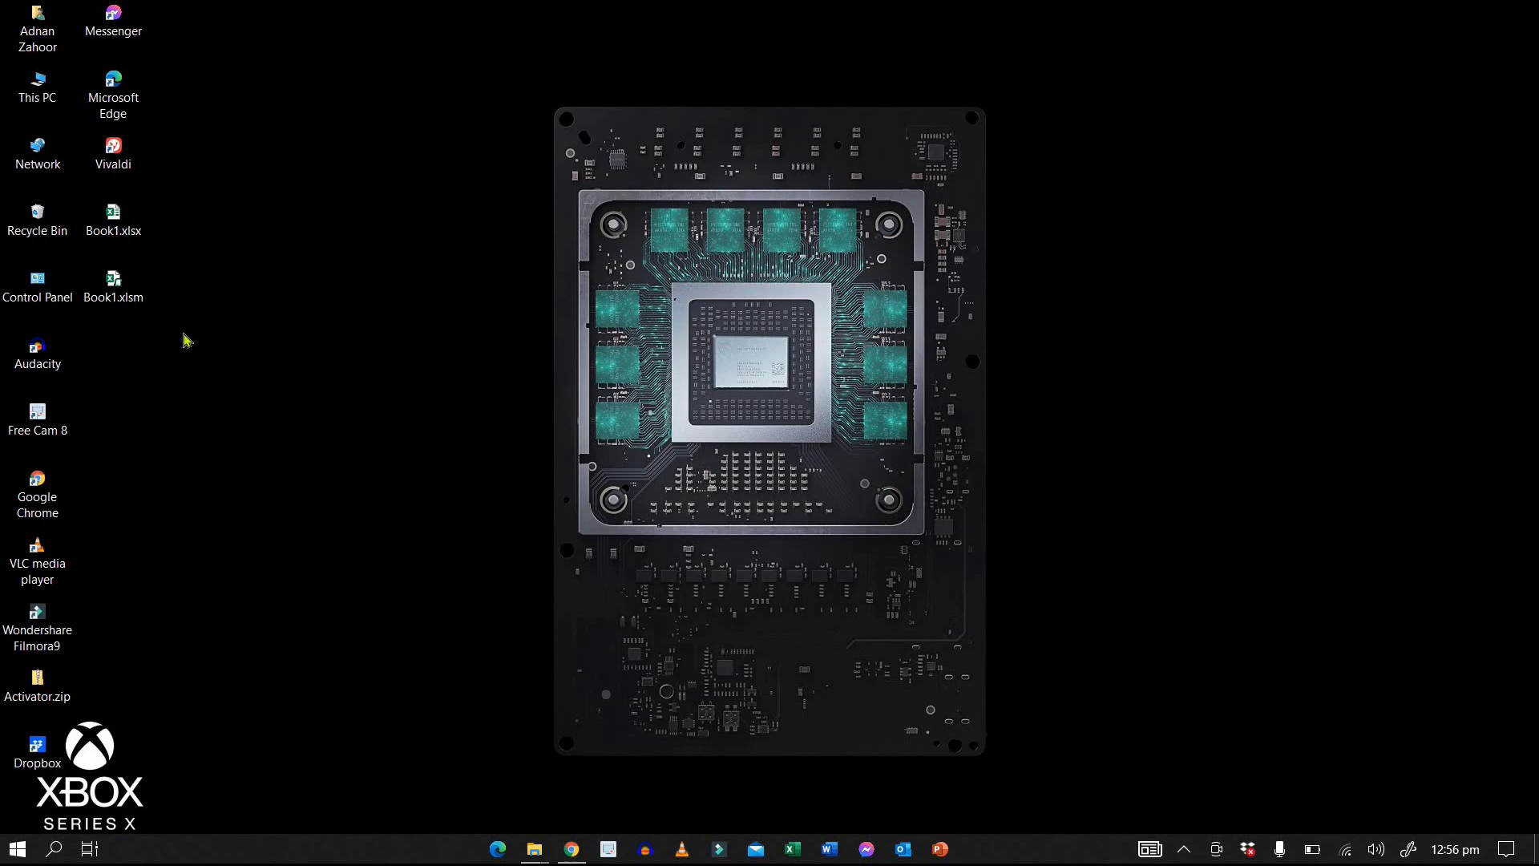